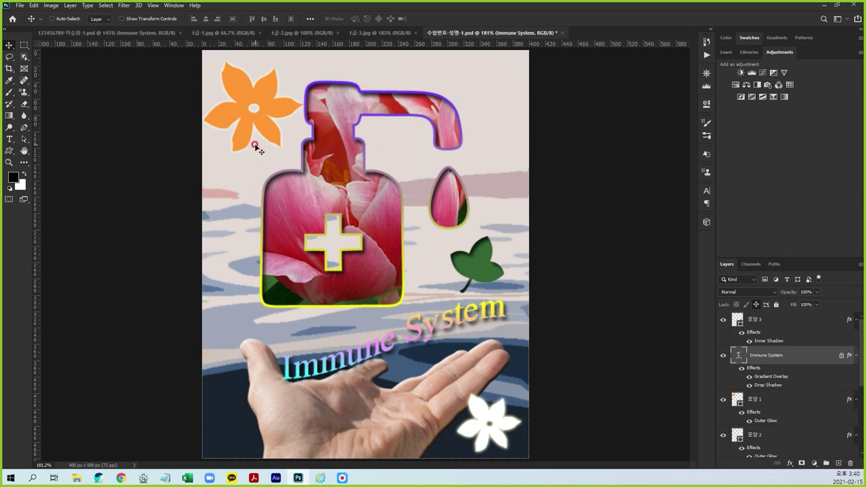
Close the extra .psd tab and switch to the GP01-1A(A4).pdf exam sheet in Acrobat Reader.
{"action": "left_click", "coordinate": [181, 33]}
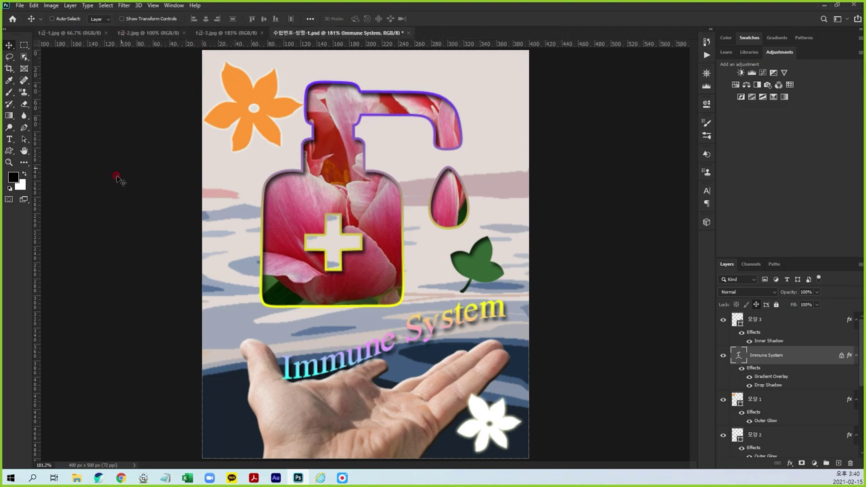
{"action": "left_click", "coordinate": [253, 478]}
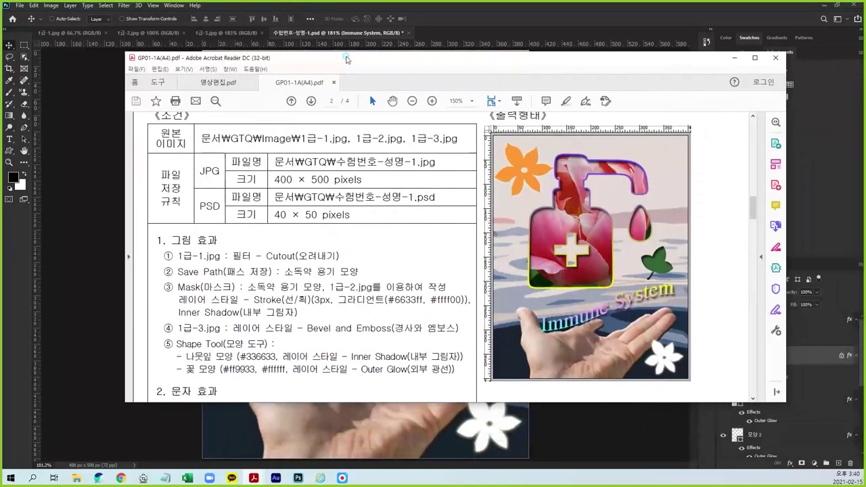
Maximize the exam PDF, scroll through its conditions, then minimize it back to Photoshop.
{"action": "double_click", "coordinate": [346, 54]}
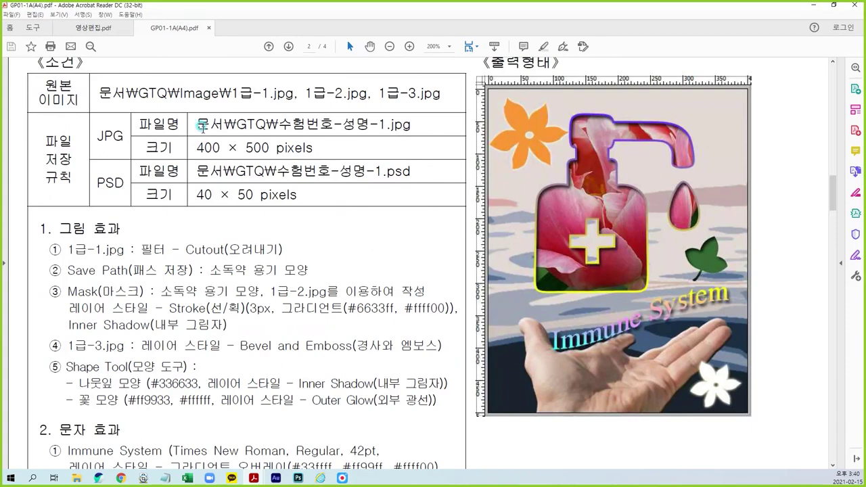
{"action": "scroll", "coordinate": [124, 140], "scroll_direction": "up", "scroll_amount": 3}
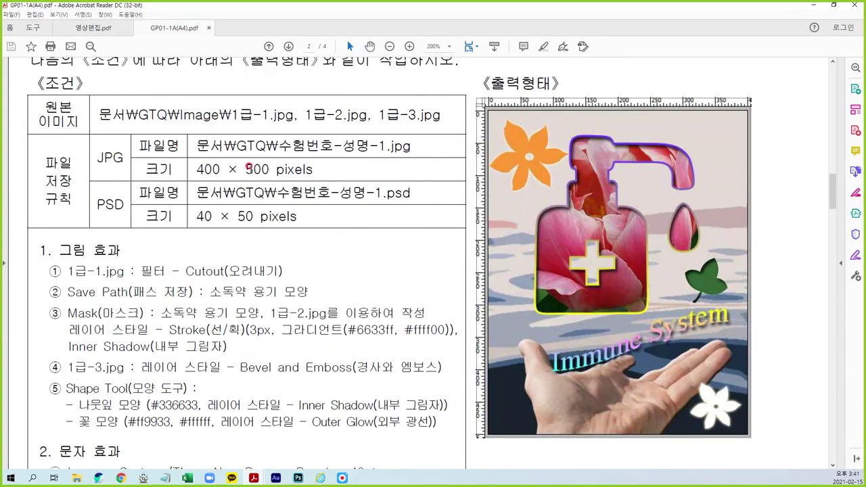
{"action": "scroll", "coordinate": [263, 168], "scroll_direction": "down", "scroll_amount": 3}
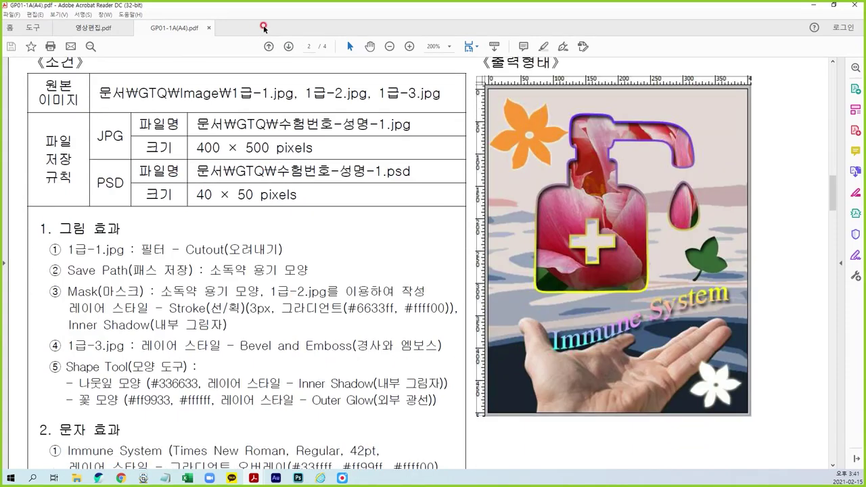
{"action": "left_click", "coordinate": [814, 5]}
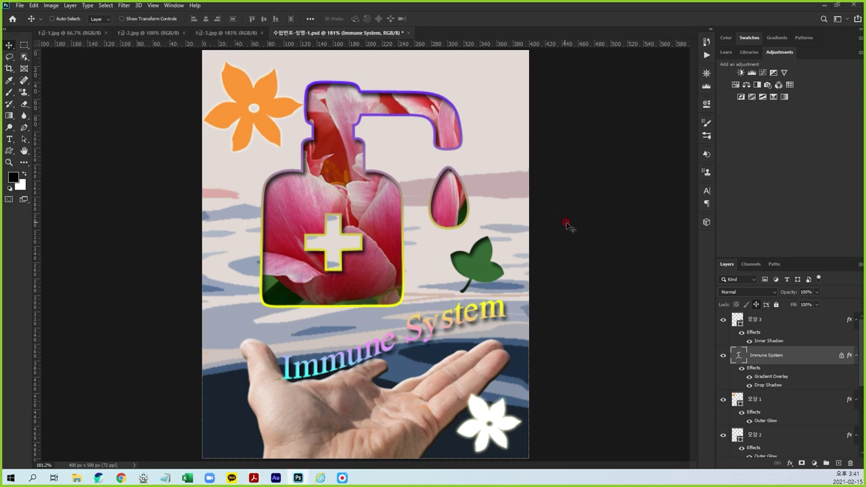
Set the grid preferences to red gridlines every 100 pixels with 1 subdivision.
{"action": "left_click", "coordinate": [33, 6]}
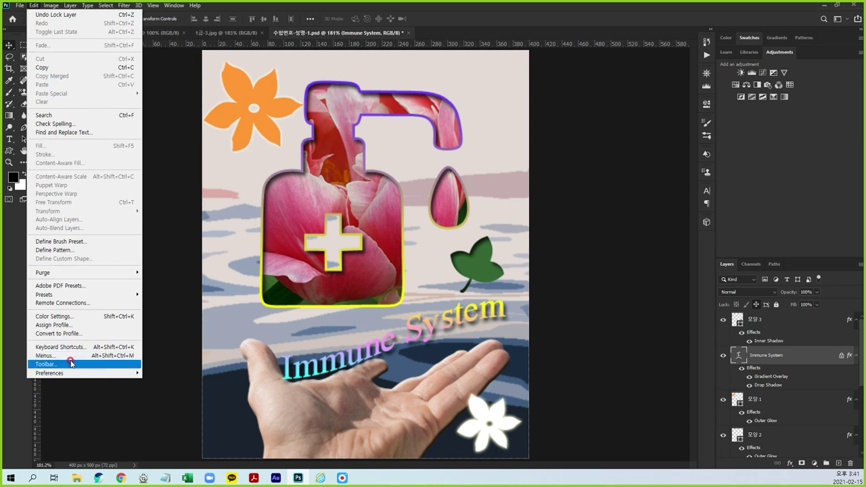
{"action": "mouse_move", "coordinate": [81, 373]}
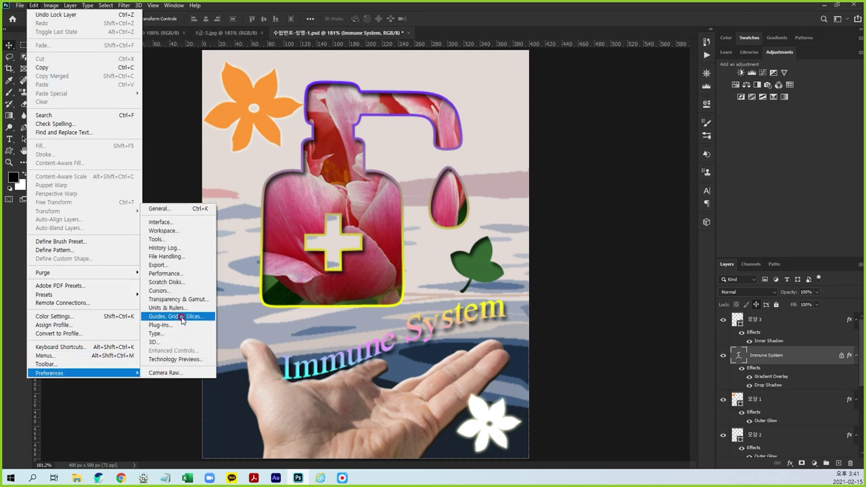
{"action": "left_click", "coordinate": [187, 320]}
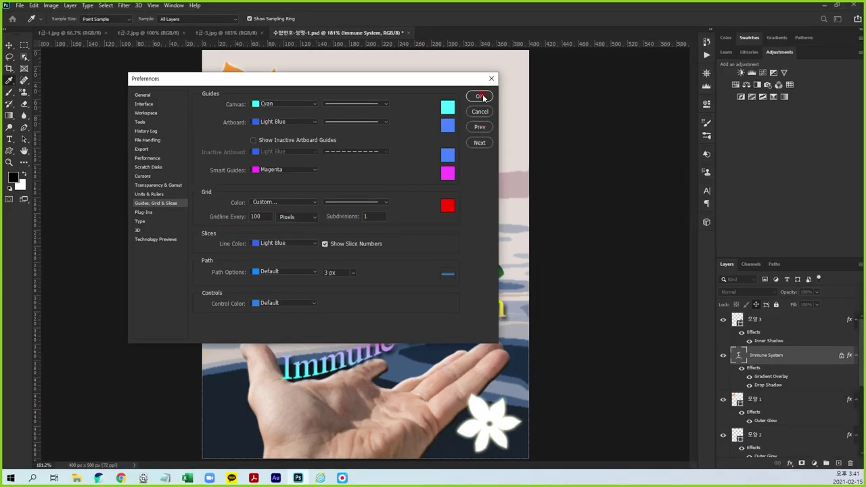
{"action": "left_click", "coordinate": [480, 96]}
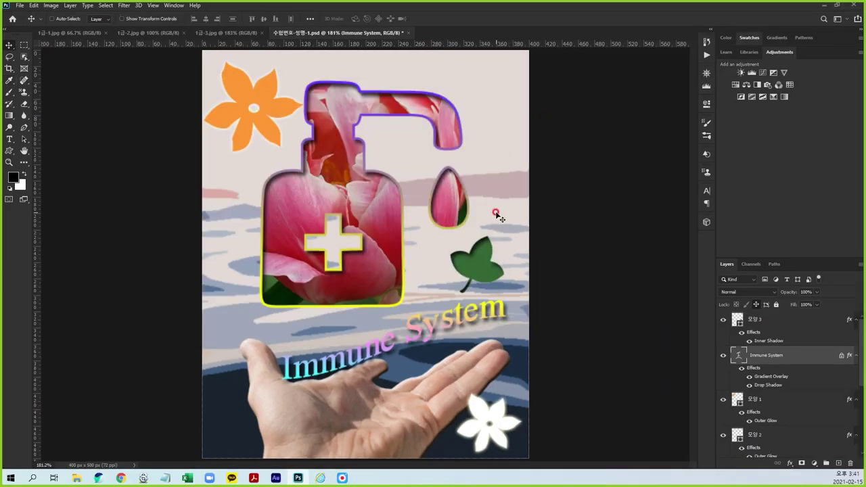
Toggle the grid on and off with Ctrl+' and the View menu, leaving it hidden.
{"action": "key", "text": "ctrl+apostrophe"}
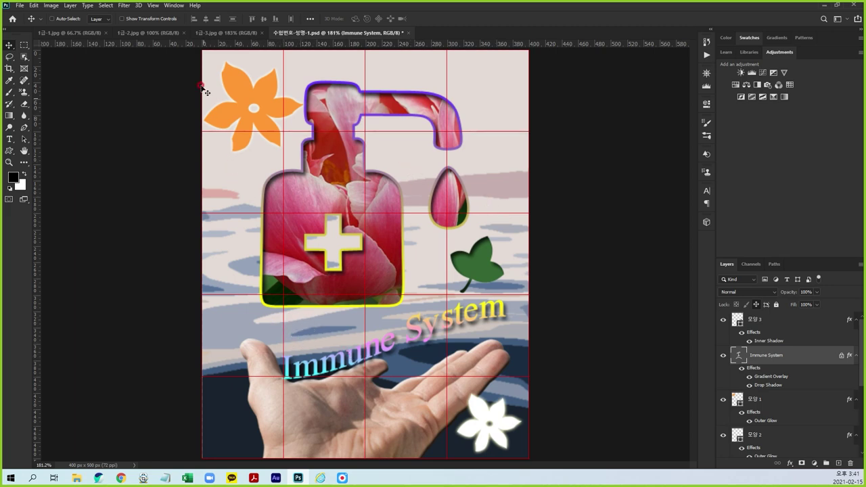
{"action": "left_click", "coordinate": [152, 7]}
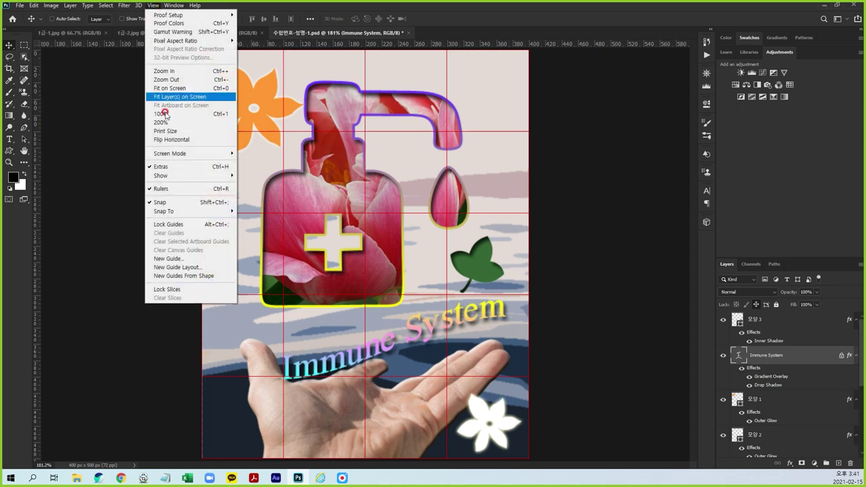
{"action": "mouse_move", "coordinate": [284, 192]}
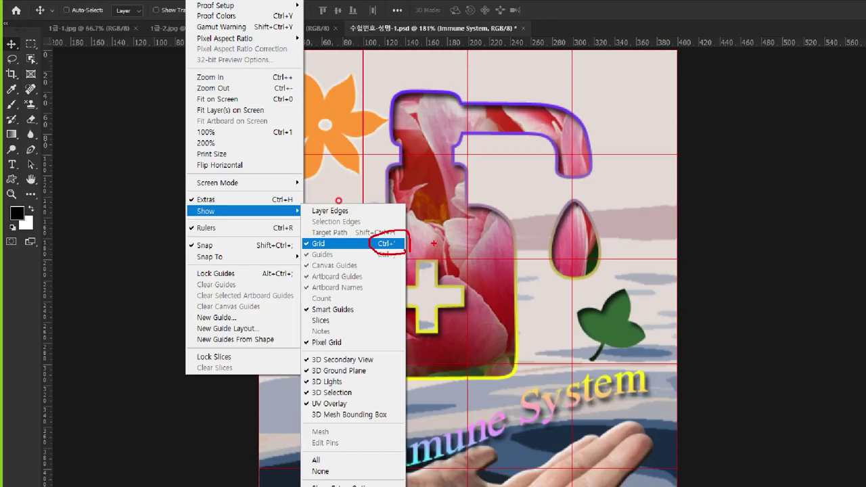
{"action": "left_click", "coordinate": [447, 241]}
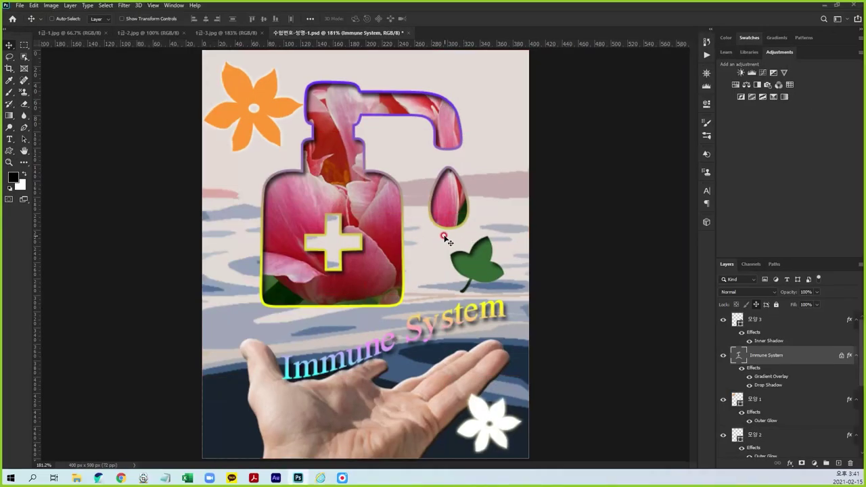
{"action": "key", "text": "ctrl+apostrophe"}
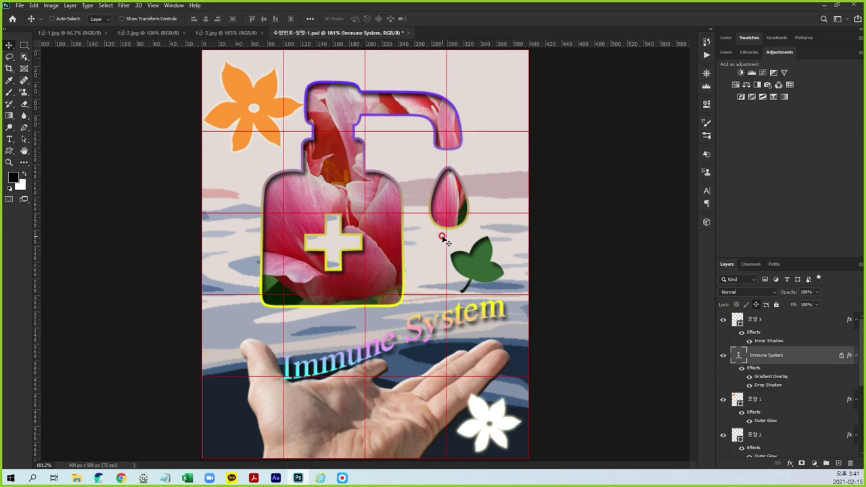
{"action": "key", "text": "ctrl+apostrophe"}
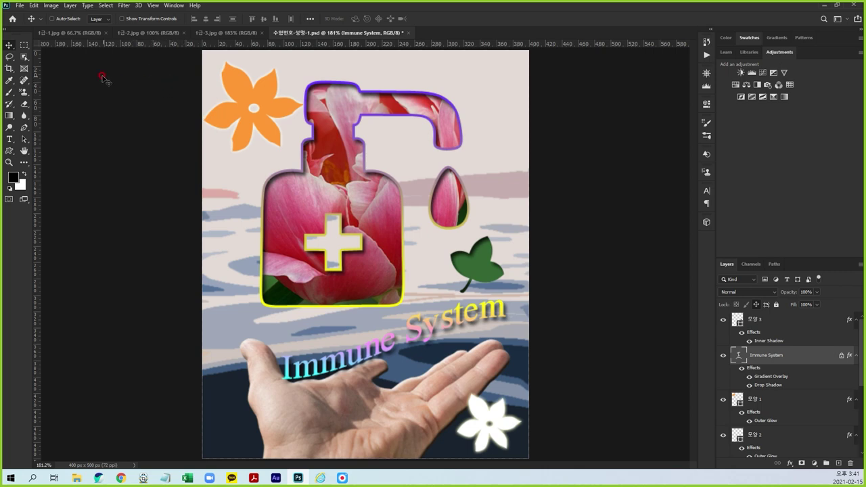
{"action": "left_click", "coordinate": [20, 5]}
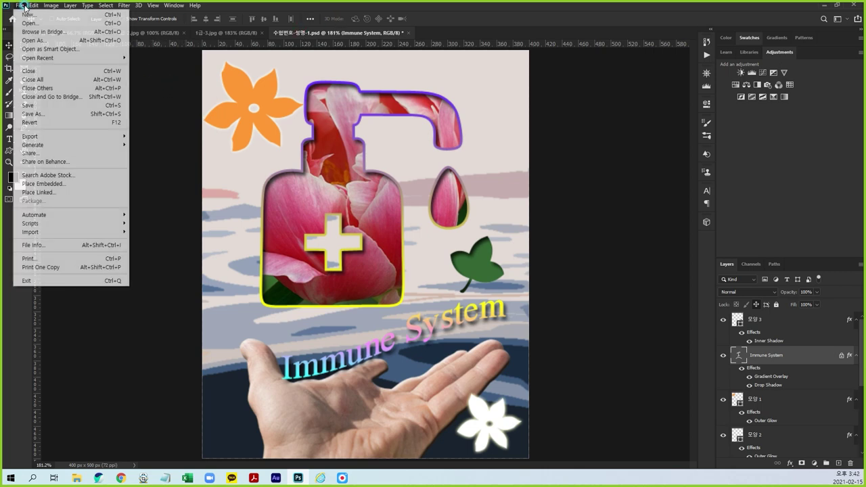
Create a new white 400 × 500 px document at 72 ppi in RGB from the Web presets.
{"action": "left_click", "coordinate": [27, 17]}
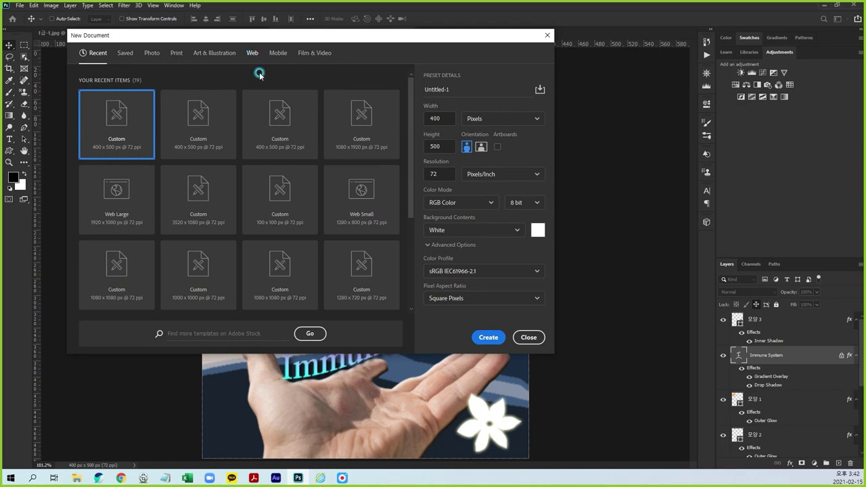
{"action": "left_click", "coordinate": [249, 54]}
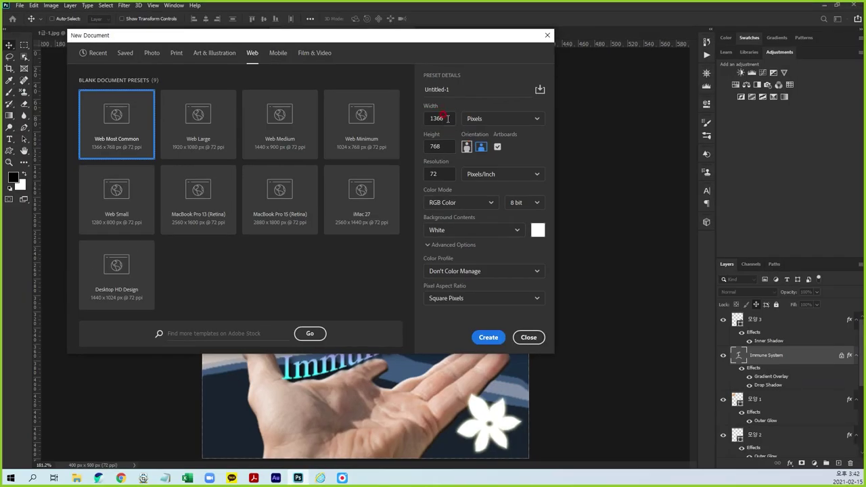
{"action": "left_click", "coordinate": [447, 118]}
{"action": "type", "text": "400"}
{"action": "key", "text": "Tab"}
{"action": "key", "text": "Tab"}
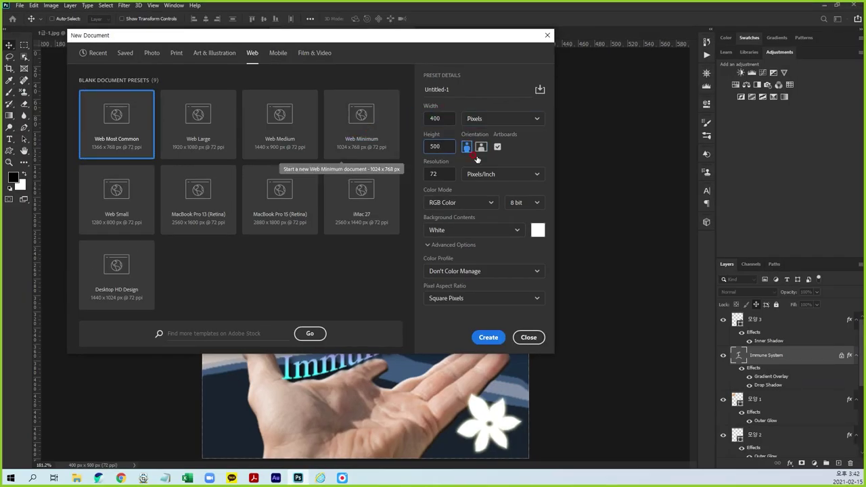
{"action": "left_click", "coordinate": [536, 150]}
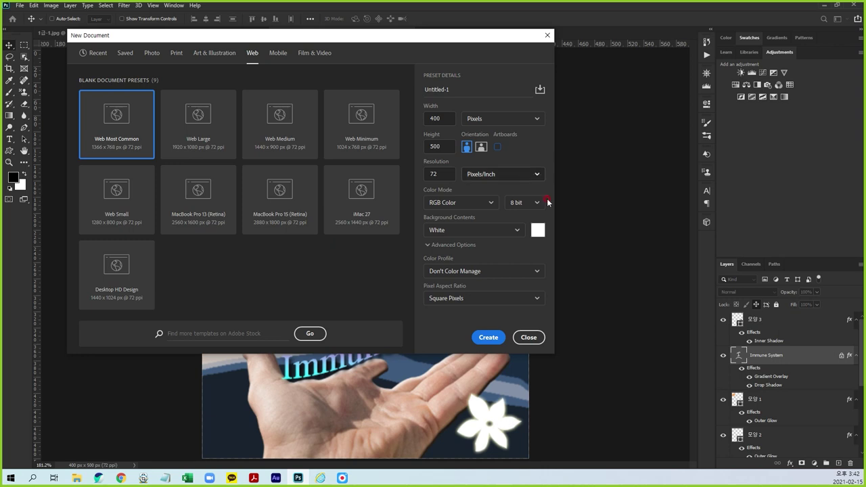
{"action": "left_click", "coordinate": [485, 337]}
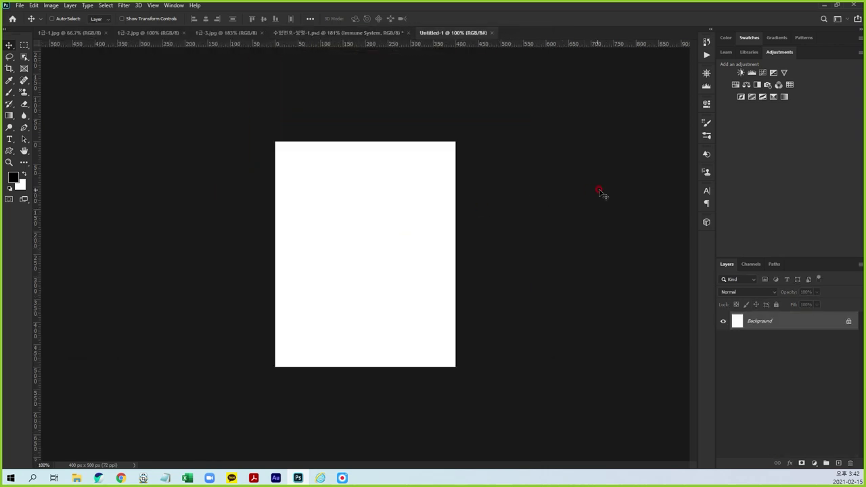
Show the grid and paste the 1급-1.jpg sea photo into Untitled-1 as Layer 1.
{"action": "key", "text": "ctrl+0"}
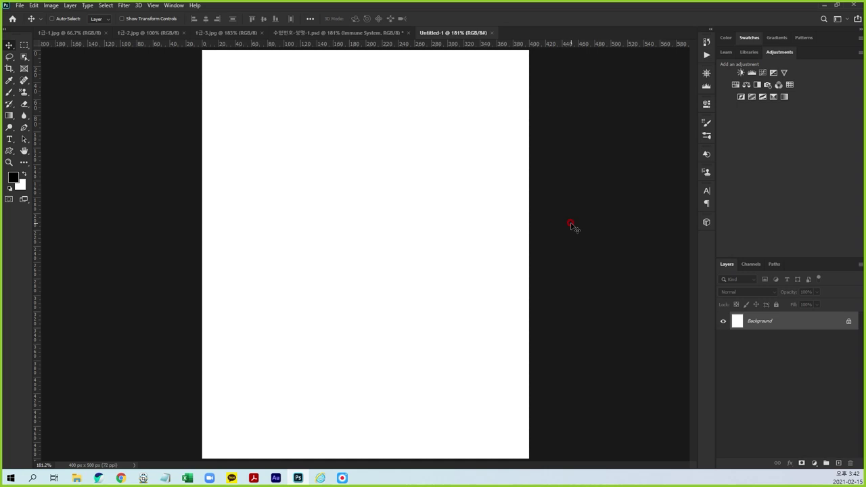
{"action": "key", "text": "ctrl+apostrophe"}
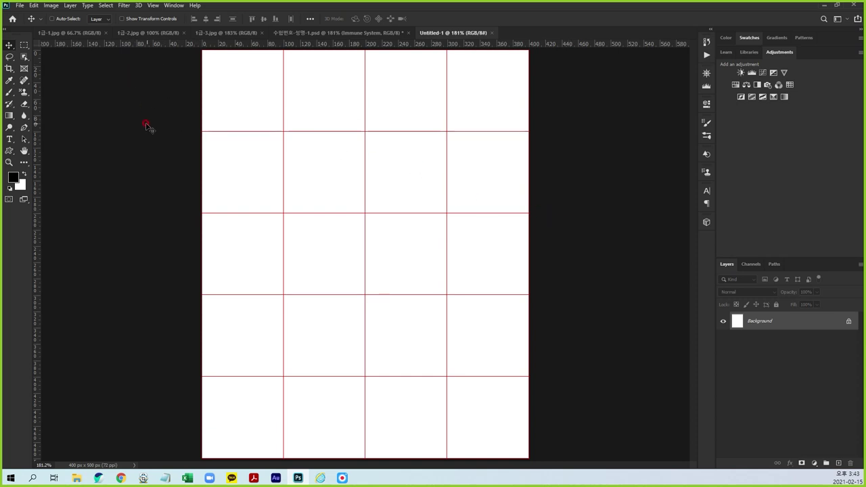
{"action": "left_click", "coordinate": [88, 33]}
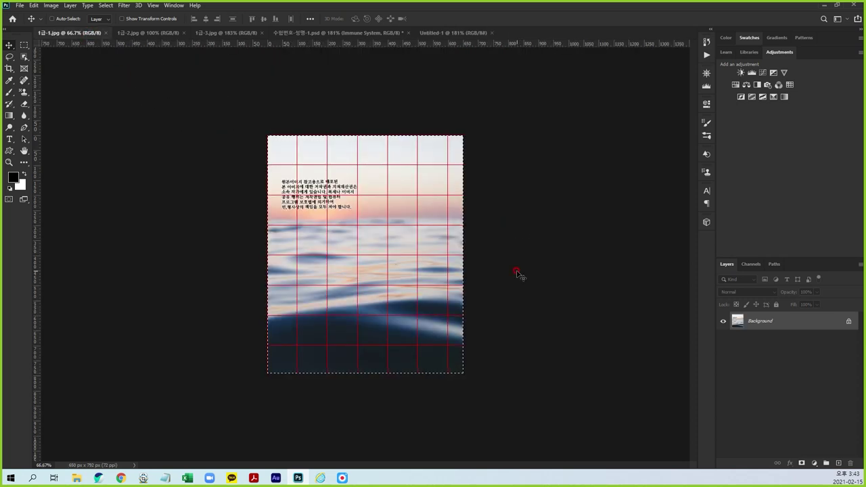
{"action": "key", "text": "ctrl+0"}
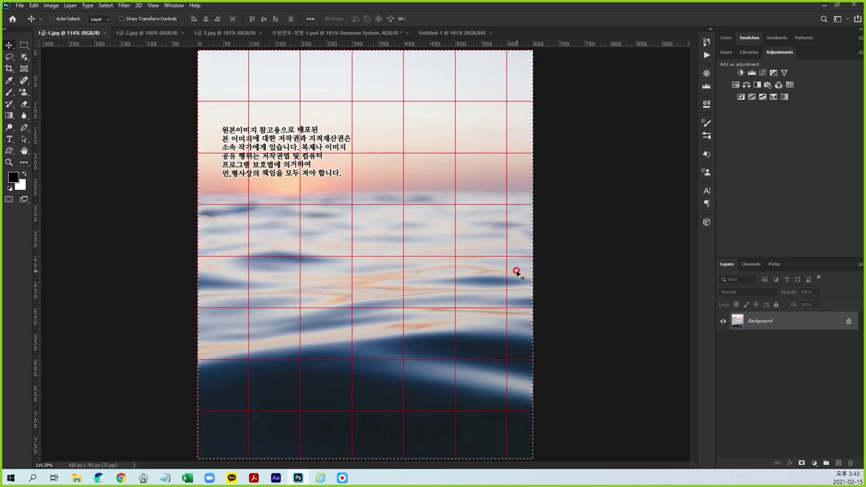
{"action": "left_click", "coordinate": [471, 32]}
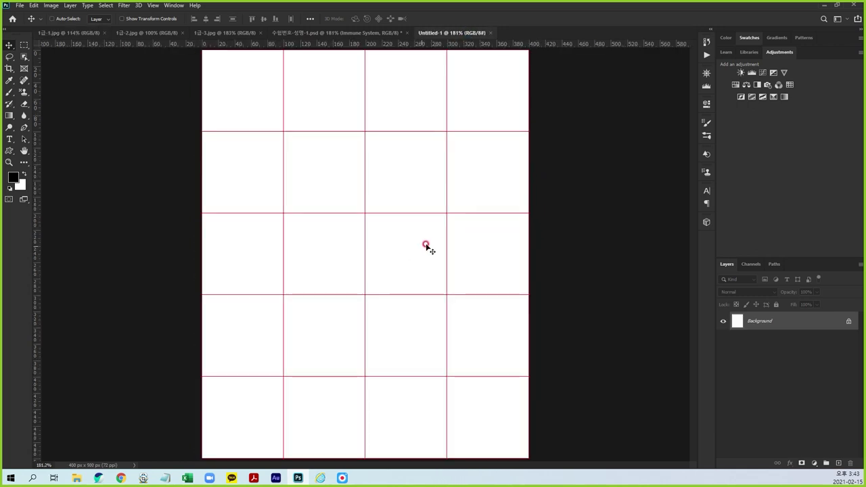
{"action": "key", "text": "ctrl+v"}
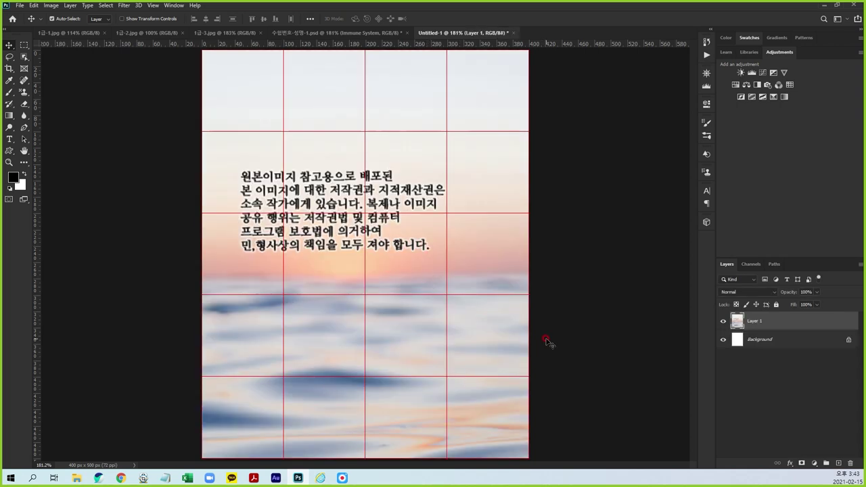
Scale the pasted sea photo down to fill the 400 × 500 canvas.
{"action": "key", "text": "ctrl+t"}
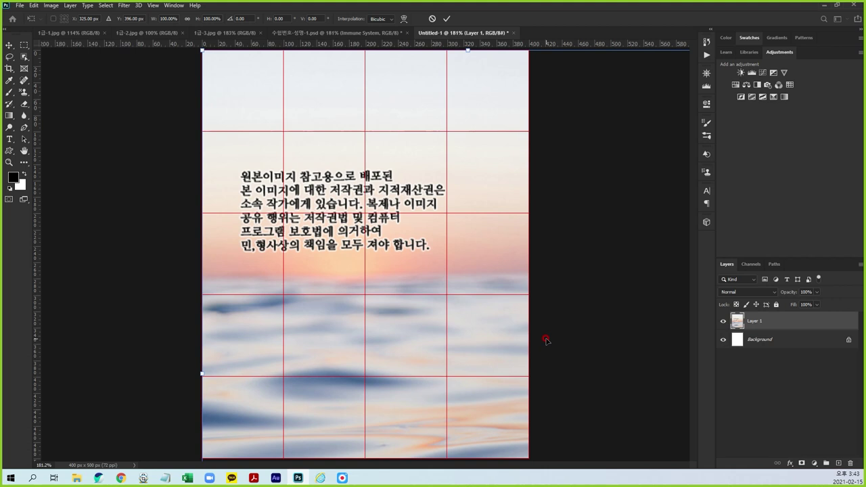
{"action": "key", "text": "ctrl+0"}
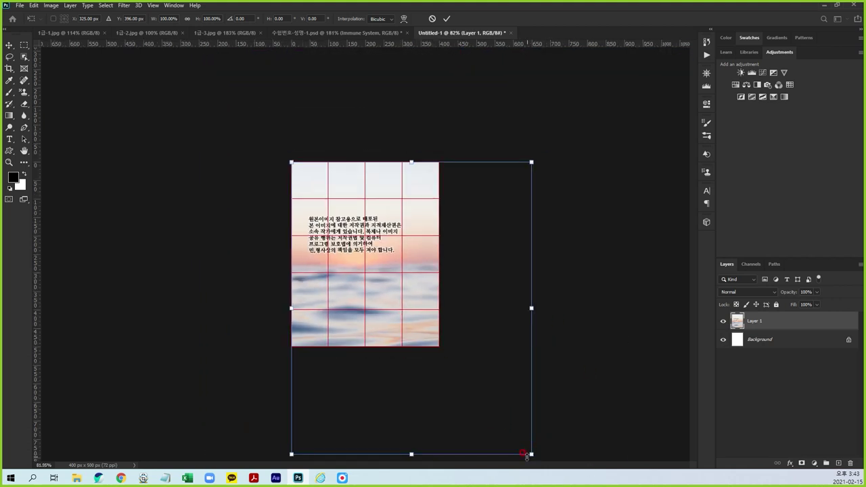
{"action": "left_click_drag", "start_coordinate": [529, 452], "coordinate": [435, 348]}
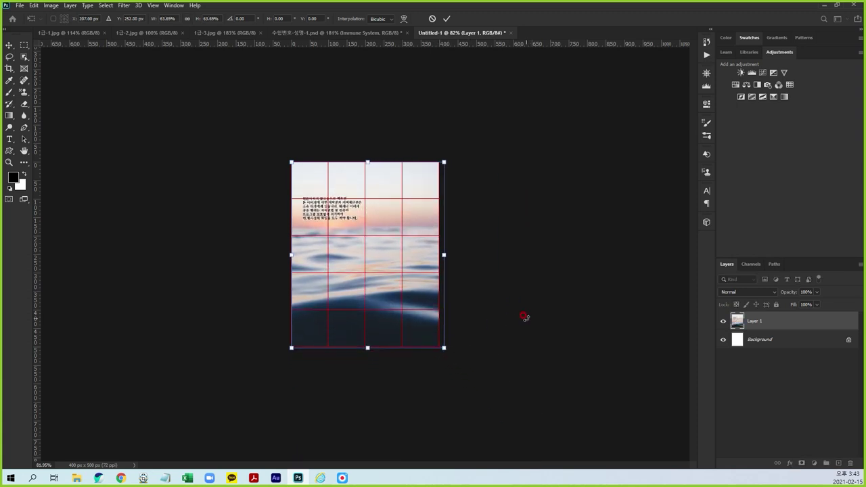
{"action": "key", "text": "Return"}
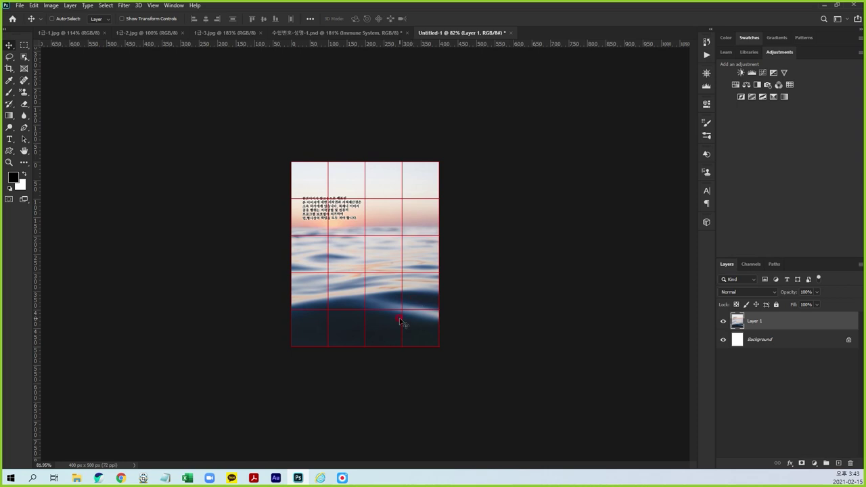
{"action": "key", "text": "ctrl+0"}
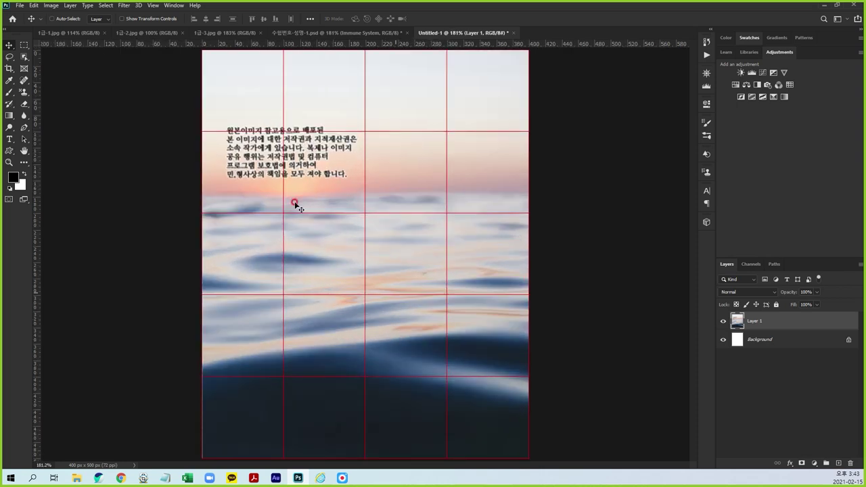
{"action": "left_click", "coordinate": [253, 477]}
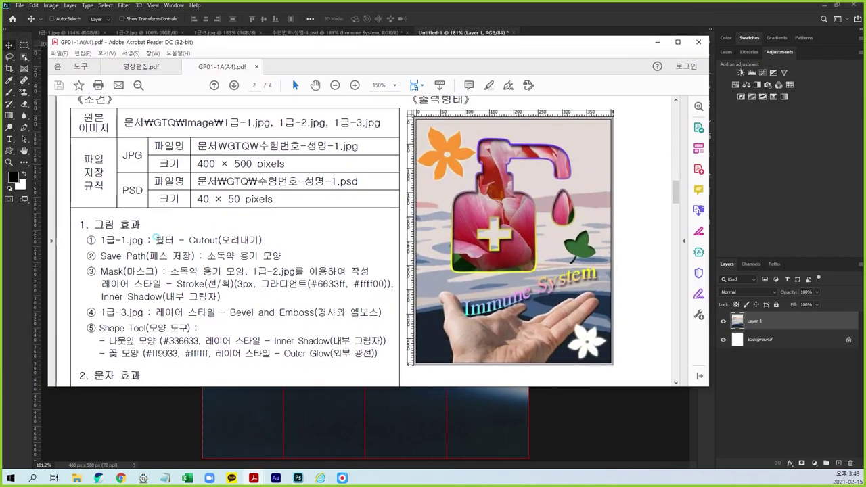
Highlight the Cutout filter requirement in the task sheet and return to the poster document.
{"action": "left_click_drag", "start_coordinate": [154, 240], "coordinate": [262, 240]}
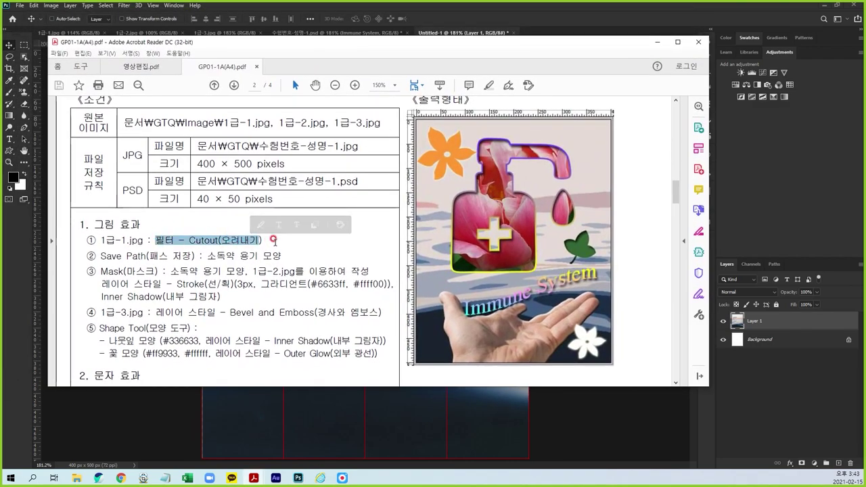
{"action": "left_click", "coordinate": [321, 33]}
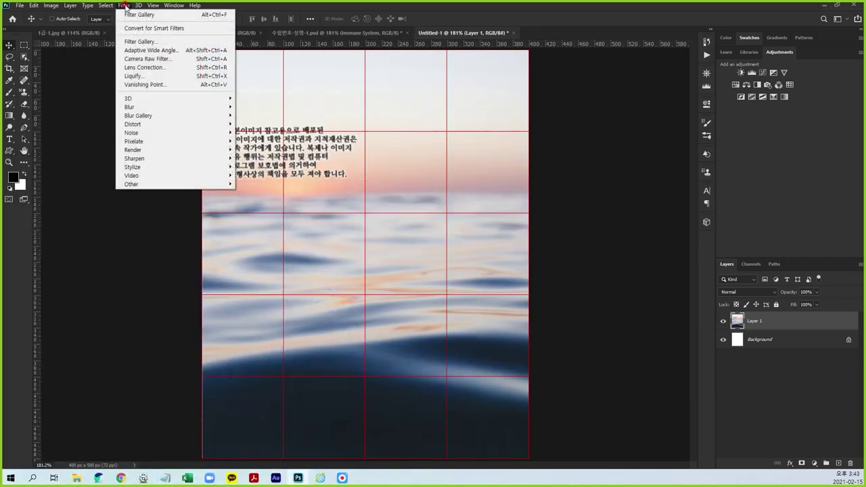
Apply the Cutout filter (Levels 4, Edge Simplicity 4, Edge Fidelity 2) to the sea layer.
{"action": "left_click", "coordinate": [548, 147]}
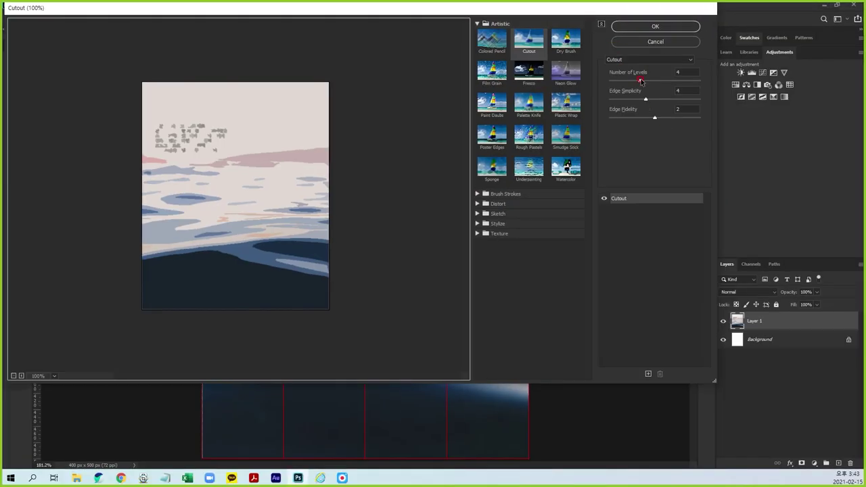
{"action": "left_click", "coordinate": [635, 61]}
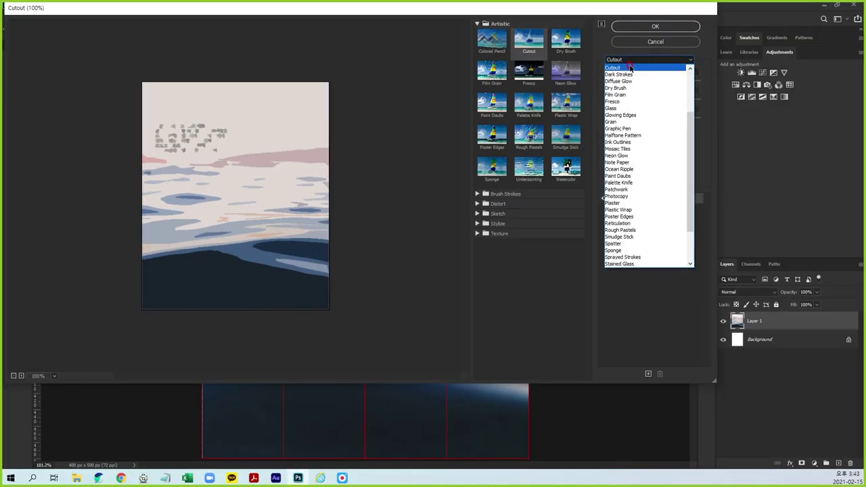
{"action": "scroll", "coordinate": [633, 68], "scroll_direction": "up", "scroll_amount": 3}
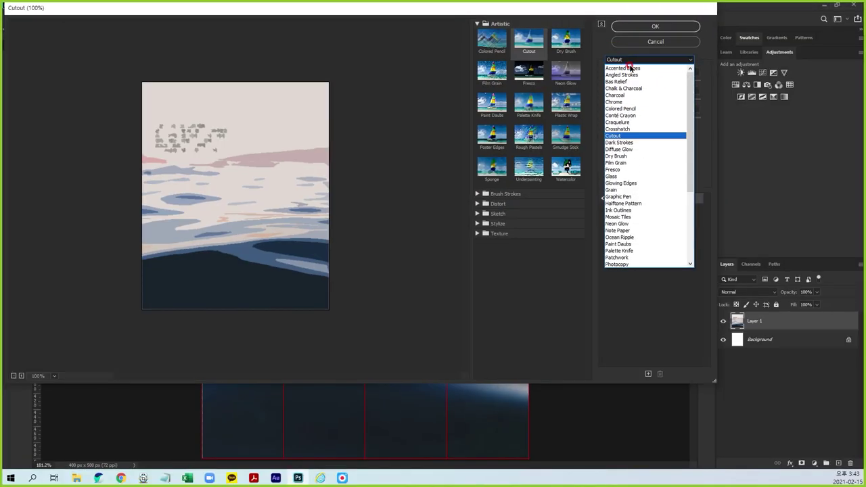
{"action": "left_click", "coordinate": [614, 136]}
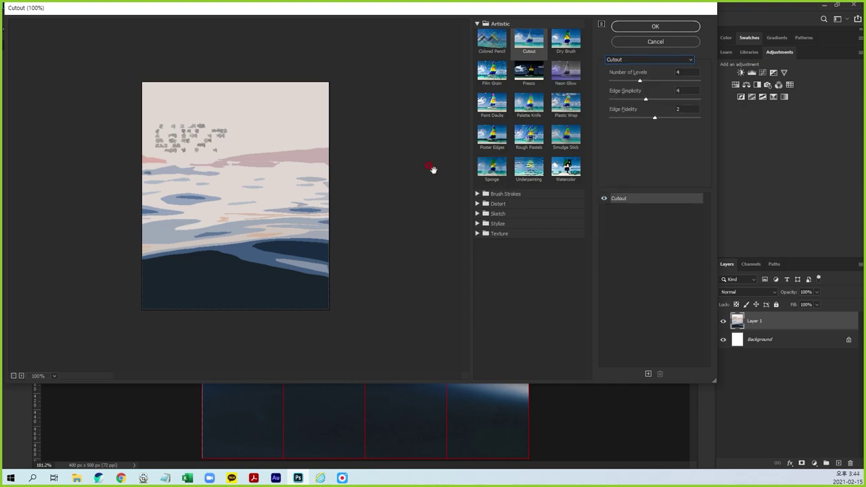
{"action": "left_click", "coordinate": [672, 26]}
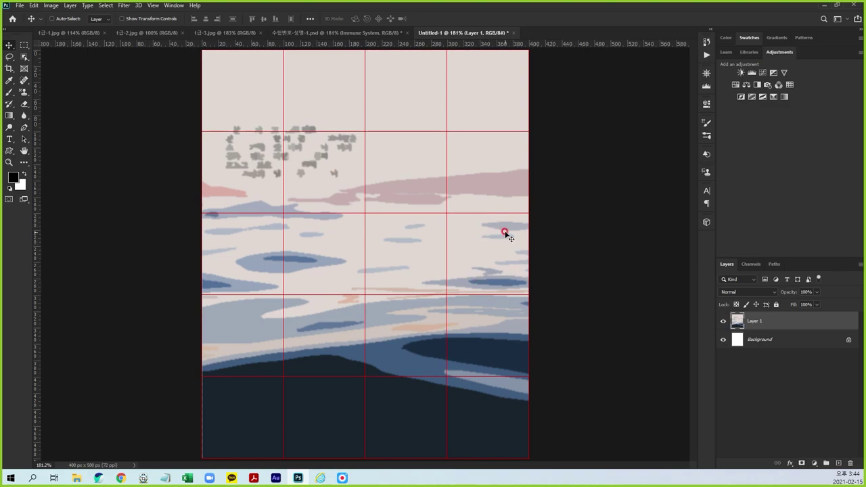
Move the task sheet aside and switch to the finished sample poster document.
{"action": "key", "text": "alt+Tab"}
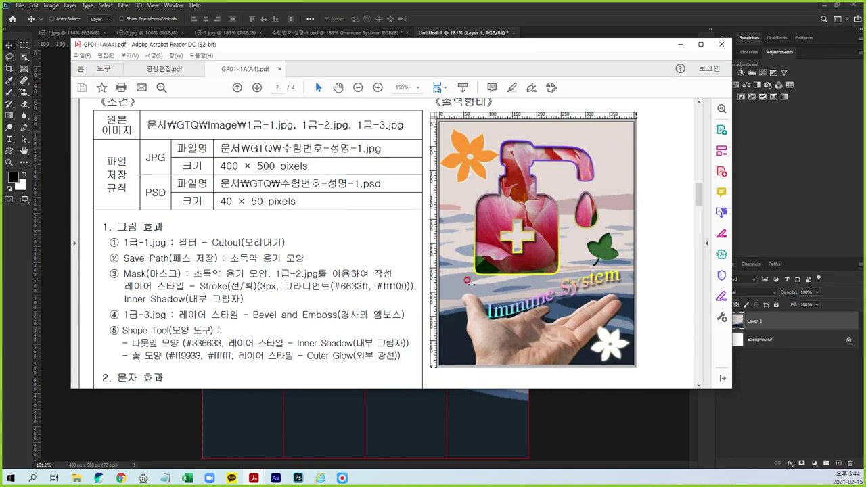
{"action": "left_click_drag", "start_coordinate": [255, 45], "coordinate": [0, 157]}
{"action": "key", "text": "alt+Tab"}
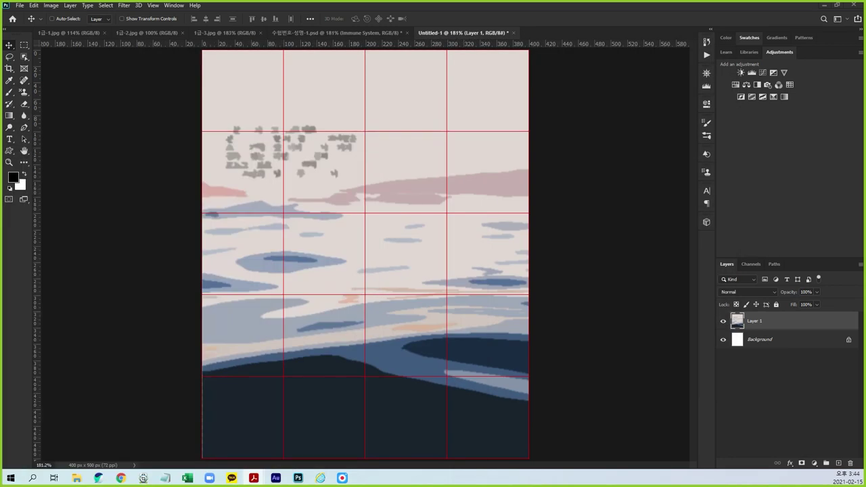
{"action": "left_click", "coordinate": [325, 30]}
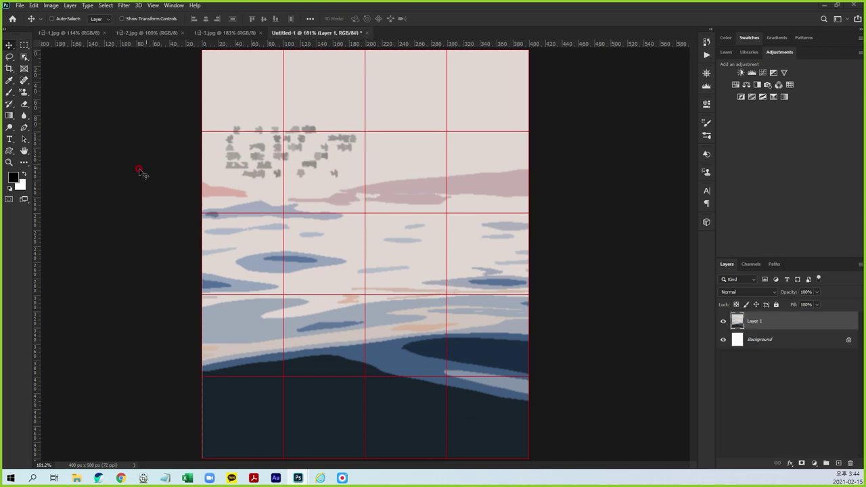
Draw a black rounded-rectangle dispenser body near the canvas centre.
{"action": "left_click_drag", "start_coordinate": [9, 150], "coordinate": [54, 160]}
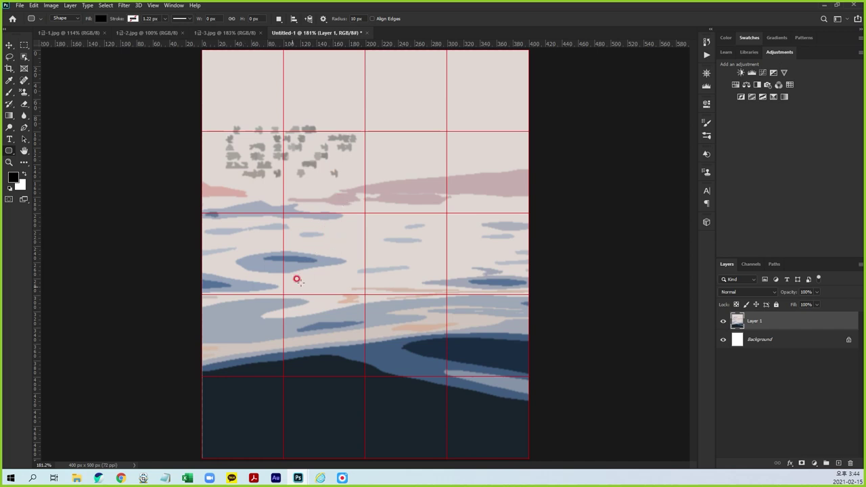
{"action": "left_click_drag", "start_coordinate": [265, 308], "coordinate": [399, 180]}
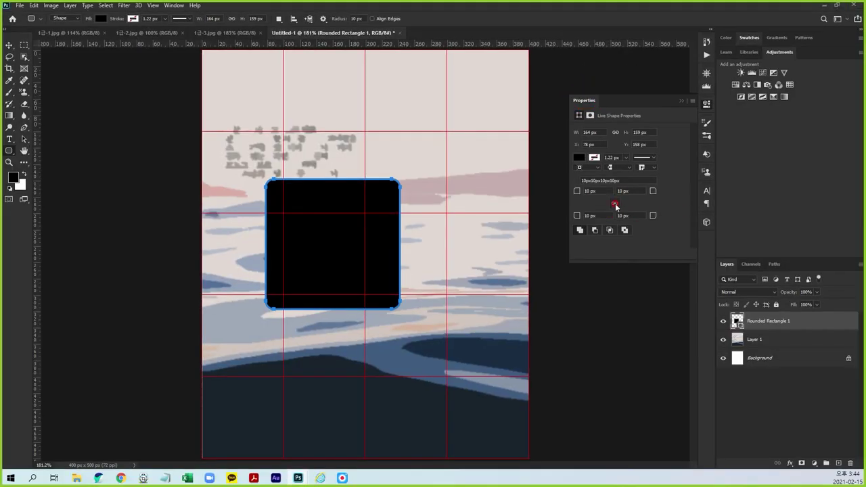
{"action": "left_click", "coordinate": [611, 230]}
{"action": "left_click", "coordinate": [654, 216]}
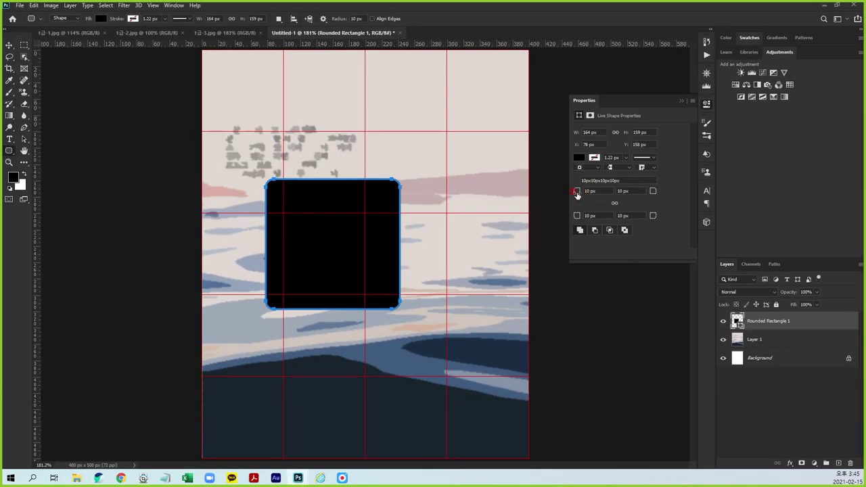
Set the body's top-left and top-right corner radii to 28 px.
{"action": "left_click_drag", "start_coordinate": [579, 192], "coordinate": [590, 193]}
{"action": "left_click_drag", "start_coordinate": [579, 192], "coordinate": [586, 191]}
{"action": "left_click", "coordinate": [629, 191]}
{"action": "type", "text": "28"}
{"action": "key", "text": "Return"}
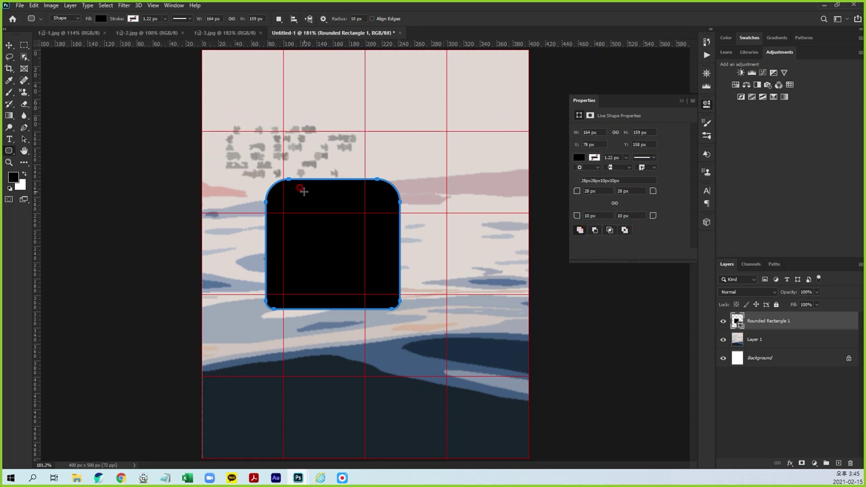
{"action": "mouse_move", "coordinate": [305, 193]}
{"action": "left_mouse_down"}
{"action": "mouse_move", "coordinate": [348, 142]}
{"action": "mouse_move", "coordinate": [358, 144]}
{"action": "left_mouse_up"}
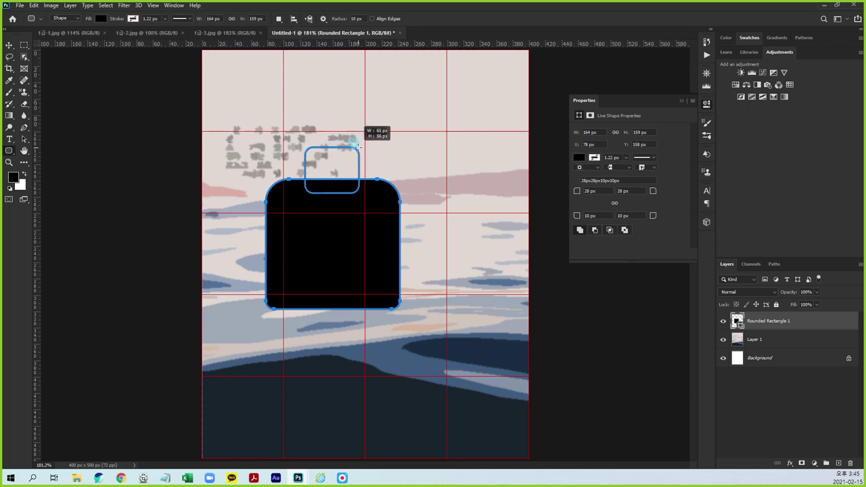
Stack a small rounded piece and a cap rectangle above the neck, then view the sample poster.
{"action": "left_click_drag", "start_coordinate": [359, 144], "coordinate": [347, 119]}
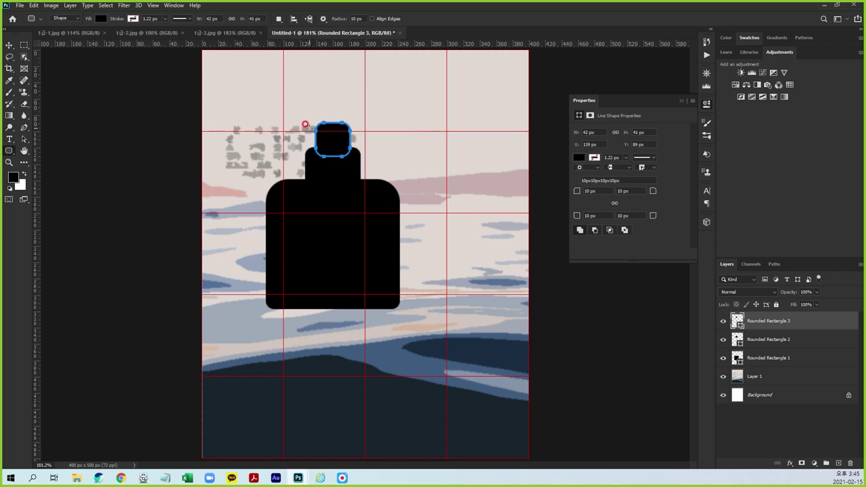
{"action": "left_click_drag", "start_coordinate": [308, 129], "coordinate": [352, 84]}
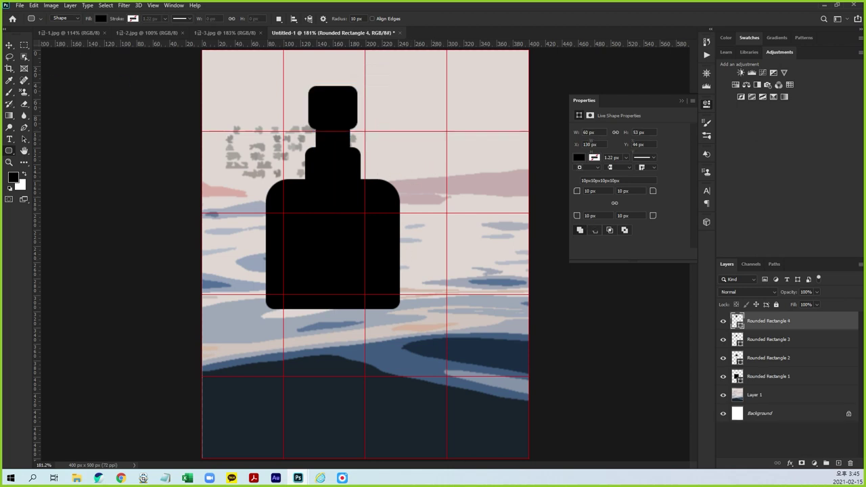
{"action": "key", "text": "ctrl+Tab"}
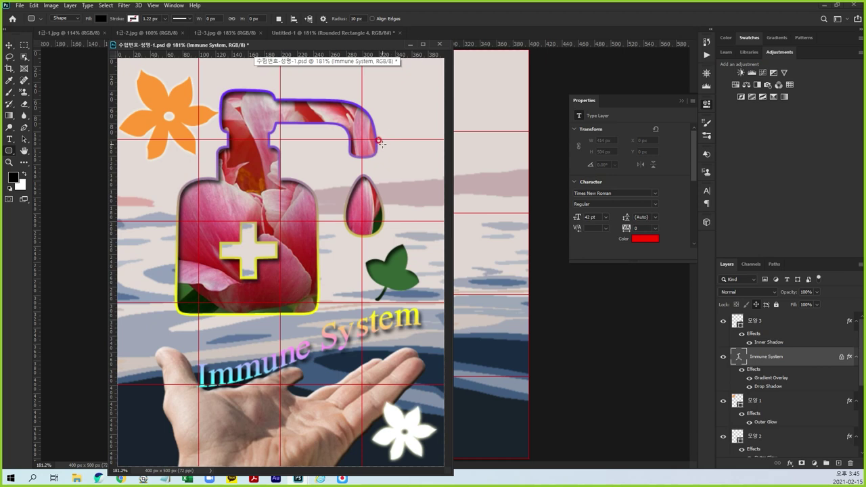
Hide the sample poster and set the Pen tool to Shape mode with black fill.
{"action": "left_click_drag", "start_coordinate": [245, 45], "coordinate": [135, 484]}
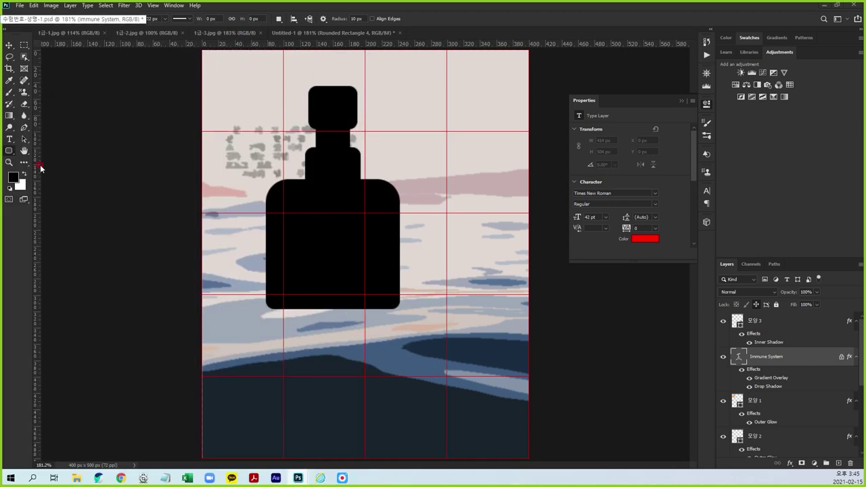
{"action": "left_click", "coordinate": [25, 130]}
{"action": "left_click", "coordinate": [44, 128]}
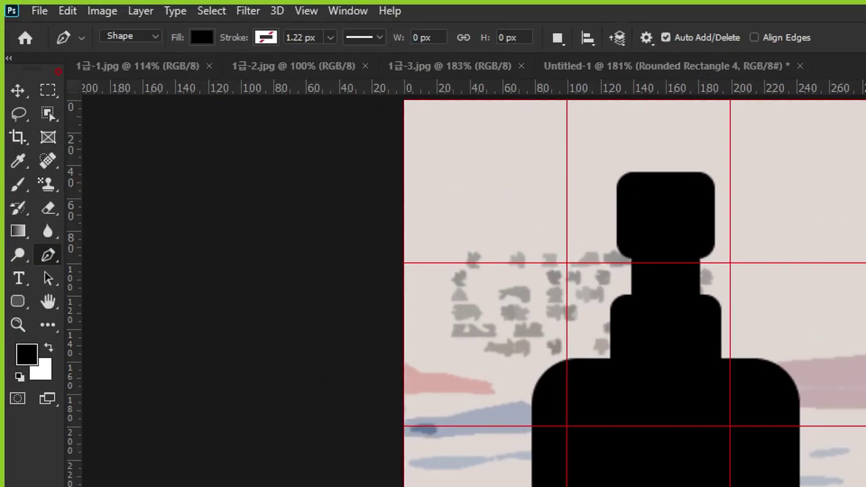
{"action": "left_click_drag", "start_coordinate": [76, 256], "coordinate": [73, 251]}
{"action": "left_click_drag", "start_coordinate": [93, 30], "coordinate": [148, 42]}
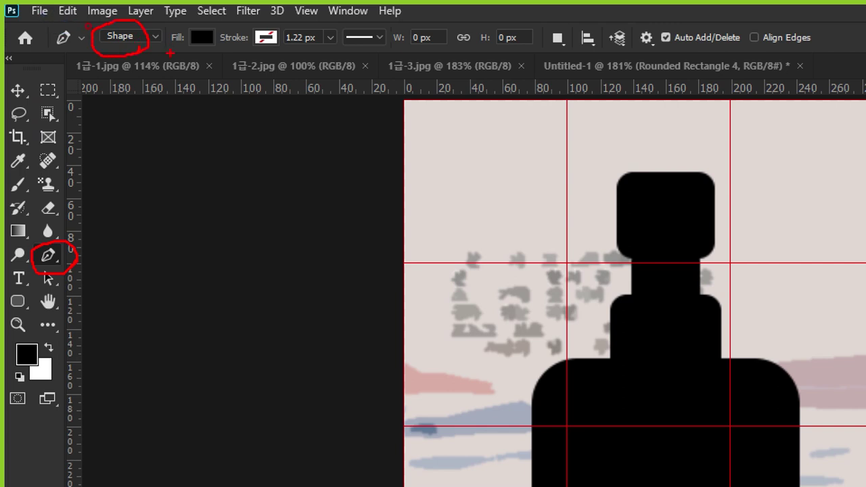
{"action": "mouse_move", "coordinate": [201, 68]}
{"action": "left_mouse_down"}
{"action": "mouse_move", "coordinate": [202, 109]}
{"action": "mouse_move", "coordinate": [225, 66]}
{"action": "left_mouse_up"}
{"action": "left_click_drag", "start_coordinate": [278, 53], "coordinate": [273, 32]}
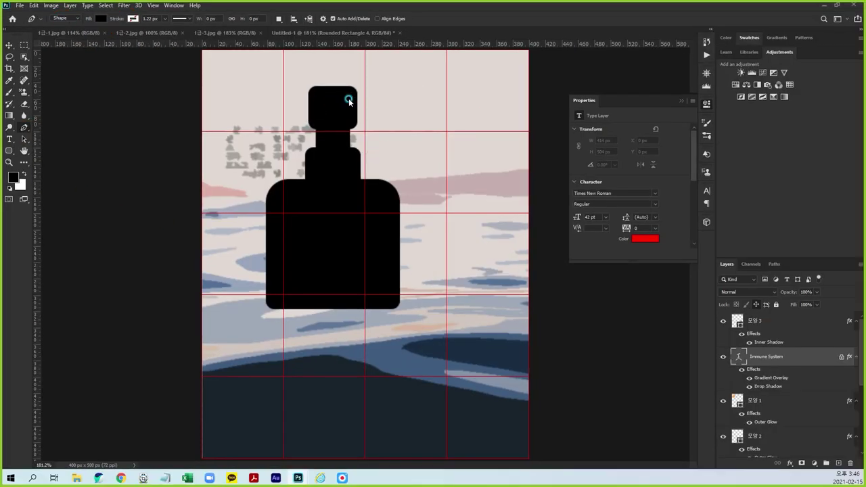
Start a spout pen shape with its first anchor on the cap's right side.
{"action": "left_click", "coordinate": [348, 100]}
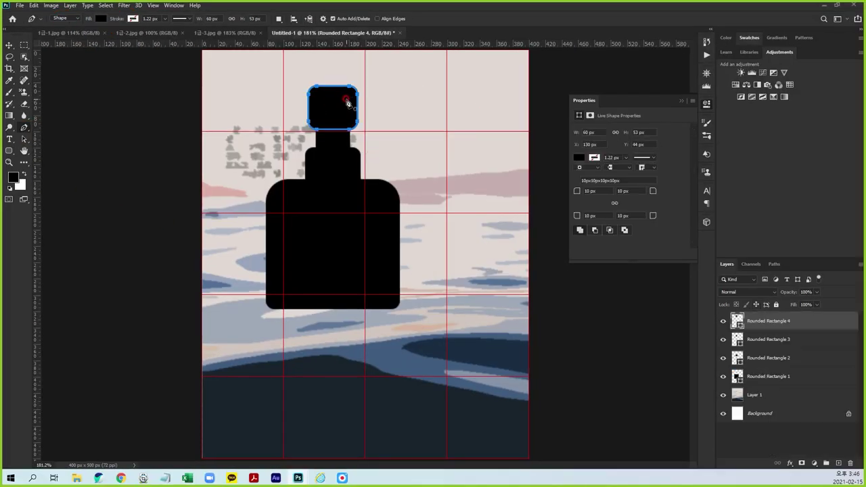
{"action": "key", "text": "Escape"}
{"action": "left_click", "coordinate": [344, 98]}
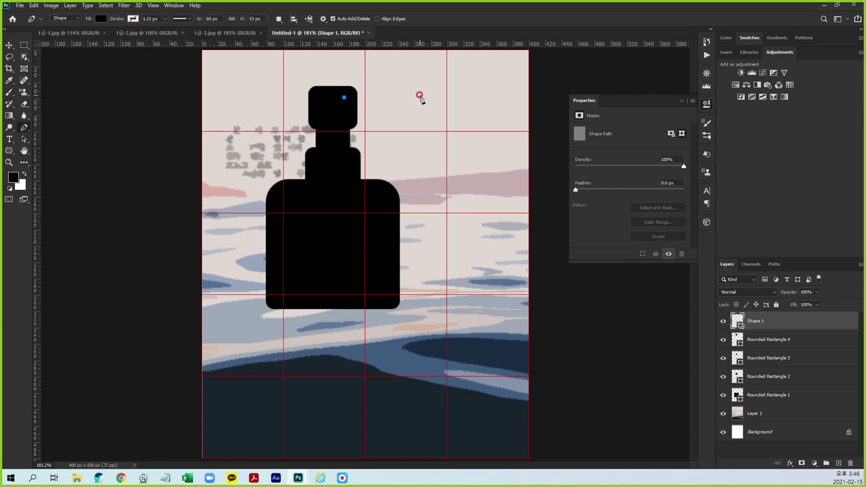
Extend the spout path right from the cap and begin its downward curve.
{"action": "left_click", "coordinate": [425, 97]}
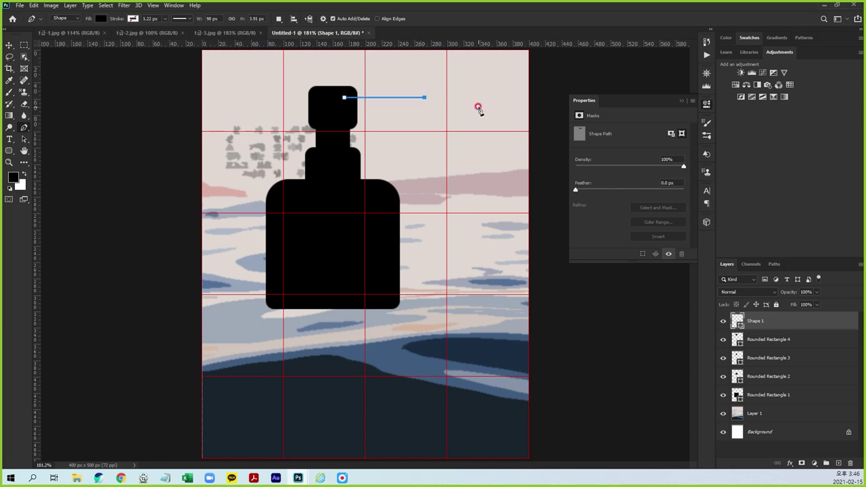
{"action": "left_click_drag", "start_coordinate": [448, 109], "coordinate": [450, 123]}
{"action": "left_click_drag", "start_coordinate": [451, 123], "coordinate": [451, 122]}
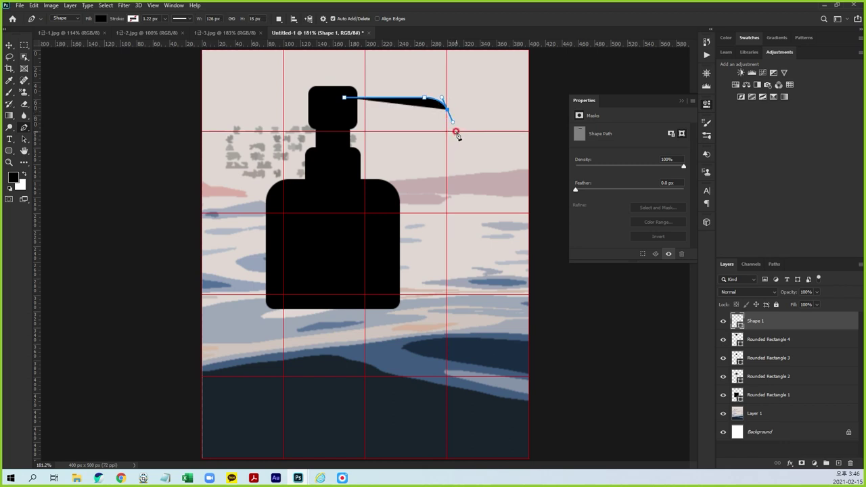
{"action": "left_click_drag", "start_coordinate": [301, 68], "coordinate": [476, 169]}
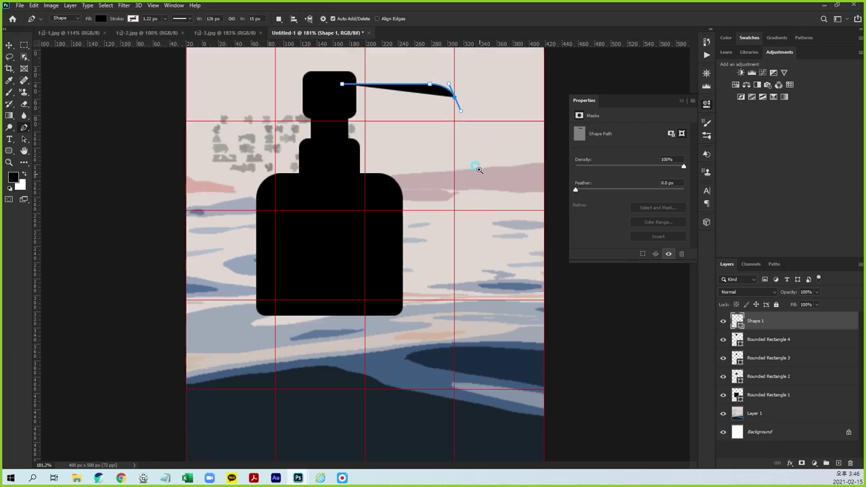
{"action": "left_click", "coordinate": [706, 104]}
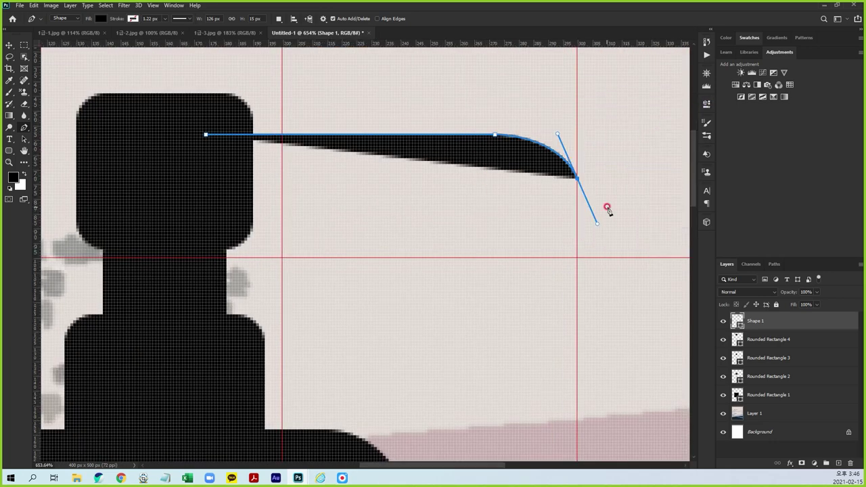
Shape the spout's rounded downward tip with curved anchor points.
{"action": "left_click", "coordinate": [598, 264]}
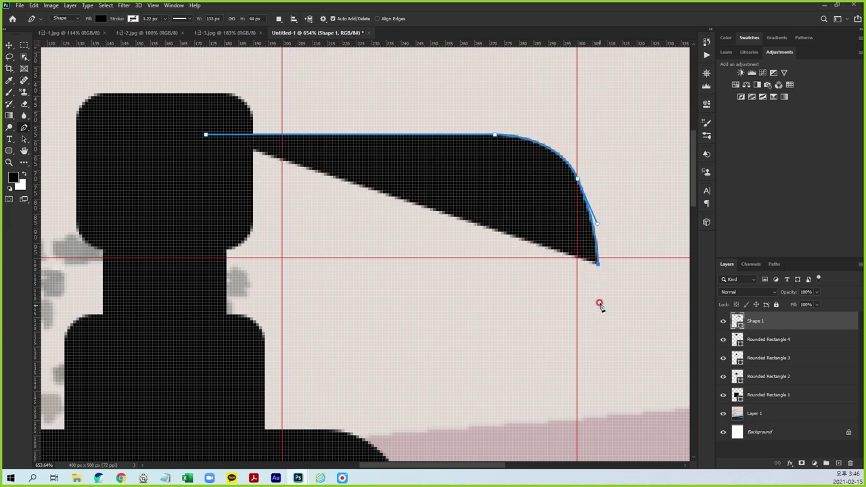
{"action": "left_click_drag", "start_coordinate": [592, 294], "coordinate": [583, 296]}
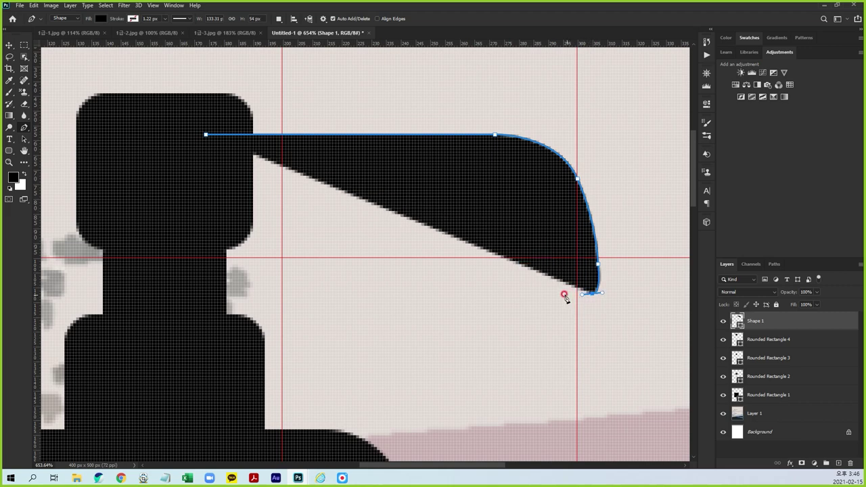
{"action": "left_click", "coordinate": [529, 297]}
{"action": "left_click_drag", "start_coordinate": [528, 297], "coordinate": [511, 291]}
{"action": "left_click", "coordinate": [511, 292]}
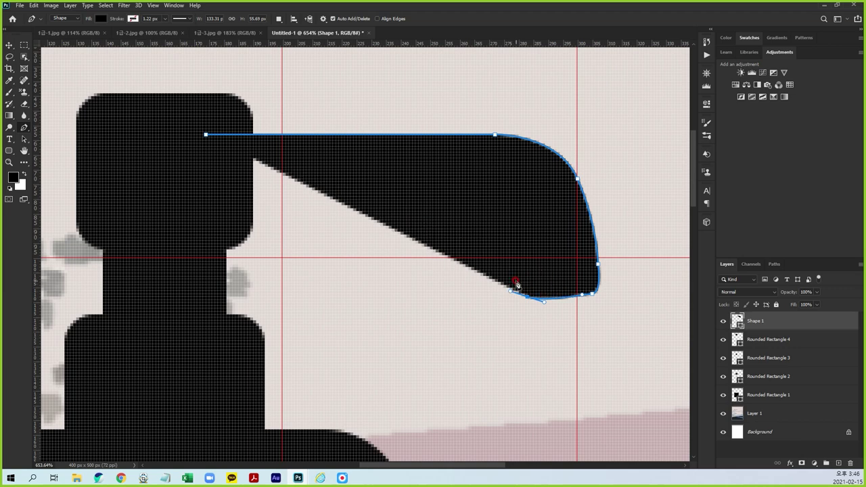
{"action": "left_click", "coordinate": [515, 280]}
{"action": "left_click", "coordinate": [515, 271]}
Run the spout's inner bend and underside back to the cap and close the path.
{"action": "left_click", "coordinate": [512, 240]}
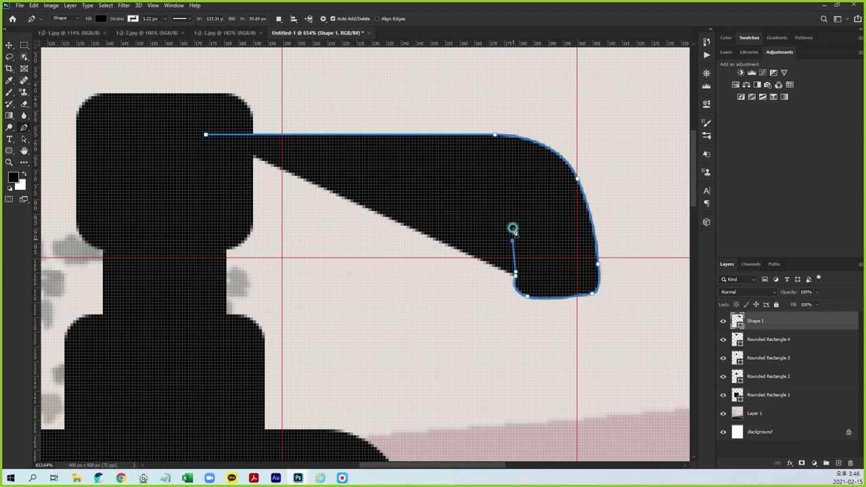
{"action": "left_click_drag", "start_coordinate": [489, 209], "coordinate": [458, 207]}
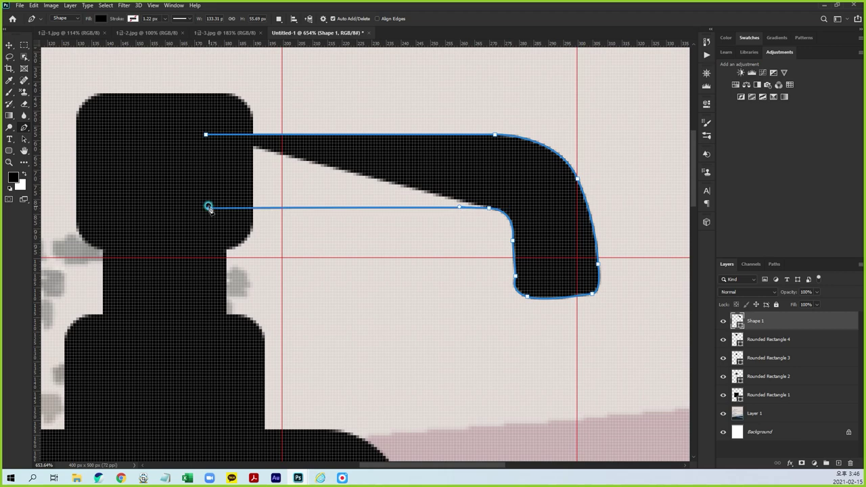
{"action": "left_click", "coordinate": [208, 208]}
{"action": "left_click", "coordinate": [206, 135]}
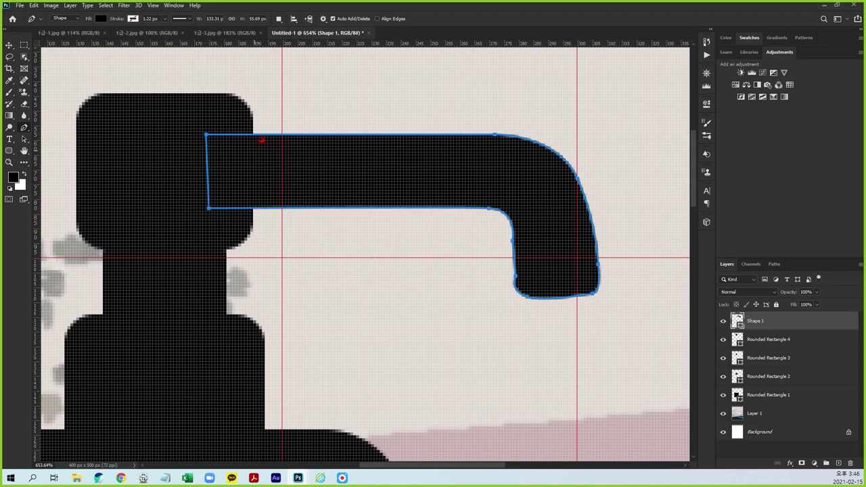
{"action": "left_click_drag", "start_coordinate": [255, 135], "coordinate": [255, 207]}
{"action": "mouse_move", "coordinate": [267, 159]}
{"action": "left_mouse_down"}
{"action": "mouse_move", "coordinate": [244, 177]}
{"action": "mouse_move", "coordinate": [266, 177]}
{"action": "left_mouse_up"}
{"action": "left_click", "coordinate": [256, 152]}
Reshape the lower-left corner of the spout tip with Direct Selection.
{"action": "left_click", "coordinate": [24, 140]}
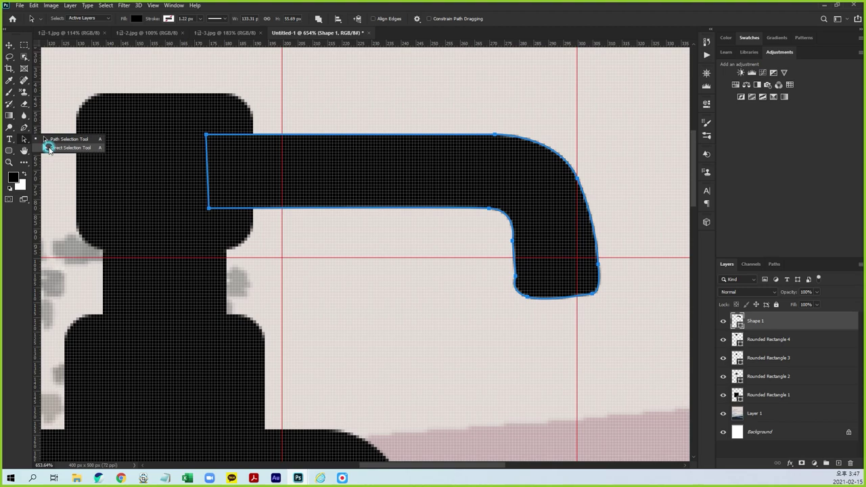
{"action": "left_click", "coordinate": [49, 148]}
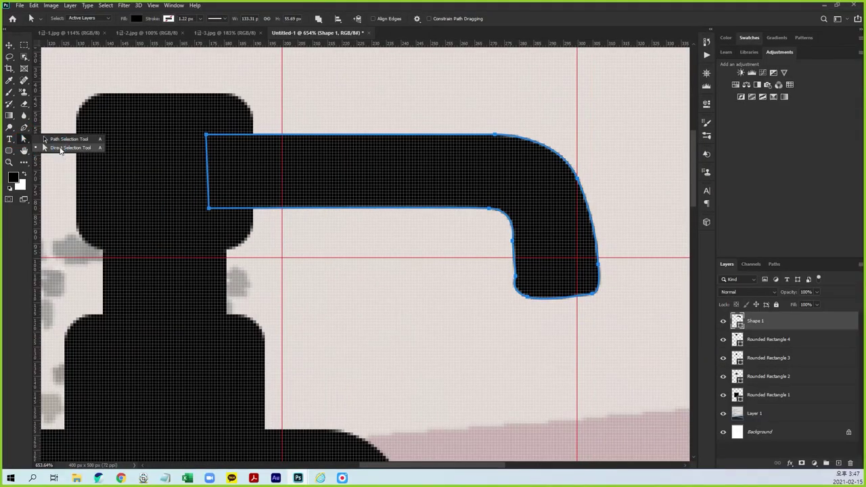
{"action": "left_click_drag", "start_coordinate": [25, 139], "coordinate": [74, 150]}
{"action": "left_click", "coordinate": [589, 178]}
{"action": "left_click", "coordinate": [533, 257]}
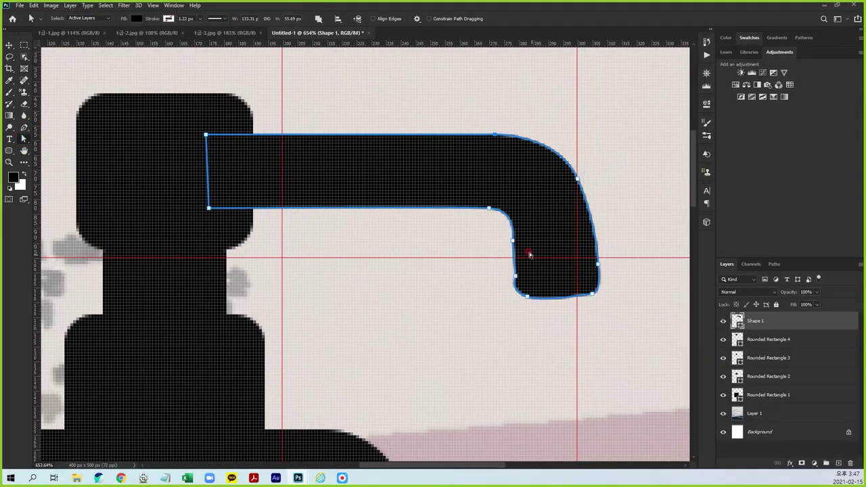
{"action": "left_click", "coordinate": [517, 275]}
{"action": "left_click", "coordinate": [517, 274]}
{"action": "left_click_drag", "start_coordinate": [510, 290], "coordinate": [516, 291]}
Smooth the outer bend and round the tip's bottom-right corner, then deselect the path.
{"action": "left_click", "coordinate": [578, 180]}
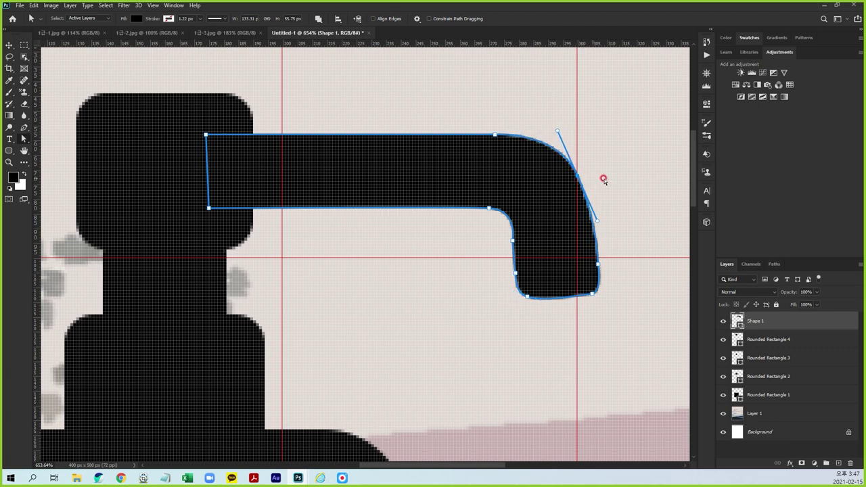
{"action": "left_click", "coordinate": [546, 319]}
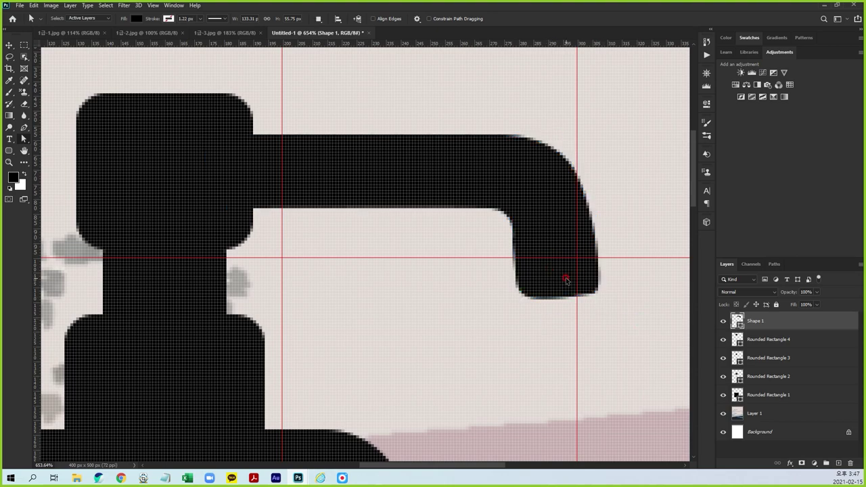
{"action": "key", "text": "ctrl+0"}
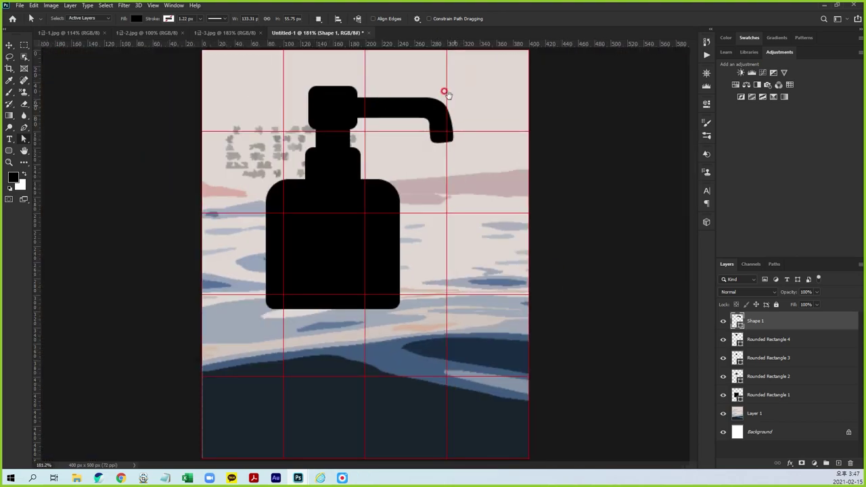
{"action": "scroll", "coordinate": [479, 158], "scroll_direction": "up", "scroll_amount": 5}
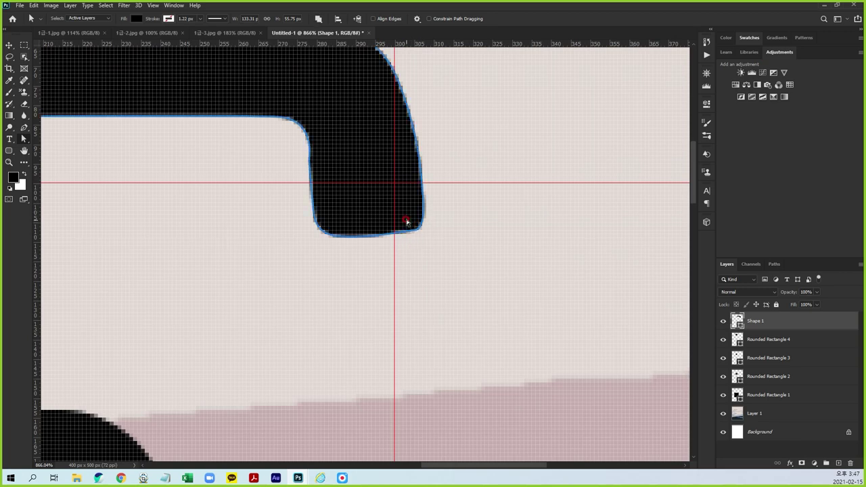
{"action": "left_click_drag", "start_coordinate": [421, 229], "coordinate": [424, 206]}
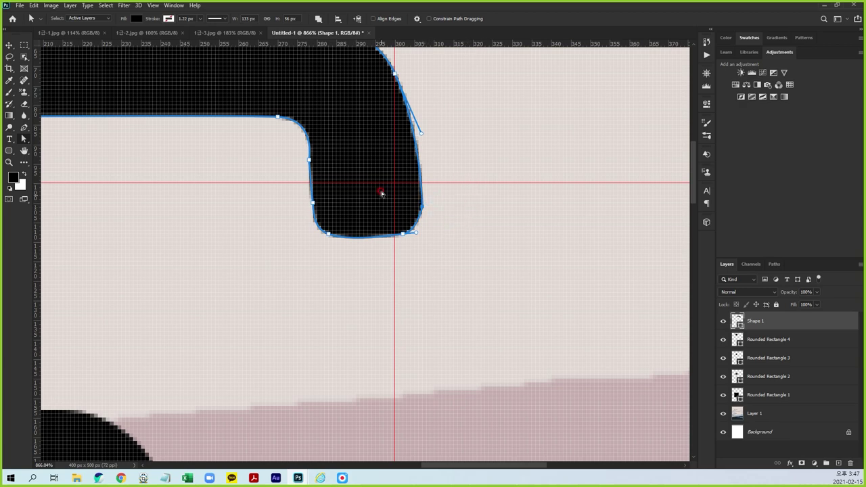
{"action": "scroll", "coordinate": [392, 204], "scroll_direction": "down", "scroll_amount": 2}
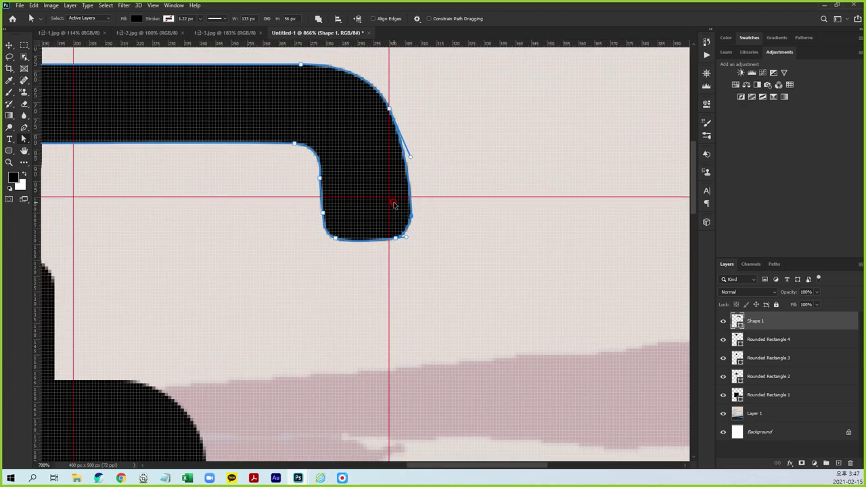
{"action": "scroll", "coordinate": [392, 204], "scroll_direction": "down", "scroll_amount": 2}
{"action": "scroll", "coordinate": [393, 205], "scroll_direction": "down", "scroll_amount": 1}
{"action": "scroll", "coordinate": [393, 204], "scroll_direction": "down", "scroll_amount": 1}
{"action": "left_click", "coordinate": [419, 216]}
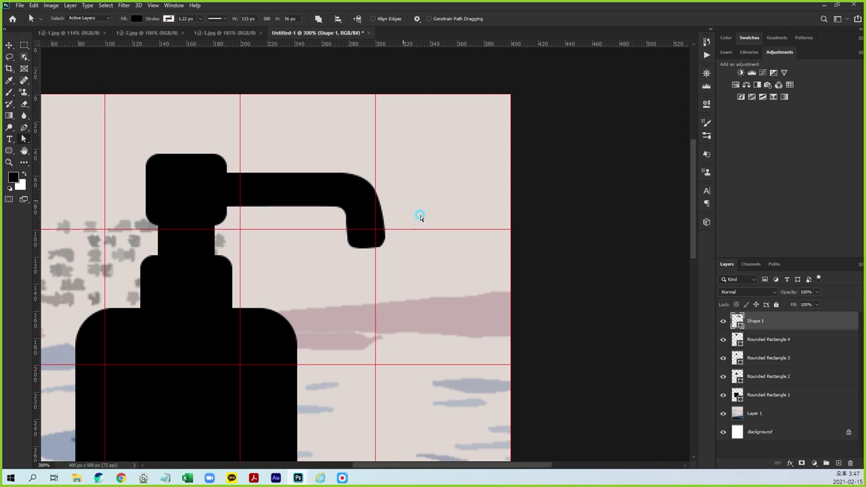
{"action": "key", "text": "ctrl+Tab"}
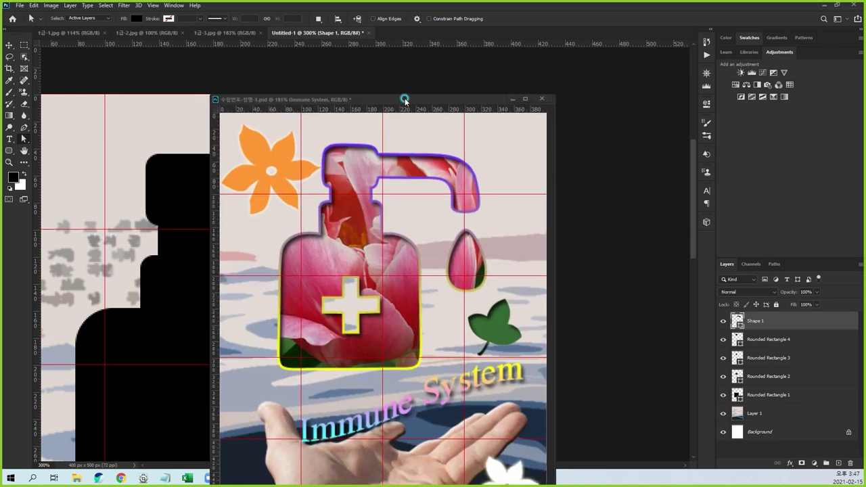
{"action": "left_click_drag", "start_coordinate": [365, 48], "coordinate": [358, 10]}
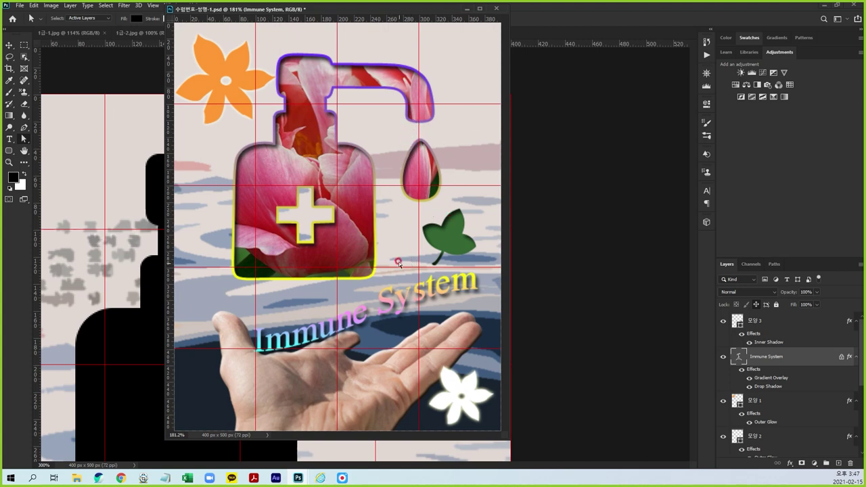
{"action": "left_click", "coordinate": [307, 10]}
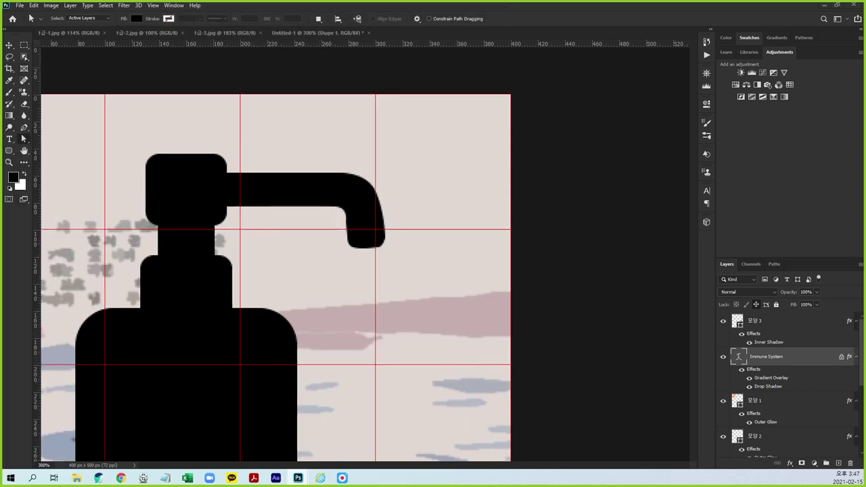
{"action": "left_click", "coordinate": [8, 152]}
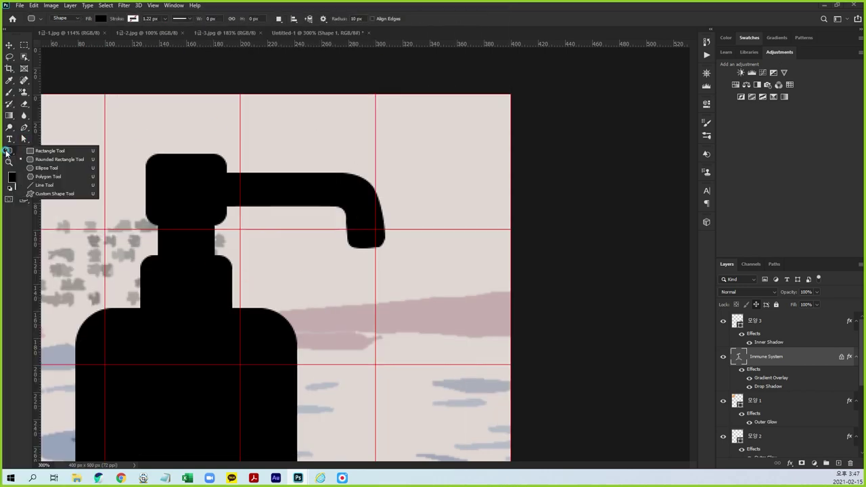
Draw an oval below the spout and center it under the tip.
{"action": "left_click", "coordinate": [51, 171]}
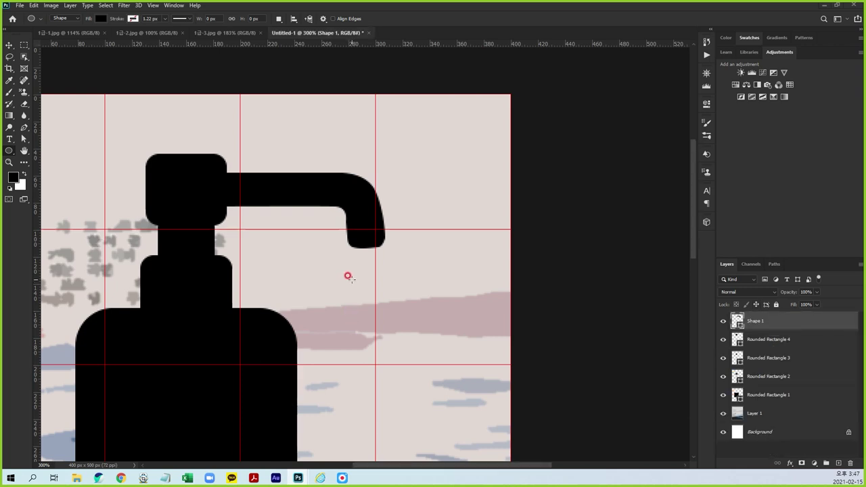
{"action": "left_click_drag", "start_coordinate": [353, 274], "coordinate": [403, 357]}
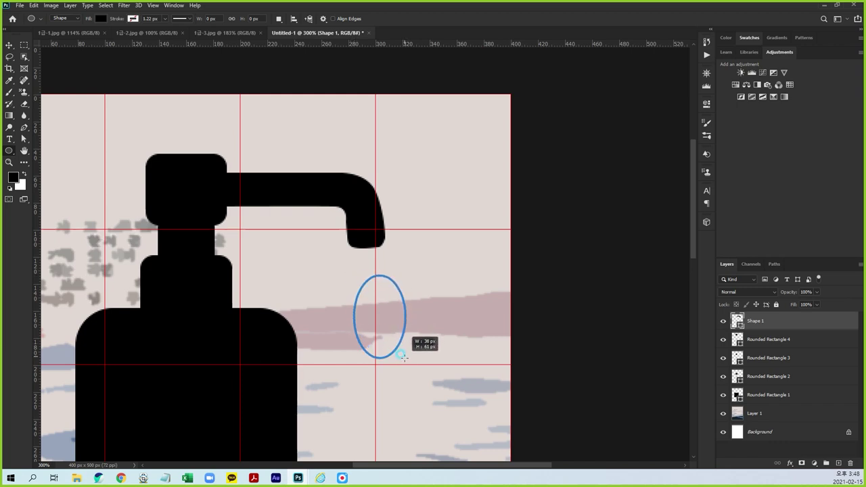
{"action": "left_click_drag", "start_coordinate": [403, 357], "coordinate": [408, 359]}
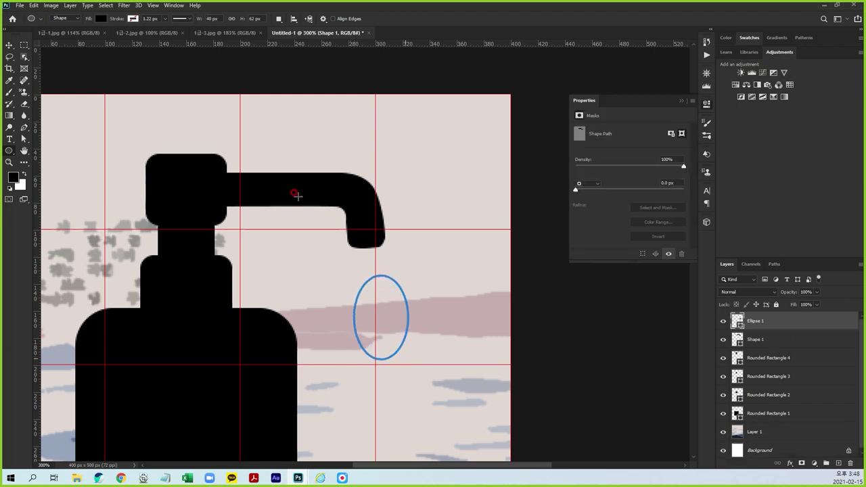
{"action": "left_click", "coordinate": [23, 138]}
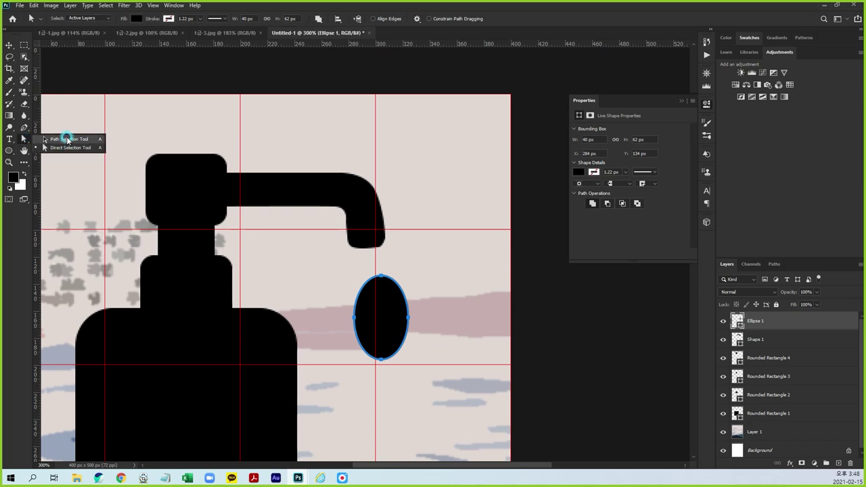
{"action": "left_click", "coordinate": [64, 140]}
{"action": "left_click_drag", "start_coordinate": [370, 308], "coordinate": [376, 310]}
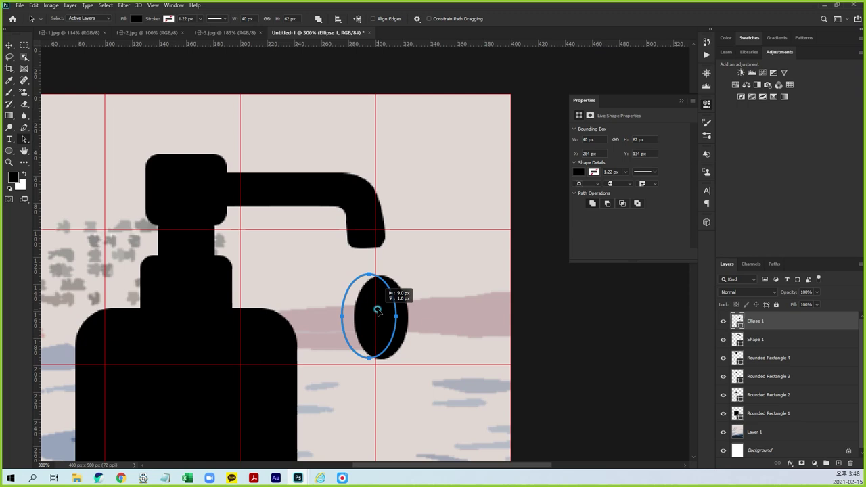
{"action": "left_click_drag", "start_coordinate": [377, 310], "coordinate": [377, 310]}
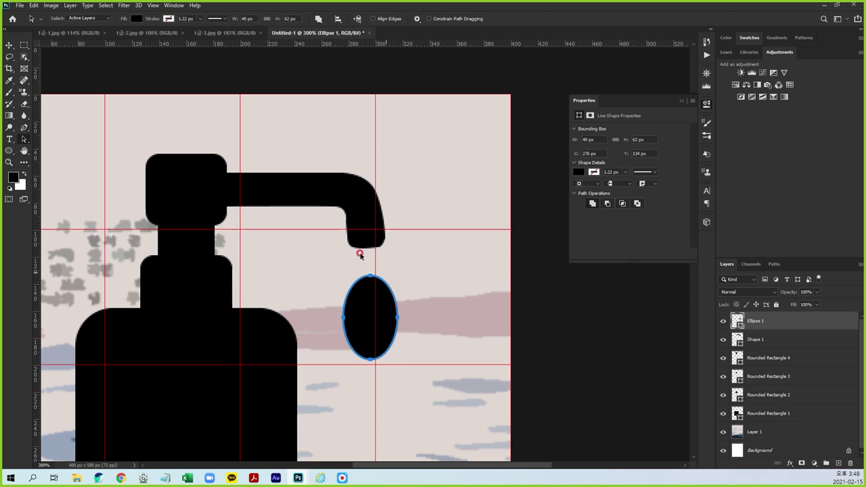
Pinch the oval's top anchor into a pointed droplet tip.
{"action": "left_click", "coordinate": [25, 139]}
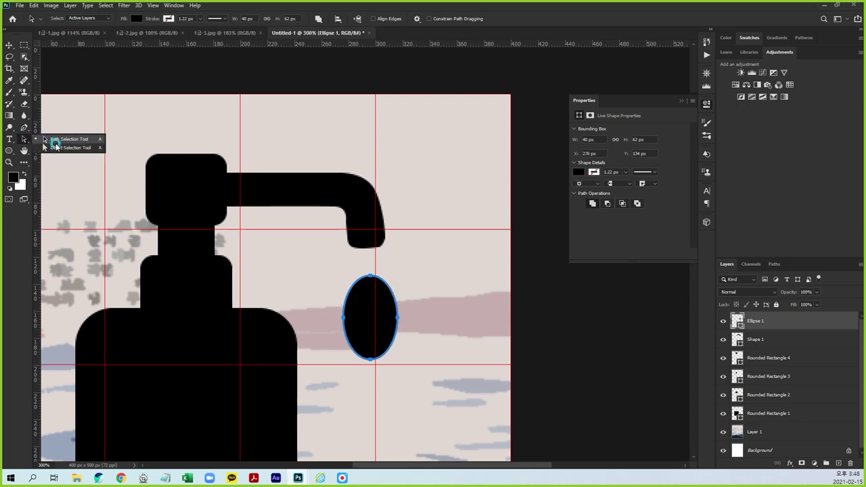
{"action": "left_click", "coordinate": [58, 150]}
{"action": "left_click", "coordinate": [385, 276]}
{"action": "left_click", "coordinate": [359, 275]}
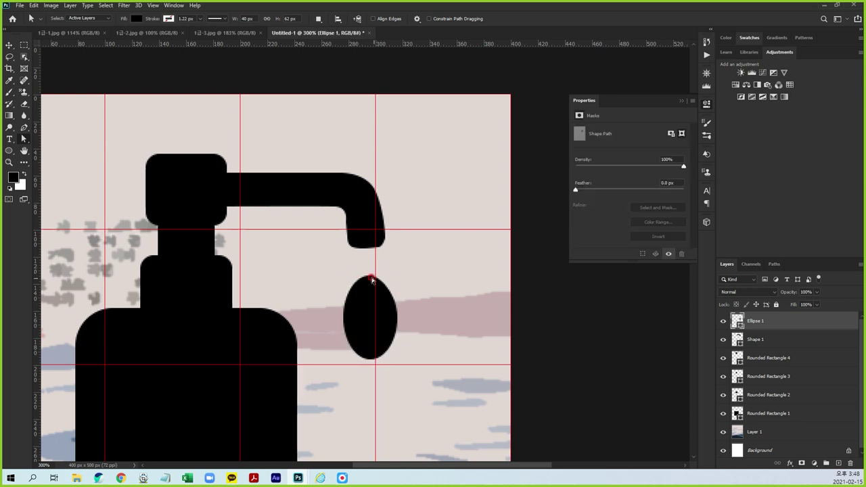
{"action": "left_click_drag", "start_coordinate": [299, 220], "coordinate": [446, 404]}
{"action": "left_click", "coordinate": [380, 174]}
{"action": "left_click", "coordinate": [368, 182]}
{"action": "left_click", "coordinate": [357, 175]}
{"action": "left_click_drag", "start_coordinate": [326, 174], "coordinate": [377, 173]}
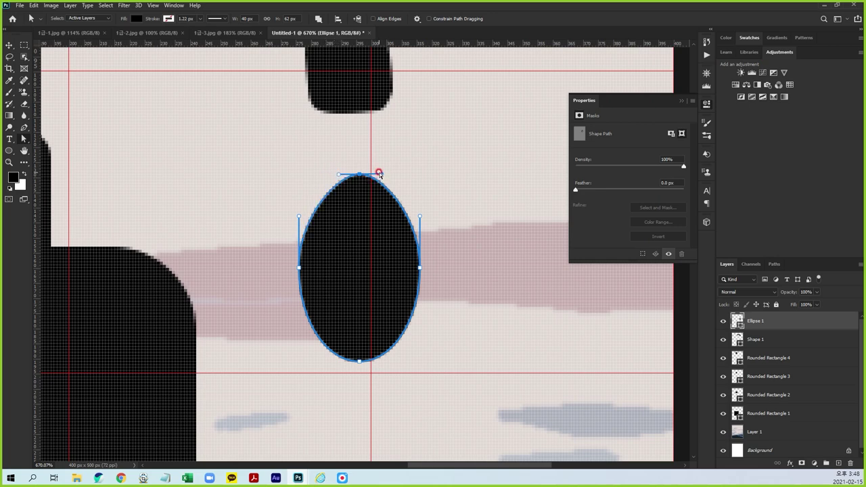
Pull the drop's lower side into a teardrop bulge and fit the poster on screen.
{"action": "mouse_move", "coordinate": [267, 288]}
{"action": "left_mouse_down"}
{"action": "mouse_move", "coordinate": [447, 254]}
{"action": "mouse_move", "coordinate": [421, 297]}
{"action": "left_mouse_up"}
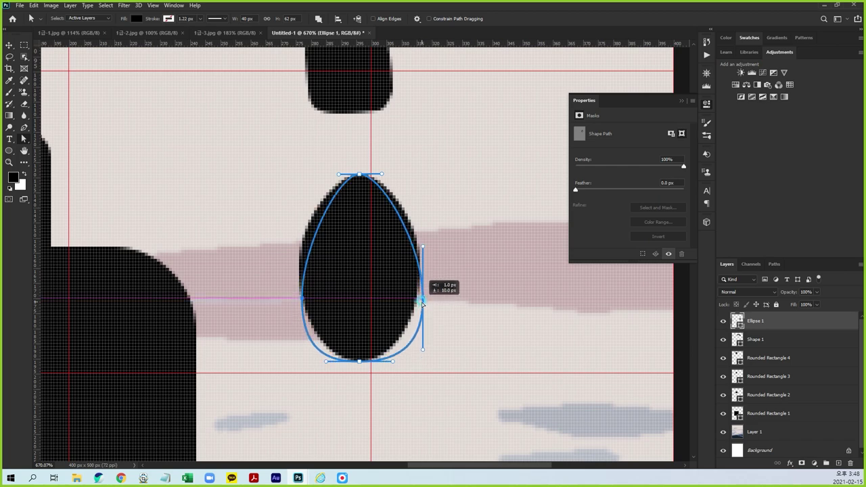
{"action": "left_click_drag", "start_coordinate": [281, 376], "coordinate": [485, 247]}
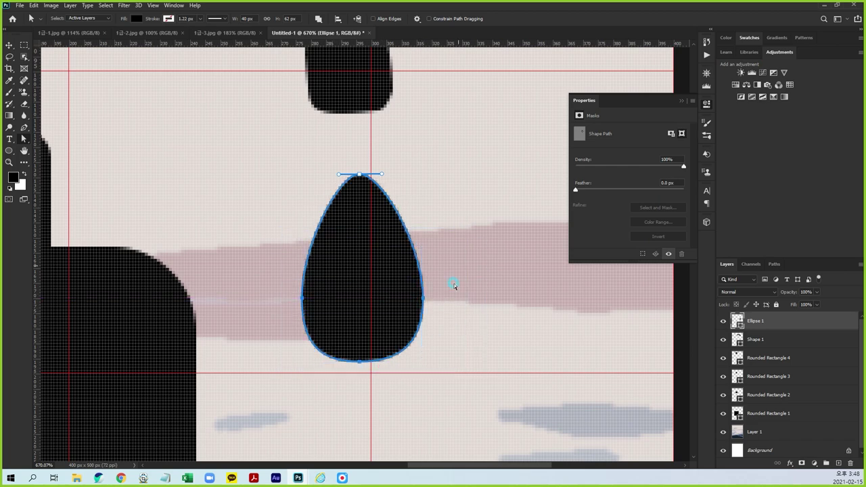
{"action": "left_click_drag", "start_coordinate": [421, 300], "coordinate": [426, 323]}
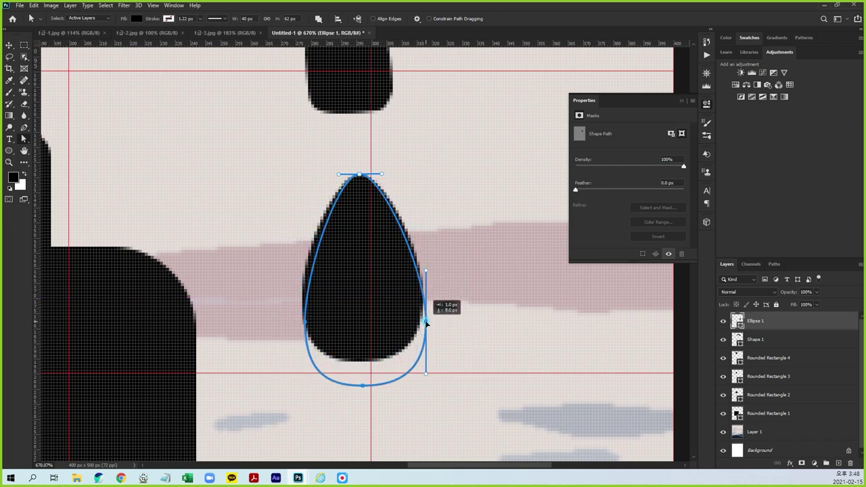
{"action": "left_click_drag", "start_coordinate": [426, 323], "coordinate": [426, 323]}
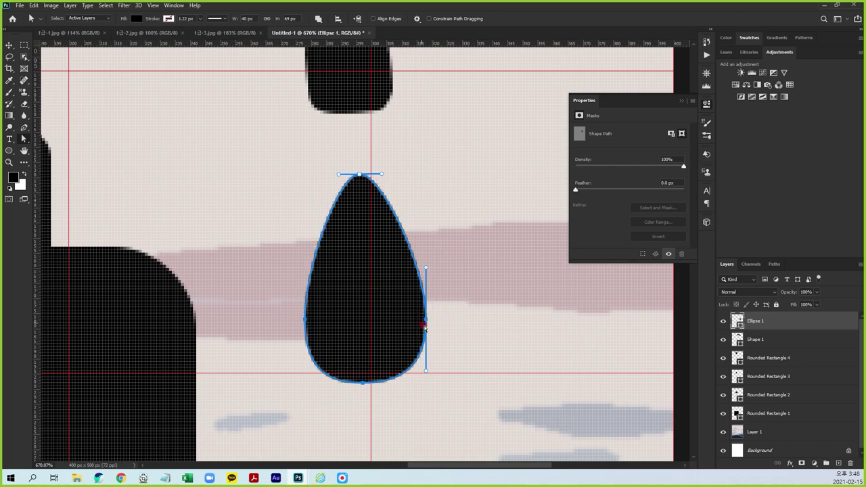
{"action": "left_click", "coordinate": [360, 174]}
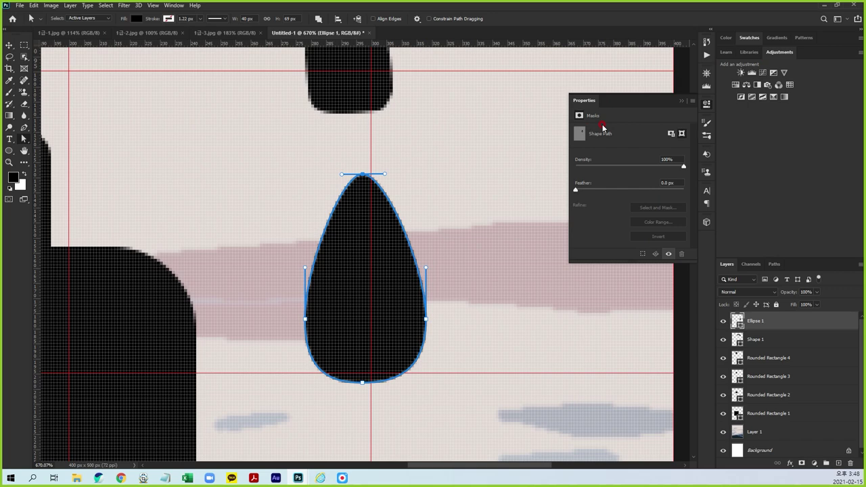
{"action": "left_click", "coordinate": [707, 105]}
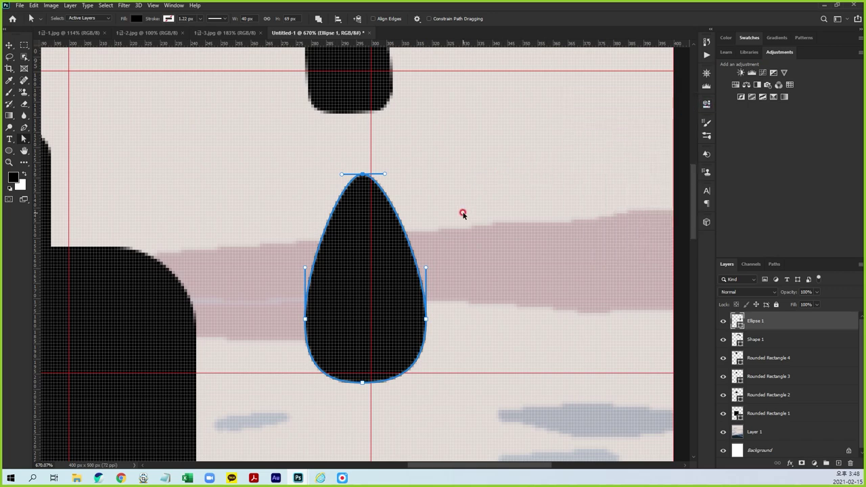
{"action": "key", "text": "ctrl+0"}
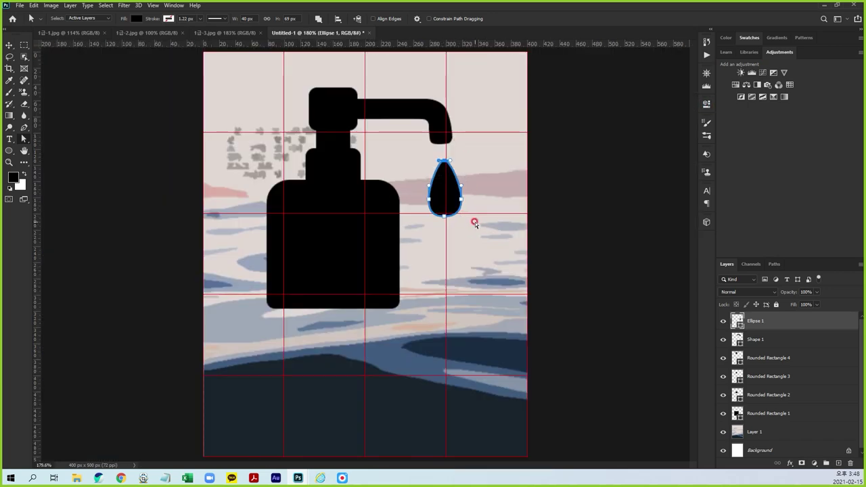
Try dragging the drop's bottom anchor, then undo the distortion.
{"action": "right_click", "coordinate": [24, 139]}
{"action": "left_click", "coordinate": [67, 148]}
{"action": "left_click_drag", "start_coordinate": [454, 197], "coordinate": [451, 205]}
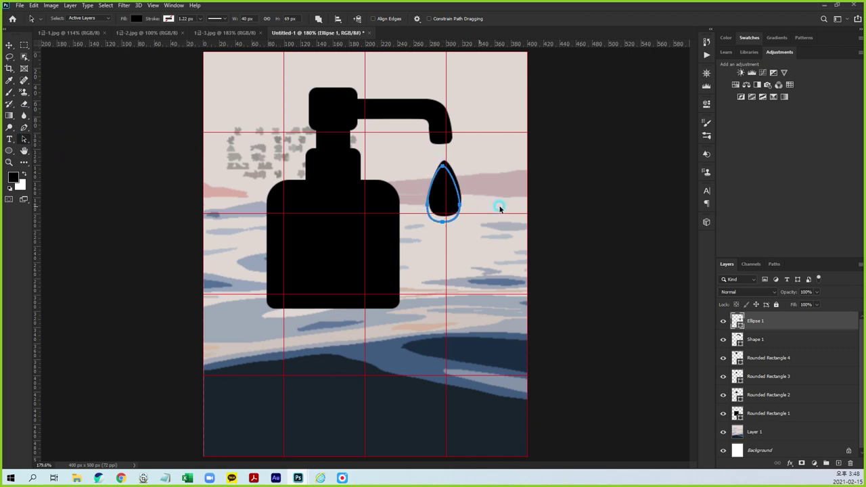
{"action": "key", "text": "ctrl+z"}
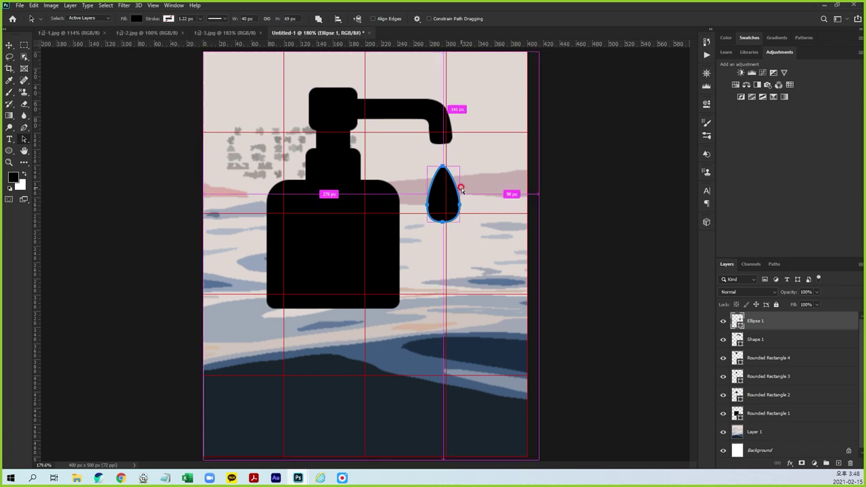
Scale the droplet up to 43 × 75 px with Free Transform.
{"action": "key", "text": "ctrl+t"}
{"action": "left_click_drag", "start_coordinate": [458, 221], "coordinate": [462, 227]}
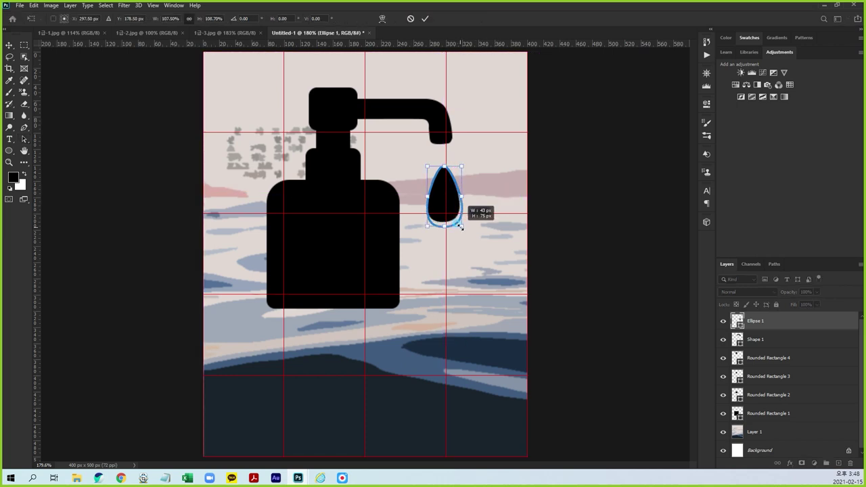
{"action": "key", "text": "Return"}
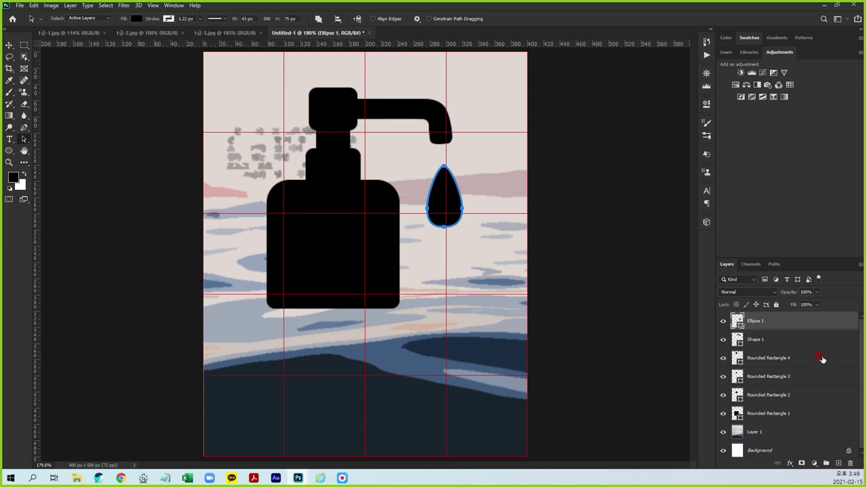
{"action": "left_click", "coordinate": [783, 420], "text": "shift"}
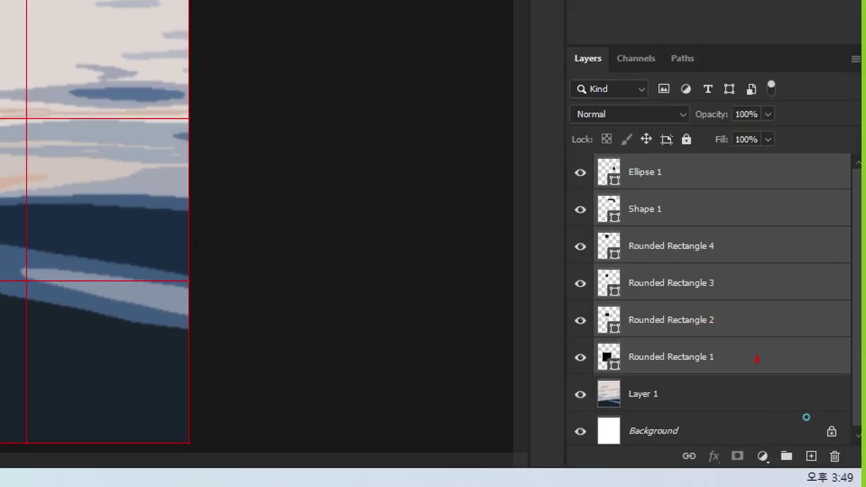
Merge the selected dispenser and drop shape layers into one layer.
{"action": "mouse_move", "coordinate": [757, 359]}
{"action": "left_mouse_down"}
{"action": "mouse_move", "coordinate": [535, 197]}
{"action": "mouse_move", "coordinate": [660, 112]}
{"action": "mouse_move", "coordinate": [761, 359]}
{"action": "mouse_move", "coordinate": [715, 397]}
{"action": "left_mouse_up"}
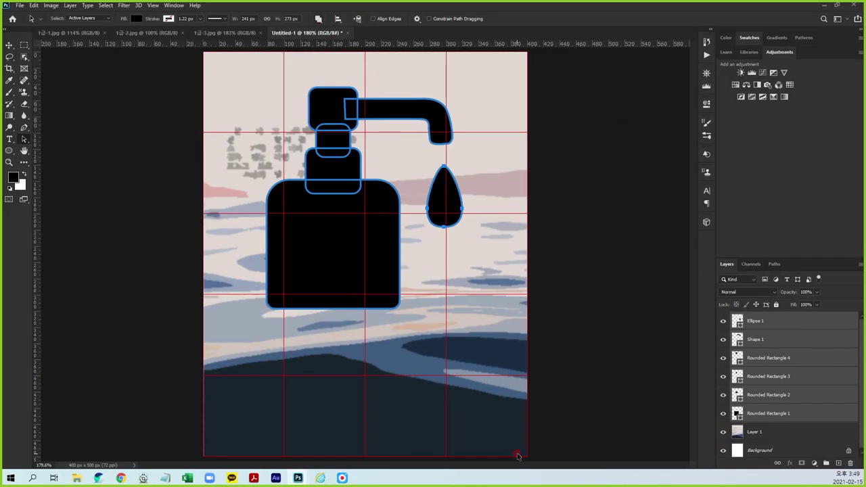
{"action": "key", "text": "ctrl"}
{"action": "key", "text": "ctrl+e"}
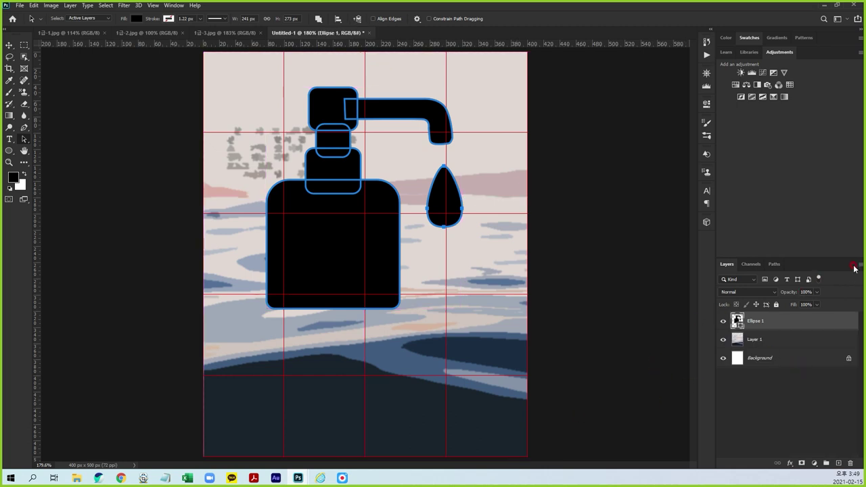
{"action": "key", "text": "ctrl+z"}
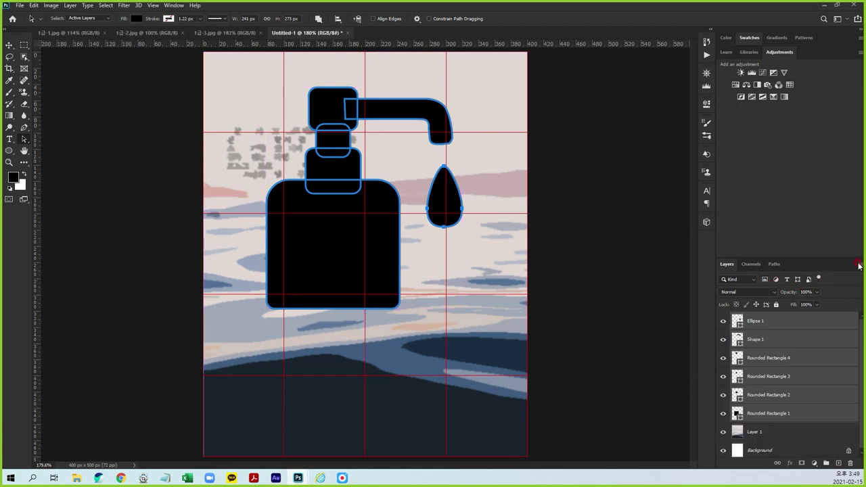
{"action": "left_click", "coordinate": [857, 264]}
{"action": "key", "text": "ctrl+e"}
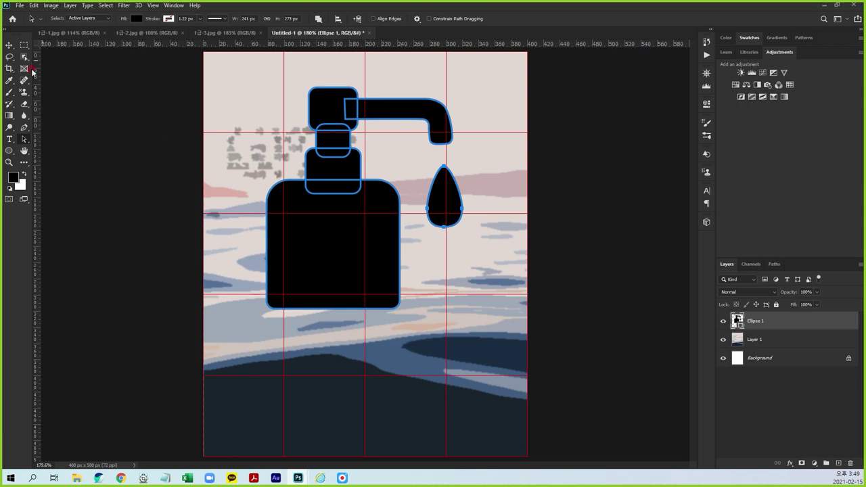
Select all paths and apply Merge Shape Components to unify the outline.
{"action": "right_click", "coordinate": [25, 140]}
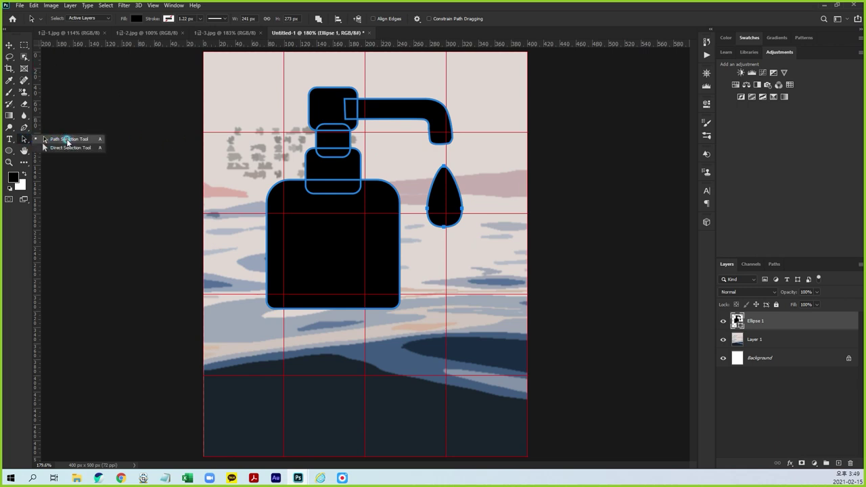
{"action": "left_click", "coordinate": [67, 140]}
{"action": "mouse_move", "coordinate": [224, 69]}
{"action": "left_mouse_down"}
{"action": "mouse_move", "coordinate": [487, 295]}
{"action": "mouse_move", "coordinate": [537, 304]}
{"action": "left_mouse_up"}
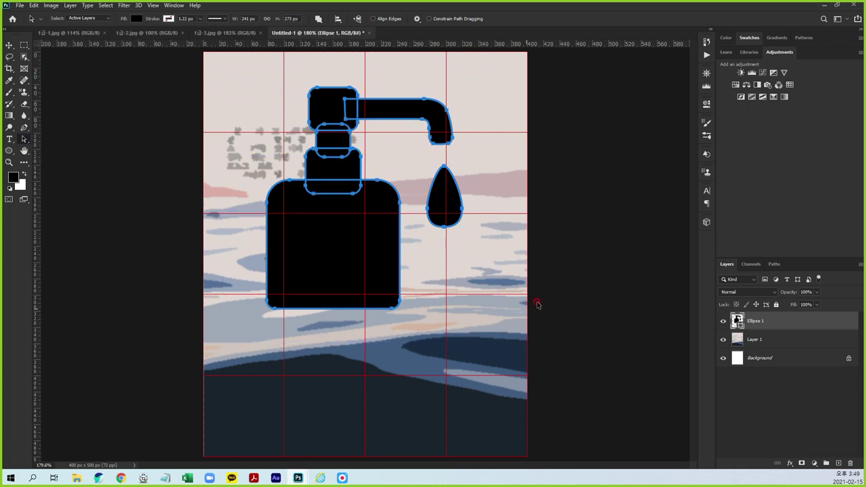
{"action": "left_click", "coordinate": [318, 19]}
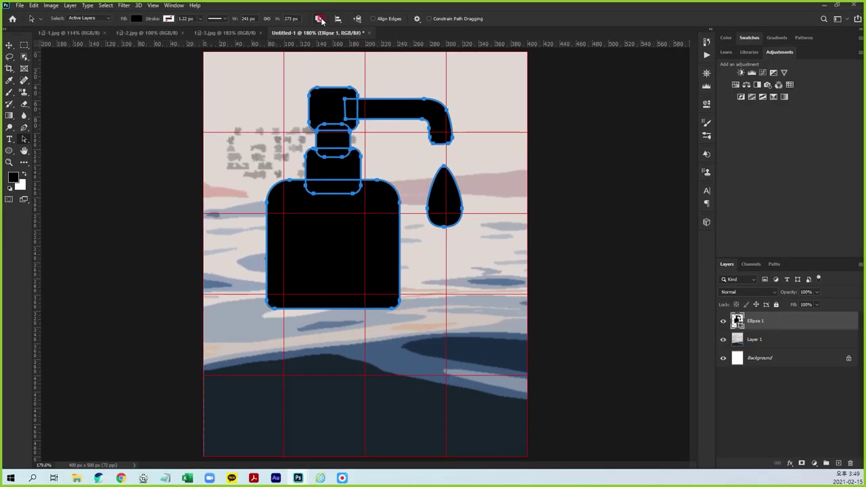
{"action": "left_click", "coordinate": [319, 19]}
{"action": "left_click", "coordinate": [332, 79]}
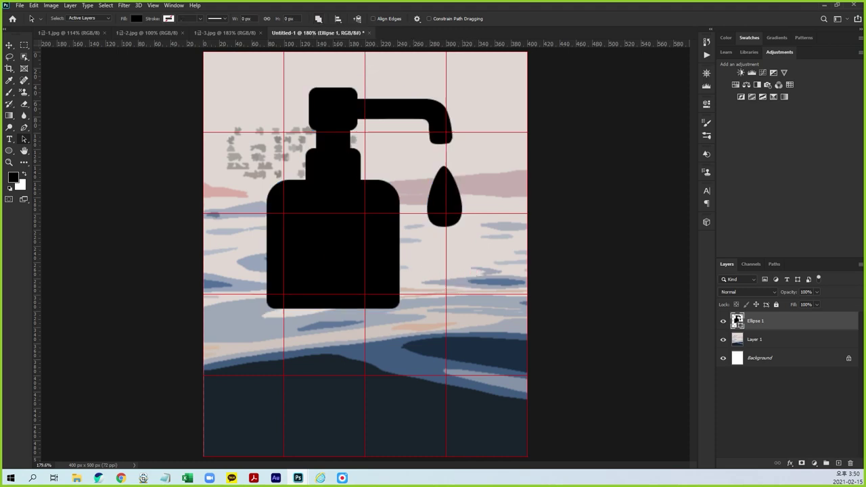
{"action": "left_click_drag", "start_coordinate": [386, 32], "coordinate": [434, 8]}
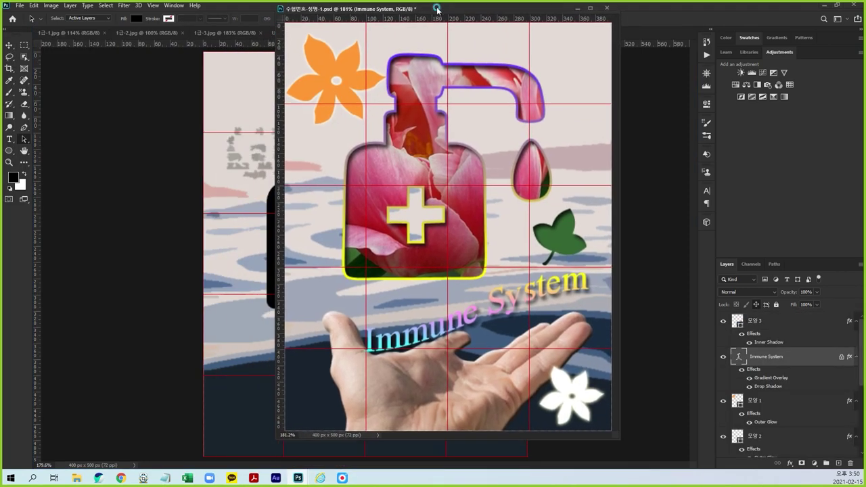
Draw a 74 × 23 px red-filled rectangle bar on the bottle body.
{"action": "left_click_drag", "start_coordinate": [425, 207], "coordinate": [408, 177]}
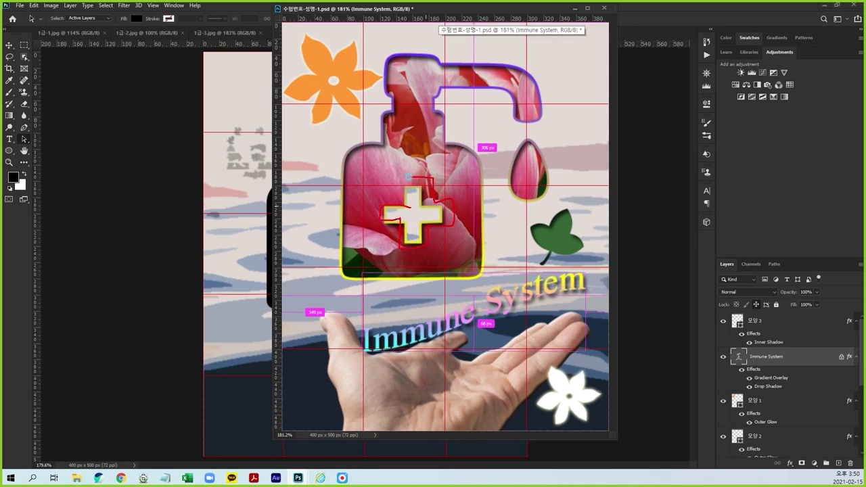
{"action": "mouse_move", "coordinate": [397, 8]}
{"action": "left_mouse_down"}
{"action": "mouse_move", "coordinate": [329, 21]}
{"action": "mouse_move", "coordinate": [318, 32]}
{"action": "left_mouse_up"}
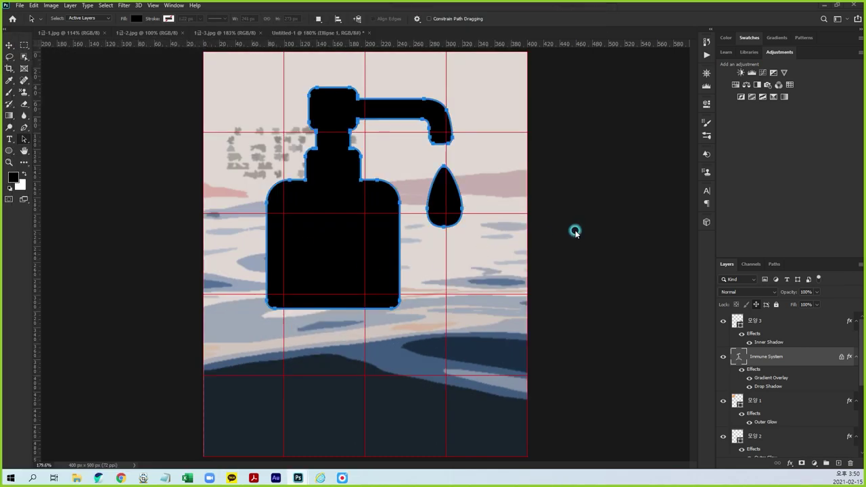
{"action": "left_click_drag", "start_coordinate": [10, 150], "coordinate": [47, 156]}
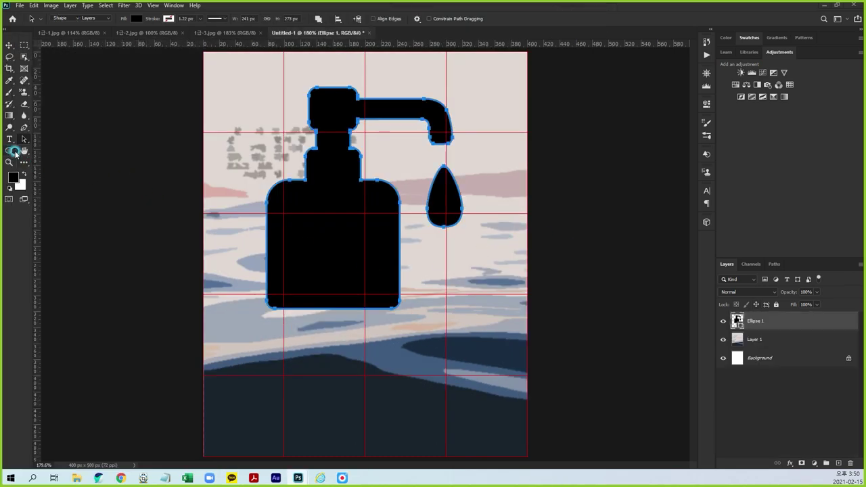
{"action": "left_click", "coordinate": [48, 154]}
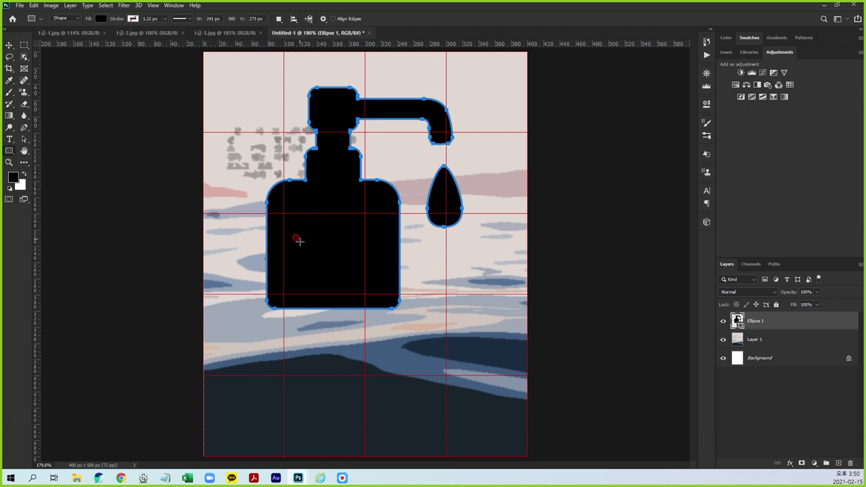
{"action": "left_click_drag", "start_coordinate": [305, 239], "coordinate": [357, 252]}
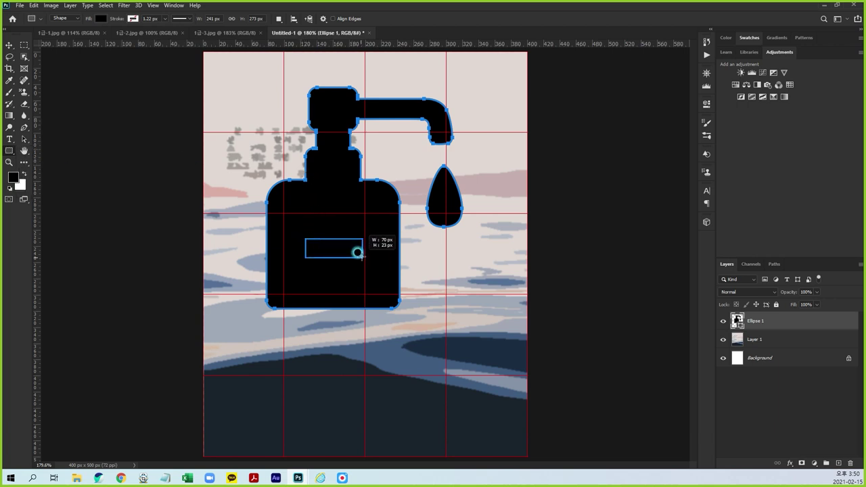
{"action": "left_click_drag", "start_coordinate": [357, 253], "coordinate": [366, 252]}
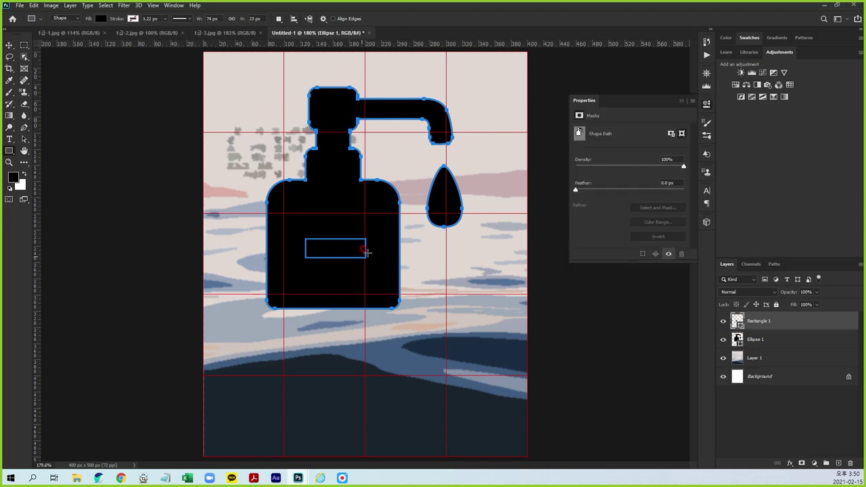
{"action": "left_click", "coordinate": [101, 20]}
{"action": "left_click", "coordinate": [124, 65]}
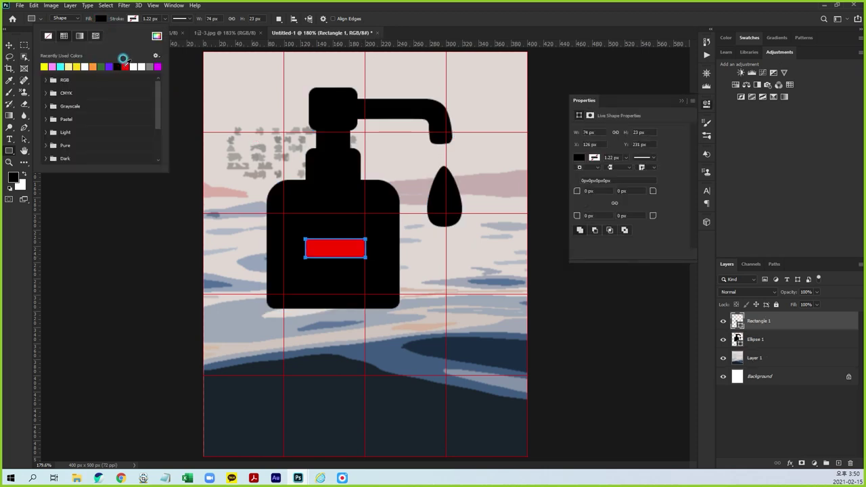
{"action": "left_click", "coordinate": [411, 23]}
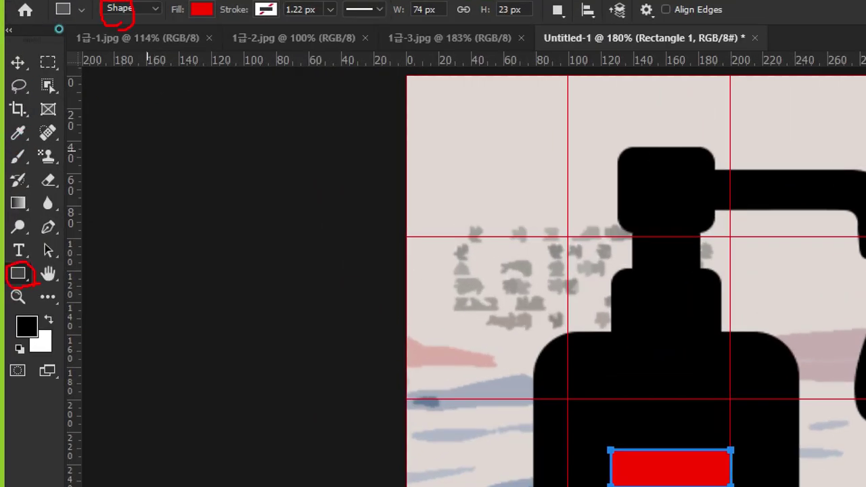
Duplicate the red bar and rotate the copy 90° into a cross, selecting both layers.
{"action": "left_click_drag", "start_coordinate": [196, 19], "coordinate": [203, 21]}
{"action": "left_click_drag", "start_coordinate": [258, 55], "coordinate": [287, 71]}
{"action": "left_click_drag", "start_coordinate": [259, 68], "coordinate": [274, 53]}
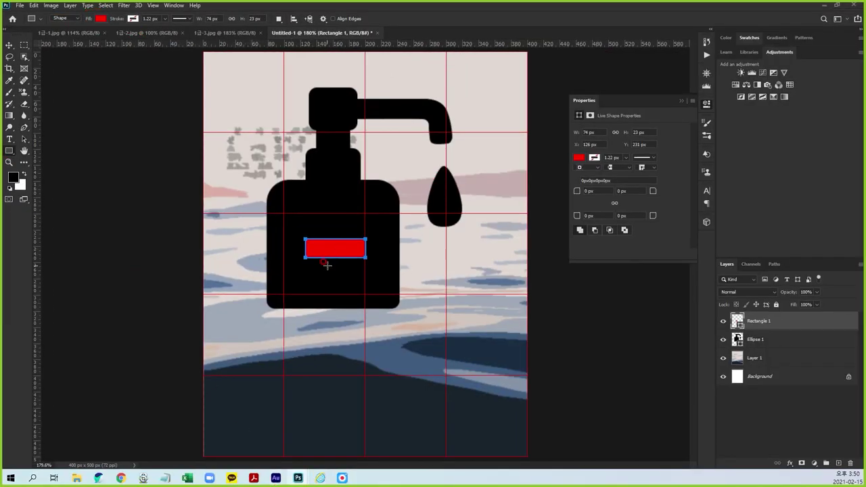
{"action": "key", "text": "ctrl+j"}
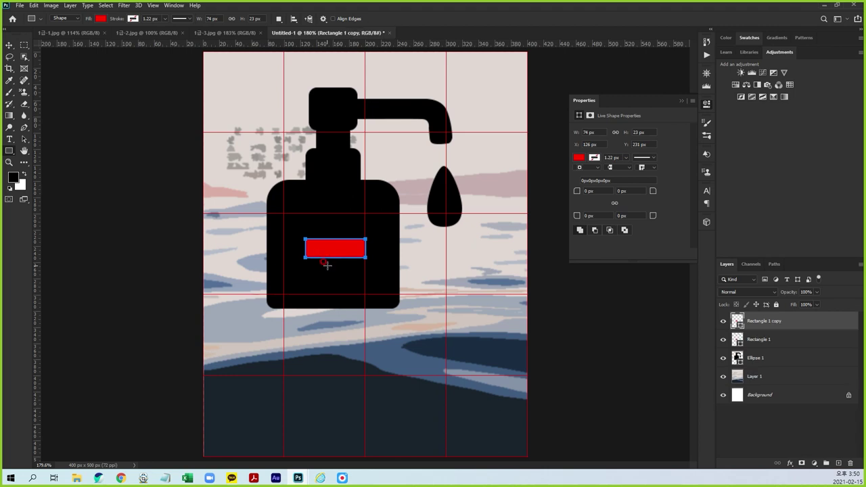
{"action": "key", "text": "ctrl+t"}
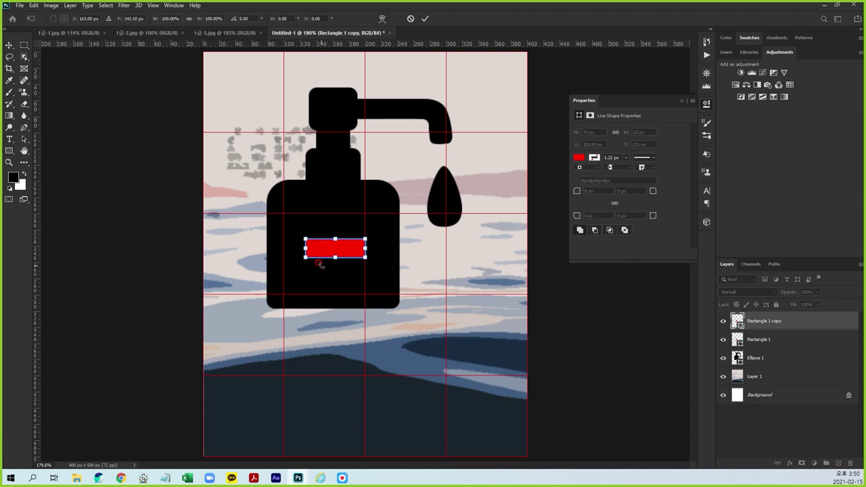
{"action": "mouse_move", "coordinate": [372, 261]}
{"action": "left_mouse_down"}
{"action": "mouse_move", "coordinate": [355, 213]}
{"action": "mouse_move", "coordinate": [340, 213]}
{"action": "left_mouse_up"}
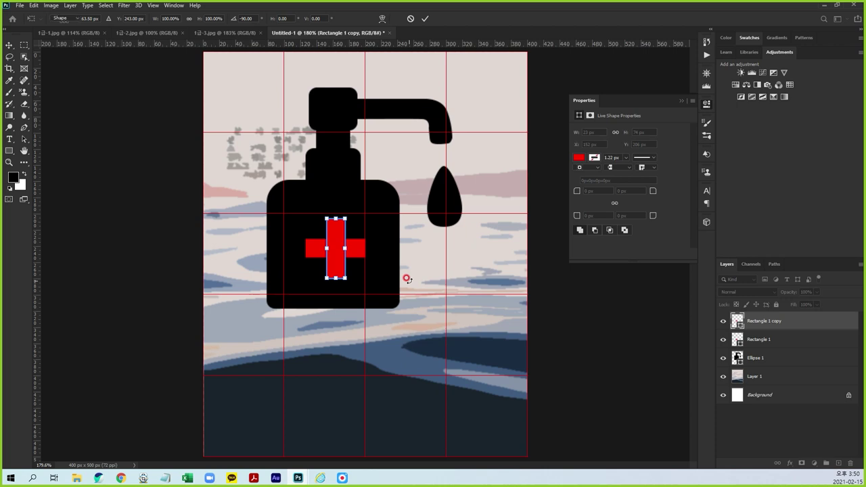
{"action": "key", "text": "Return"}
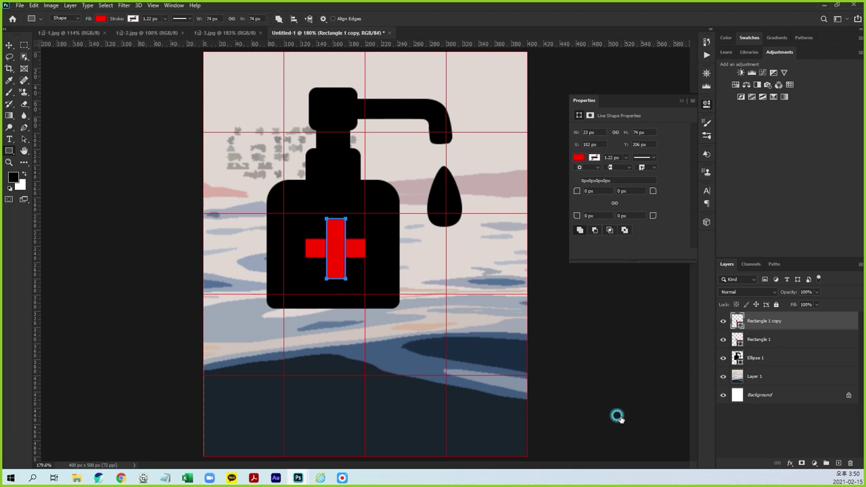
{"action": "left_click", "coordinate": [744, 341], "text": "shift"}
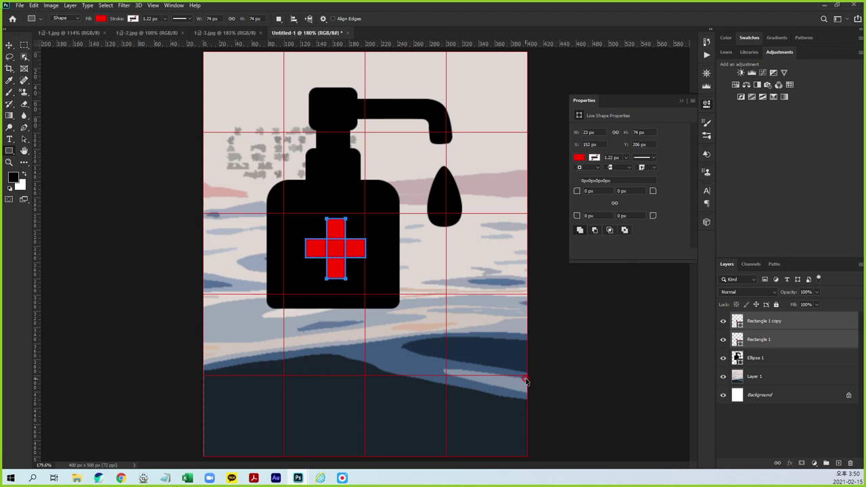
Merge the two red bars into one cross layer and nudge it into place.
{"action": "key", "text": "ctrl+e"}
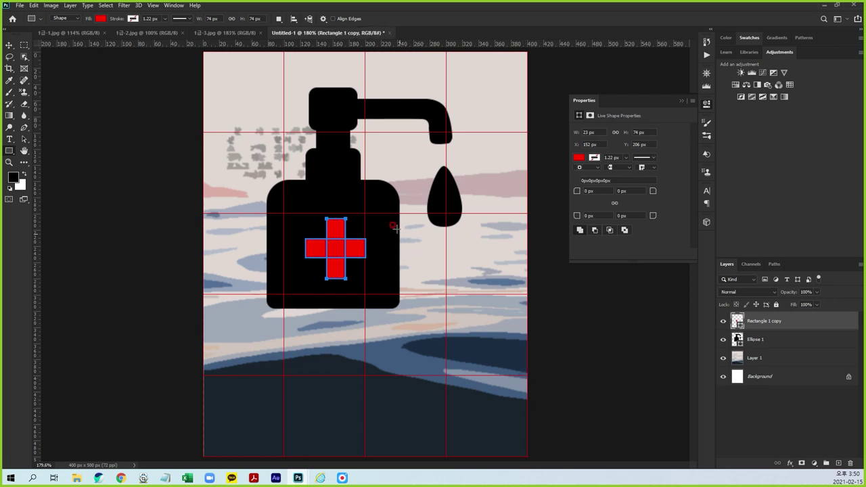
{"action": "left_click", "coordinate": [26, 142]}
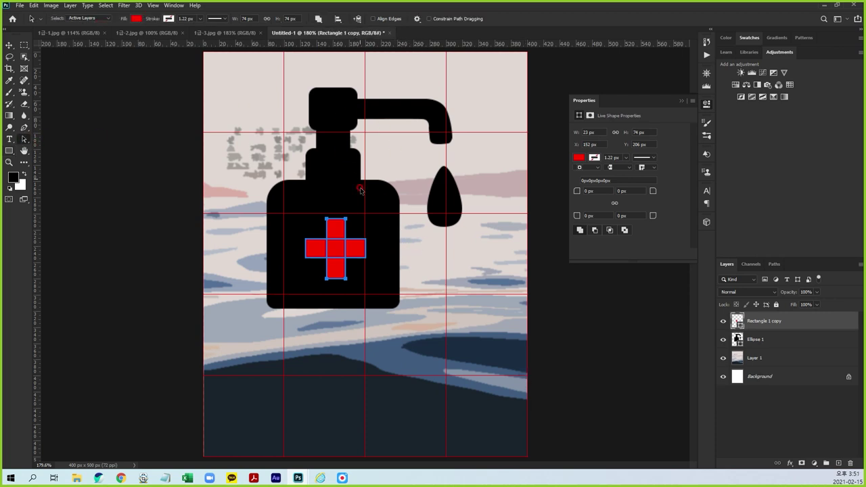
{"action": "left_click", "coordinate": [352, 247], "text": "shift"}
{"action": "left_click_drag", "start_coordinate": [347, 245], "coordinate": [334, 242]}
{"action": "left_click", "coordinate": [320, 19]}
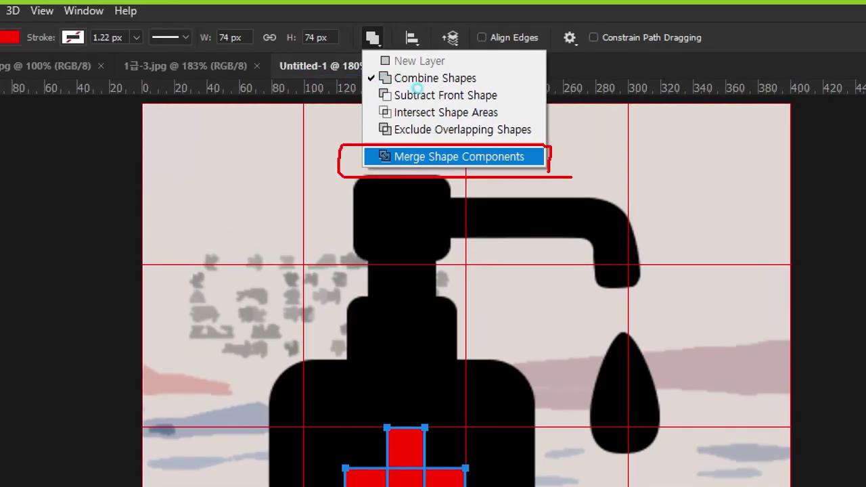
{"action": "left_click", "coordinate": [308, 55]}
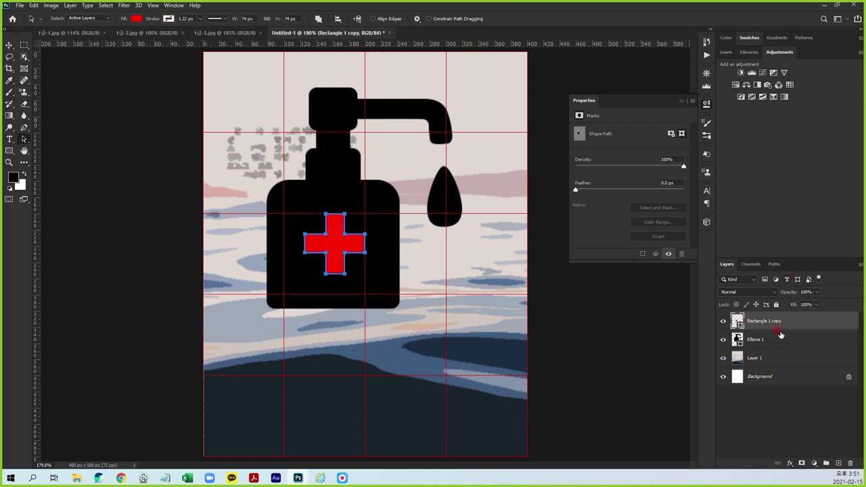
Merge the cross with the bottle and apply Exclude Overlapping Shapes to cut it out.
{"action": "left_click", "coordinate": [783, 335], "text": "shift"}
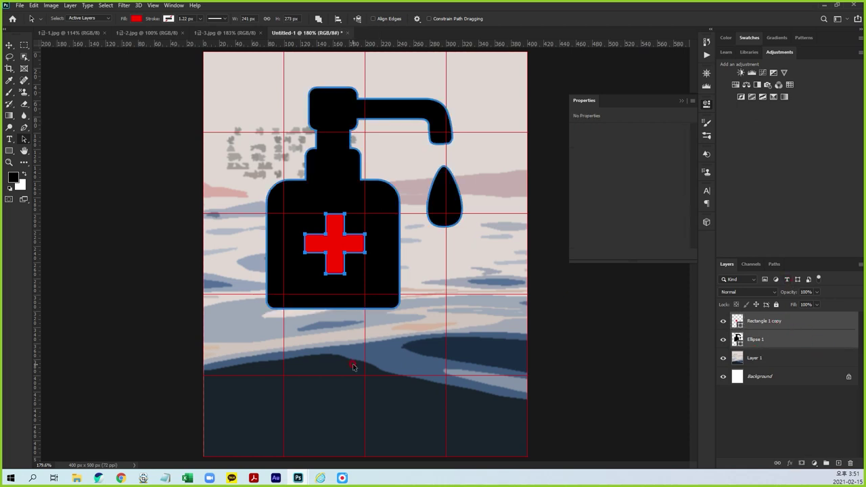
{"action": "key", "text": "ctrl+e"}
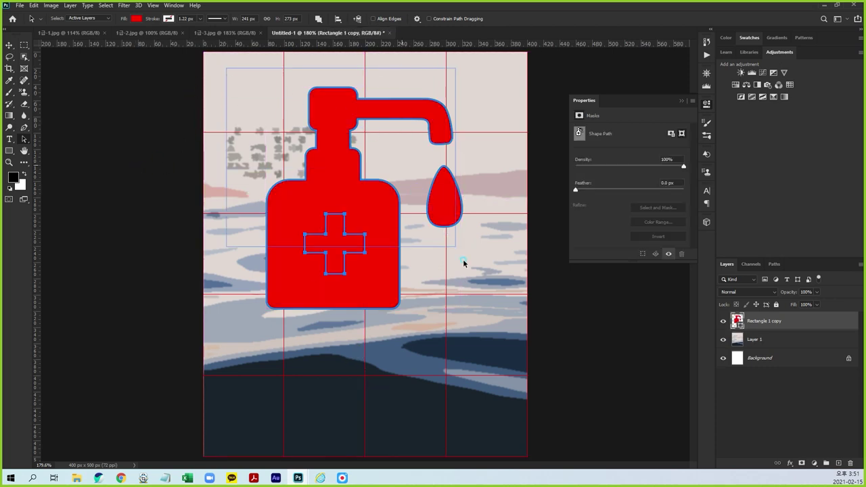
{"action": "left_click_drag", "start_coordinate": [226, 69], "coordinate": [504, 340]}
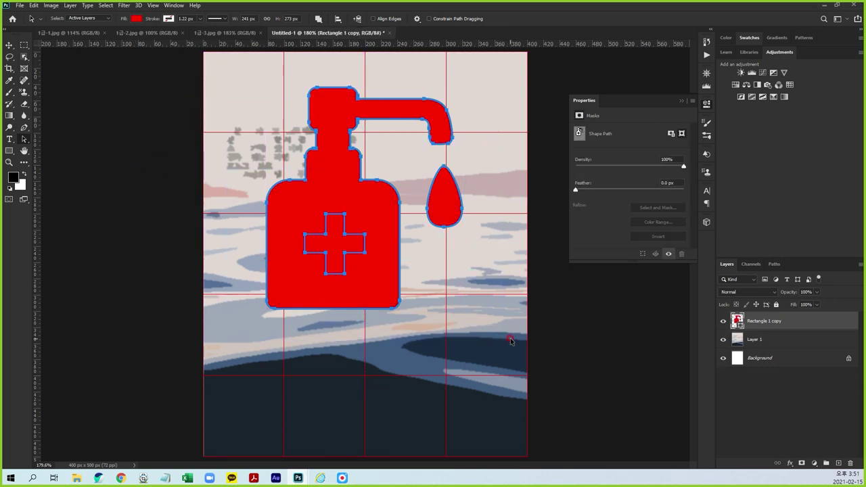
{"action": "left_click", "coordinate": [318, 18]}
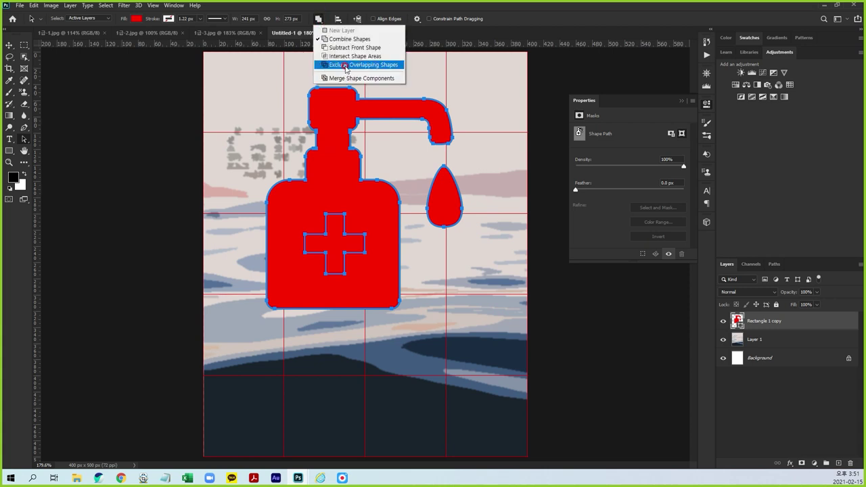
{"action": "left_click", "coordinate": [345, 65]}
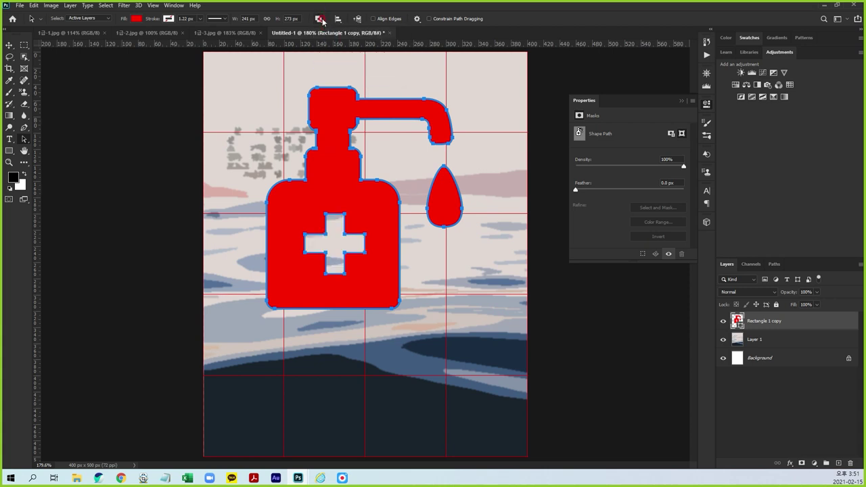
{"action": "left_click", "coordinate": [318, 18]}
Save the shape's work path in the Paths panel under the name '소독약'.
{"action": "left_click", "coordinate": [707, 104]}
{"action": "left_click", "coordinate": [774, 265]}
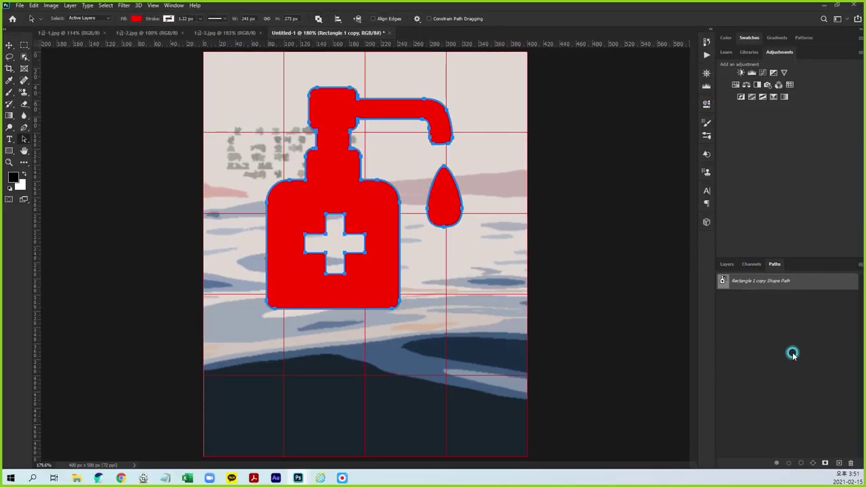
{"action": "double_click", "coordinate": [761, 283]}
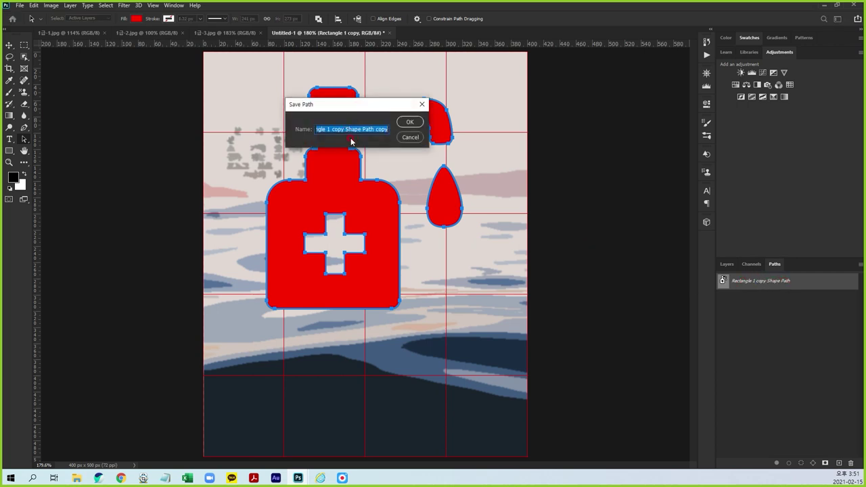
{"action": "type", "text": "the"}
{"action": "left_click", "coordinate": [410, 122]}
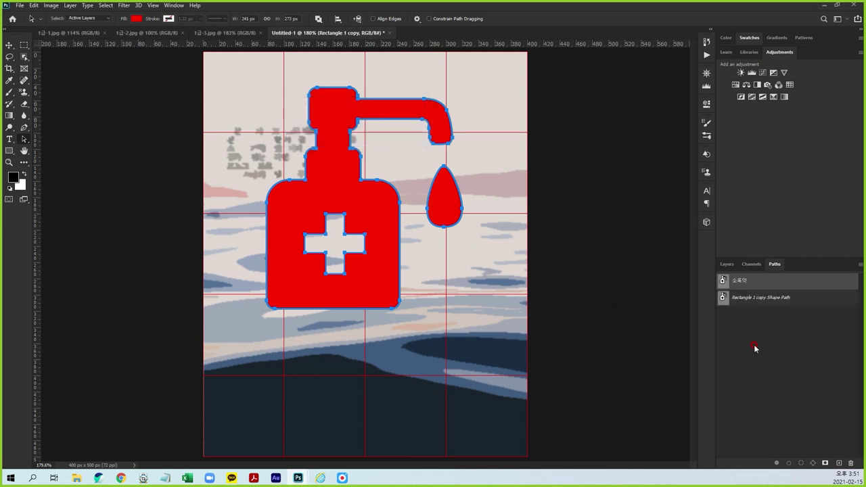
Hide the saved path outline and return to the Layers panel.
{"action": "left_click", "coordinate": [439, 272]}
{"action": "left_click_drag", "start_coordinate": [400, 284], "coordinate": [450, 293]}
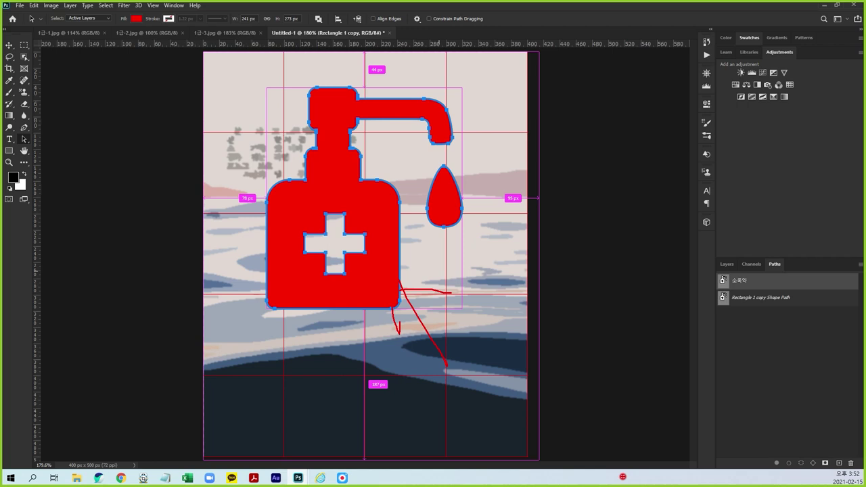
{"action": "key", "text": "Escape"}
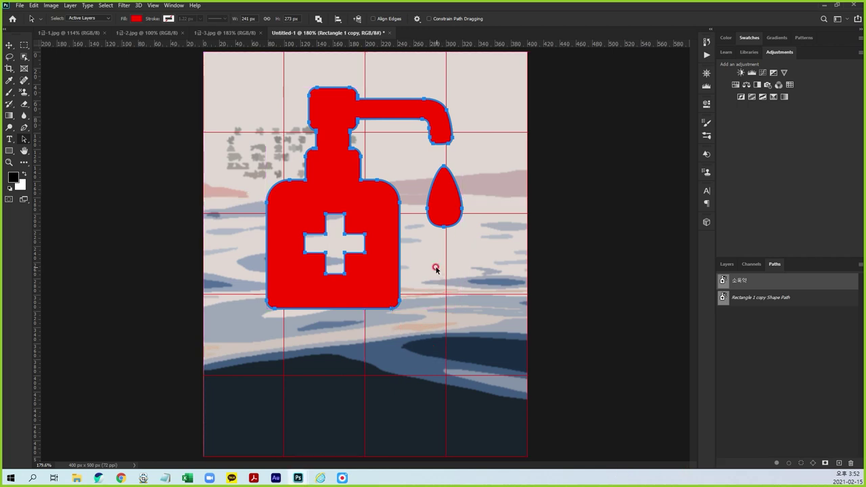
{"action": "left_click", "coordinate": [765, 319]}
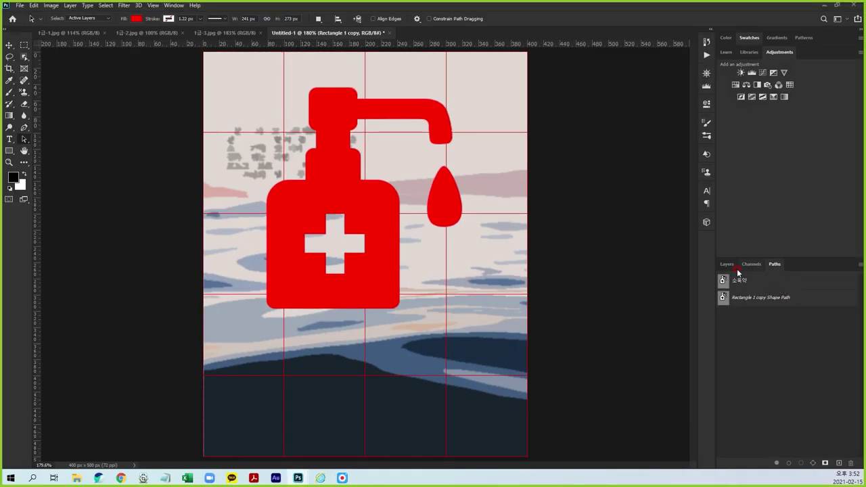
{"action": "left_click", "coordinate": [736, 268]}
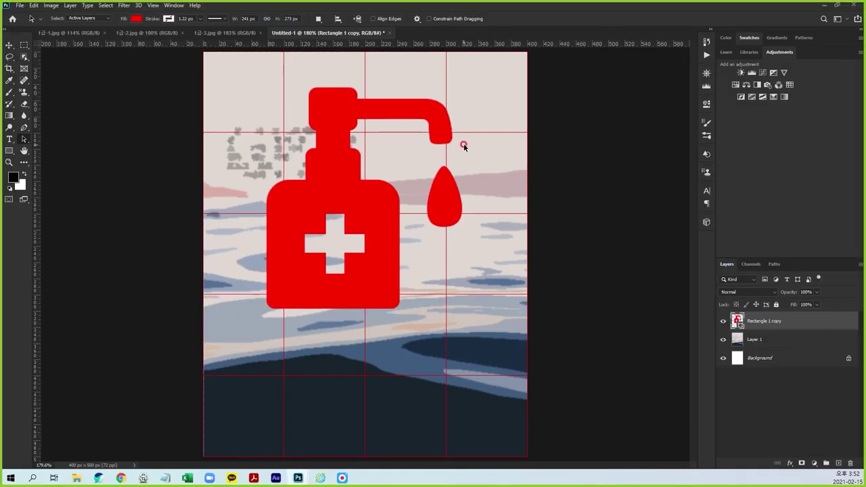
{"action": "left_click", "coordinate": [142, 32]}
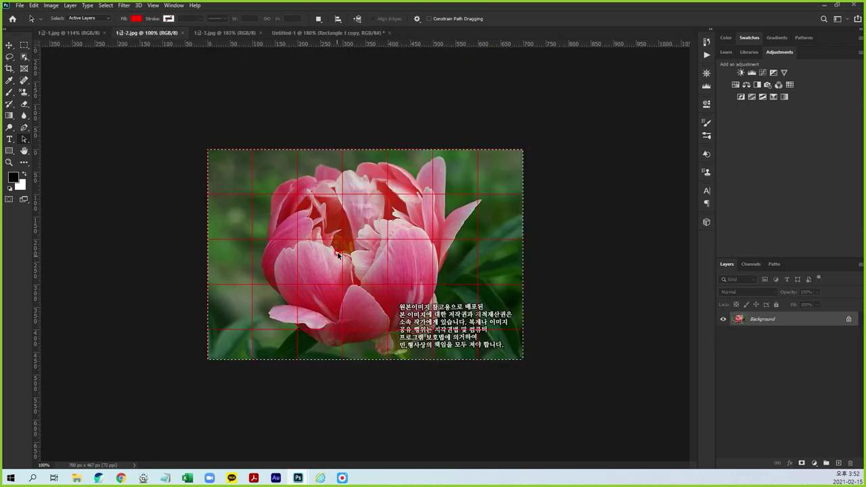
Paste the peony photo into the poster document as a new layer.
{"action": "left_click", "coordinate": [315, 33]}
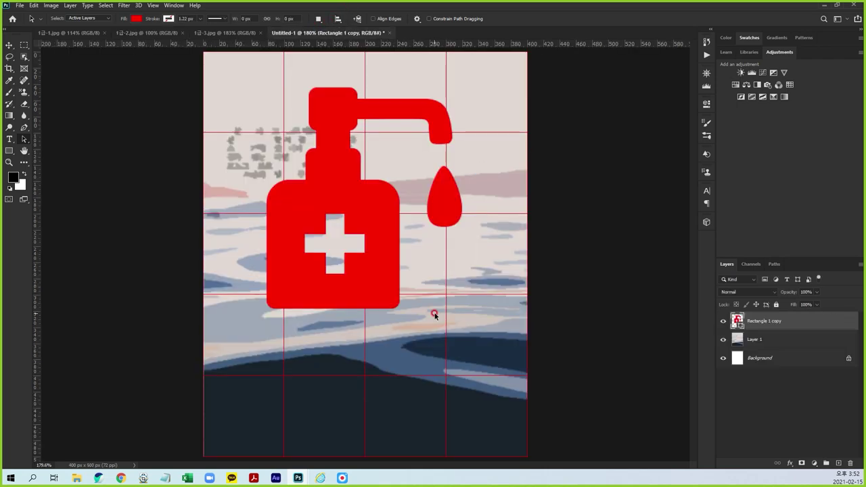
{"action": "key", "text": "ctrl"}
{"action": "key", "text": "ctrl+v"}
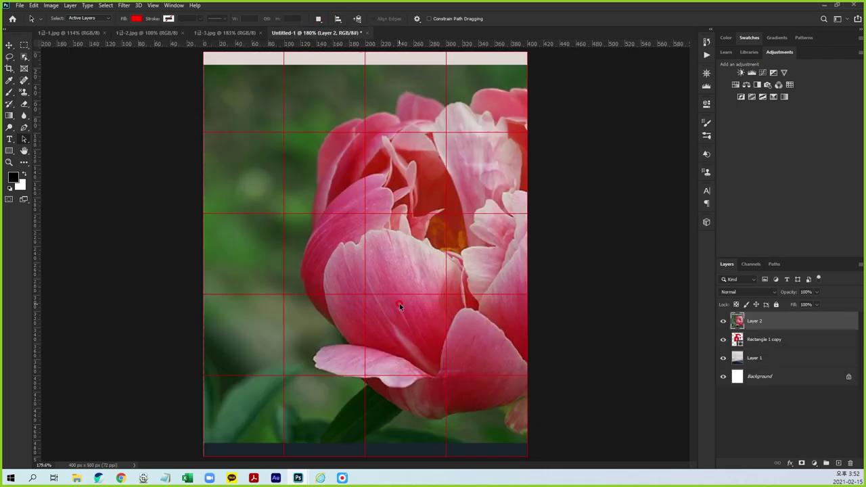
{"action": "left_click_drag", "start_coordinate": [398, 297], "coordinate": [399, 297]}
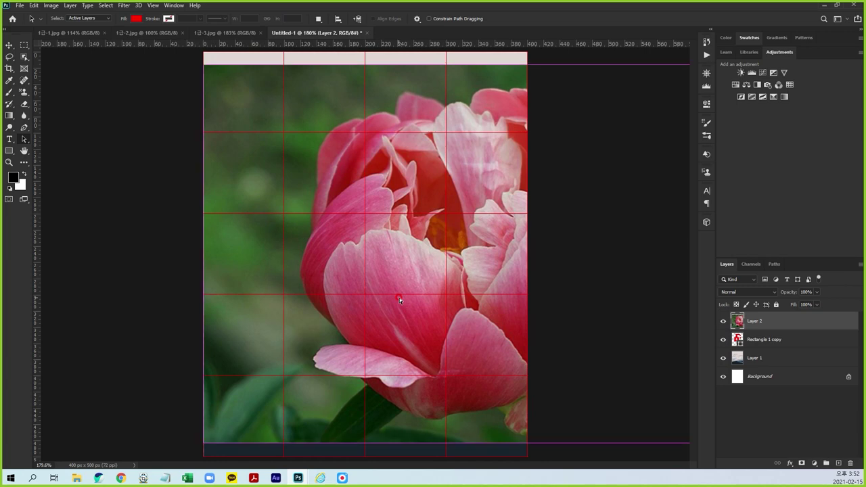
{"action": "key", "text": "ctrl+t"}
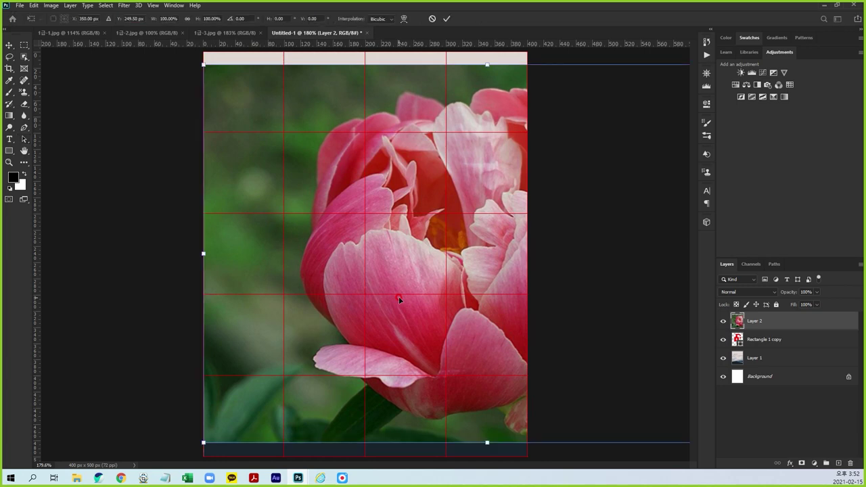
Scale and position the peony photo over the bottle and apply the transform.
{"action": "key", "text": "ctrl+minus"}
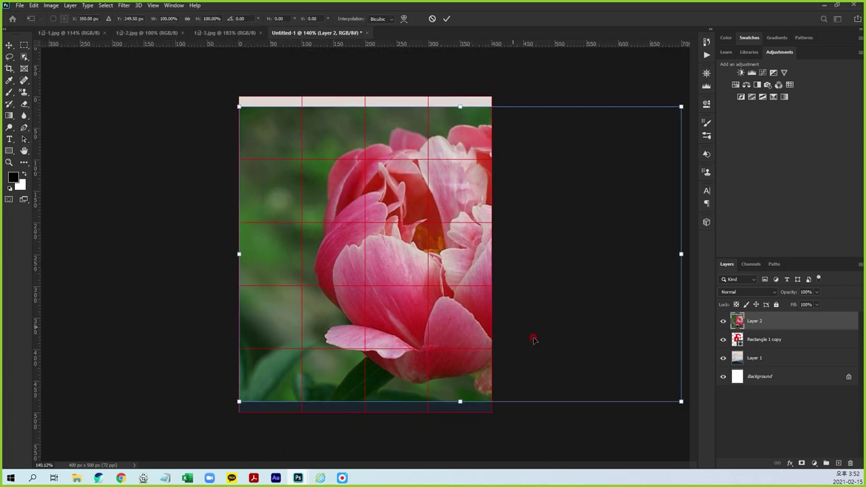
{"action": "mouse_move", "coordinate": [680, 401]}
{"action": "left_mouse_down"}
{"action": "mouse_move", "coordinate": [545, 335]}
{"action": "mouse_move", "coordinate": [452, 248]}
{"action": "left_mouse_up"}
{"action": "left_click_drag", "start_coordinate": [379, 197], "coordinate": [380, 254]}
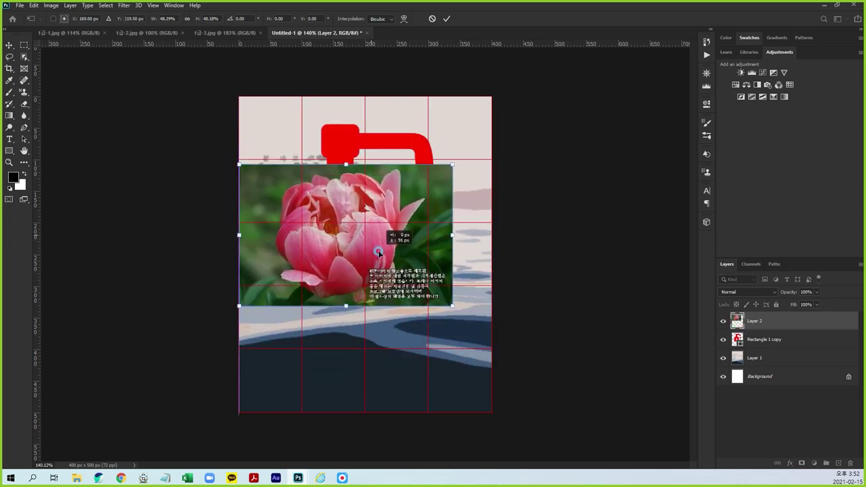
{"action": "mouse_move", "coordinate": [448, 160]}
{"action": "left_mouse_down"}
{"action": "mouse_move", "coordinate": [483, 112]}
{"action": "mouse_move", "coordinate": [521, 93]}
{"action": "left_mouse_up"}
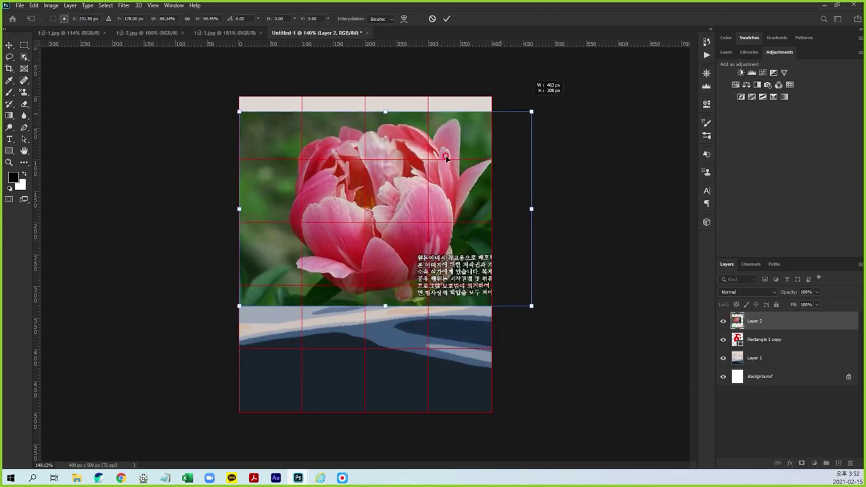
{"action": "left_click_drag", "start_coordinate": [406, 232], "coordinate": [371, 240]}
{"action": "key", "text": "Return"}
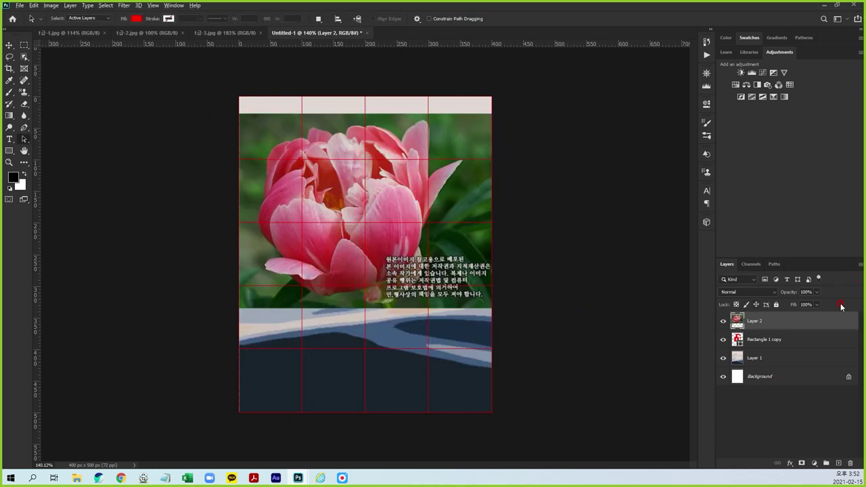
{"action": "left_click_drag", "start_coordinate": [785, 322], "coordinate": [780, 326]}
Clip the tulip photo to the dispenser shape and reposition it inside.
{"action": "left_click", "coordinate": [780, 326], "text": "alt"}
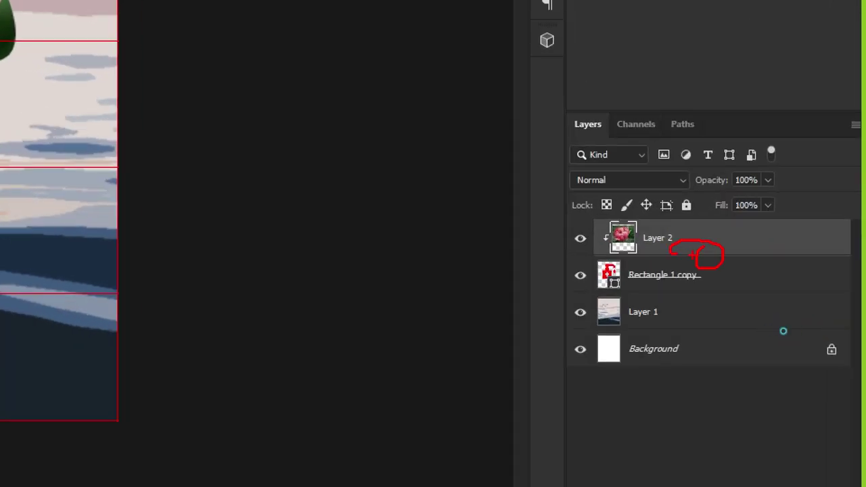
{"action": "left_click_drag", "start_coordinate": [705, 245], "coordinate": [695, 353]}
{"action": "mouse_move", "coordinate": [690, 394]}
{"action": "left_mouse_down"}
{"action": "mouse_move", "coordinate": [691, 424]}
{"action": "mouse_move", "coordinate": [704, 406]}
{"action": "mouse_move", "coordinate": [734, 411]}
{"action": "left_mouse_up"}
{"action": "mouse_move", "coordinate": [726, 404]}
{"action": "left_mouse_down"}
{"action": "mouse_move", "coordinate": [778, 399]}
{"action": "mouse_move", "coordinate": [754, 429]}
{"action": "left_mouse_up"}
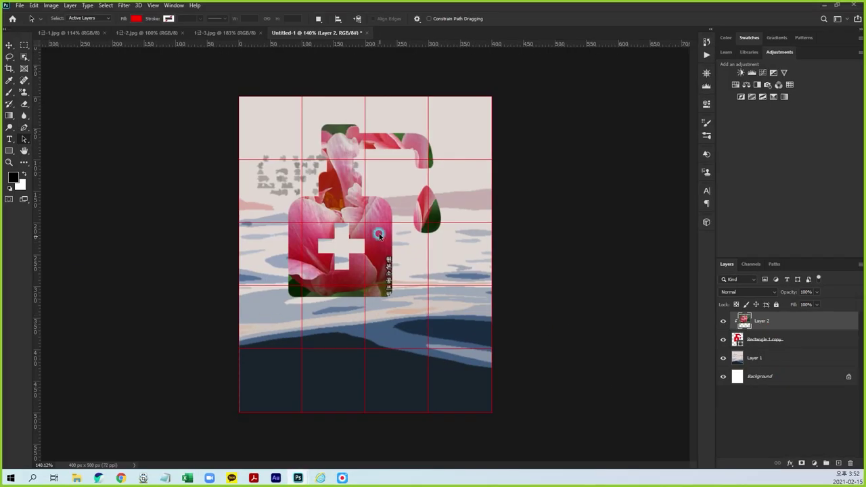
{"action": "left_click", "coordinate": [8, 44]}
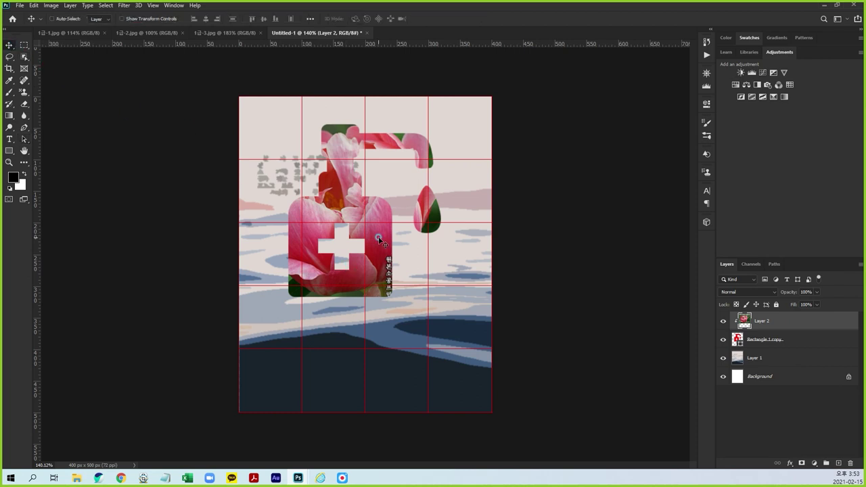
{"action": "left_click_drag", "start_coordinate": [362, 268], "coordinate": [377, 248]}
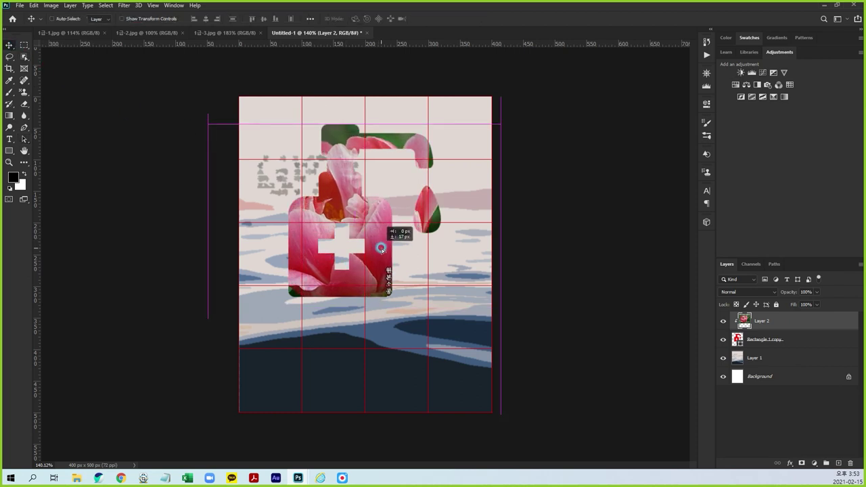
{"action": "left_click_drag", "start_coordinate": [377, 249], "coordinate": [377, 249]}
Enlarge the tulip photo to about 103.5% and nudge it slightly upward.
{"action": "key", "text": "ctrl+t"}
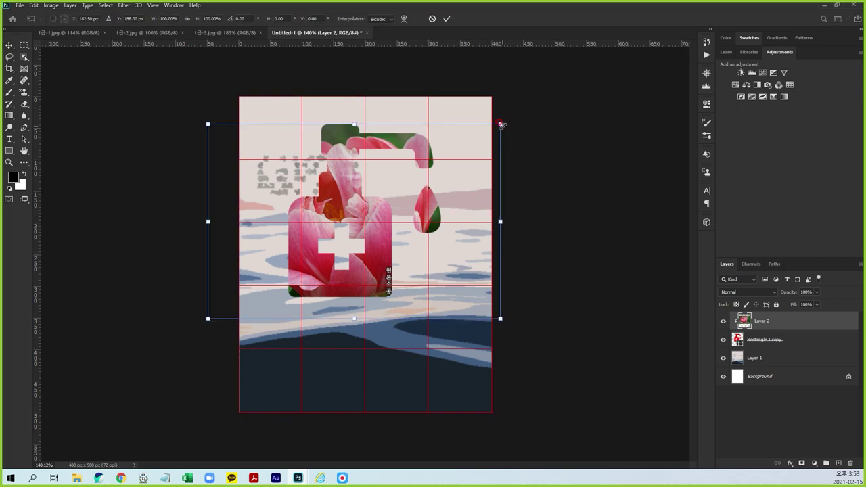
{"action": "left_click_drag", "start_coordinate": [500, 124], "coordinate": [510, 117]}
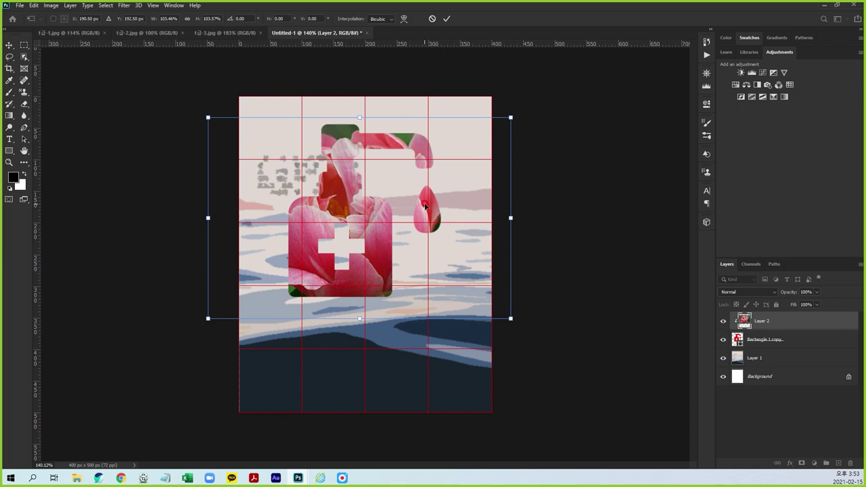
{"action": "key", "text": "Return"}
{"action": "left_click_drag", "start_coordinate": [345, 211], "coordinate": [345, 197]}
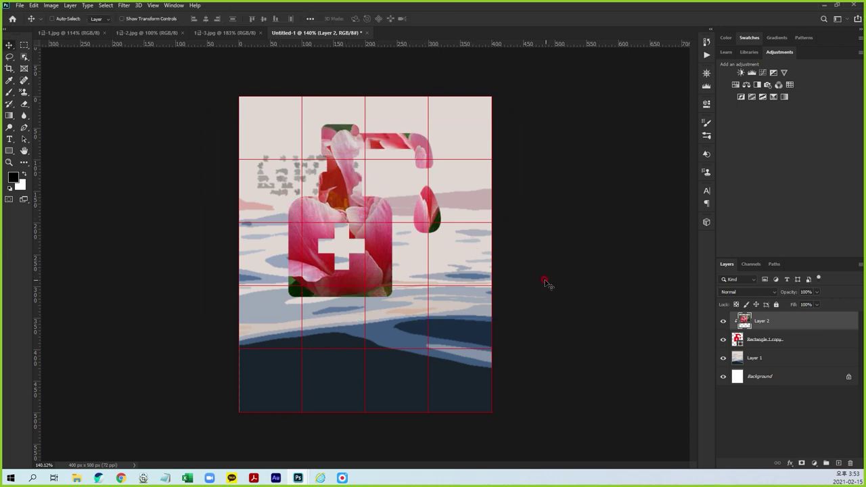
{"action": "key", "text": "alt+Tab"}
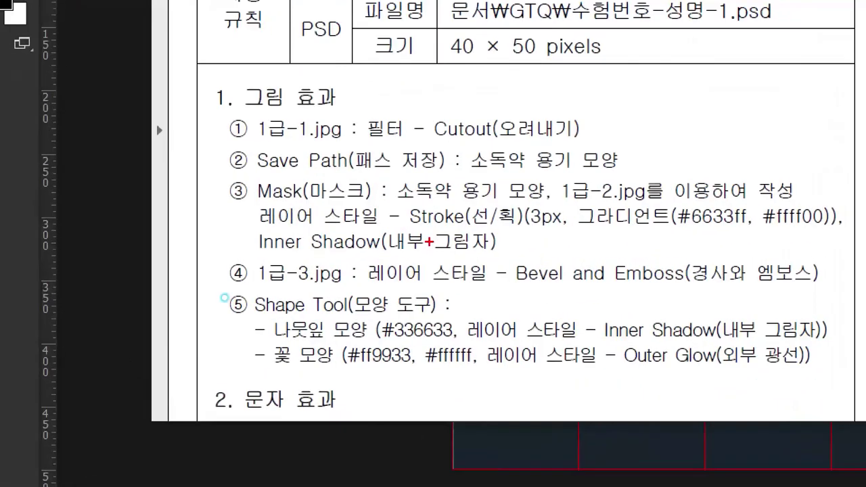
{"action": "left_click_drag", "start_coordinate": [171, 251], "coordinate": [237, 251]}
{"action": "left_click_drag", "start_coordinate": [295, 245], "coordinate": [263, 247]}
{"action": "mouse_move", "coordinate": [408, 217]}
{"action": "left_mouse_down"}
{"action": "mouse_move", "coordinate": [481, 210]}
{"action": "mouse_move", "coordinate": [795, 229]}
{"action": "left_mouse_up"}
{"action": "left_click_drag", "start_coordinate": [260, 253], "coordinate": [377, 253]}
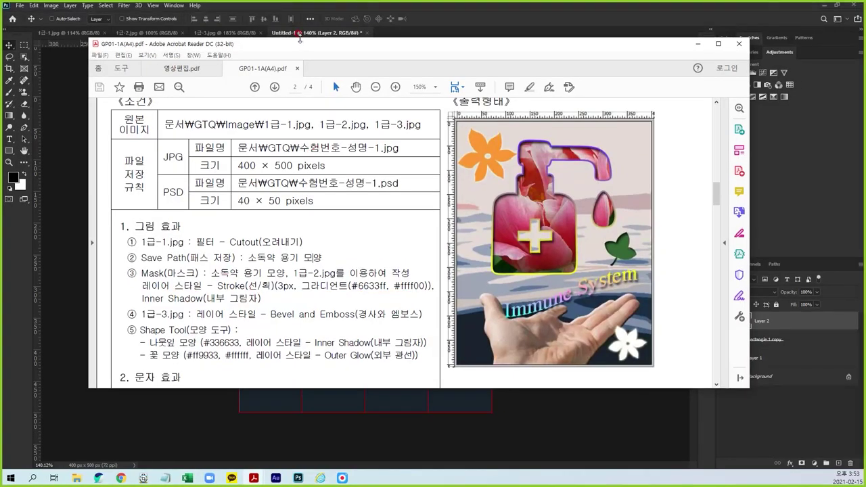
{"action": "left_click", "coordinate": [298, 33]}
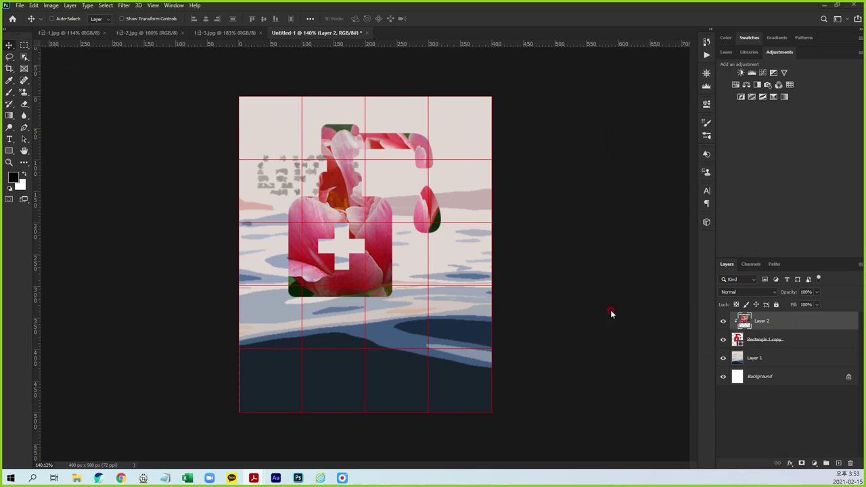
Give the Rectangle 1 copy shape a 3 px outside gradient Stroke layer style.
{"action": "left_click", "coordinate": [798, 340]}
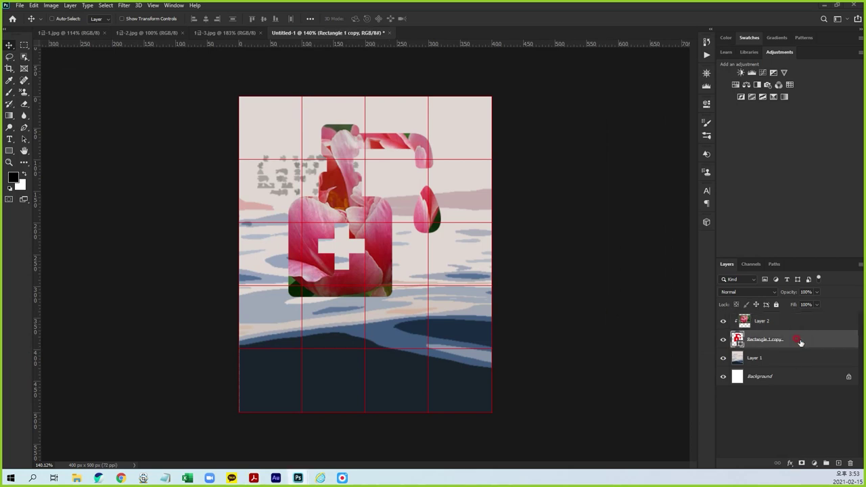
{"action": "left_click_drag", "start_coordinate": [696, 332], "coordinate": [744, 323]}
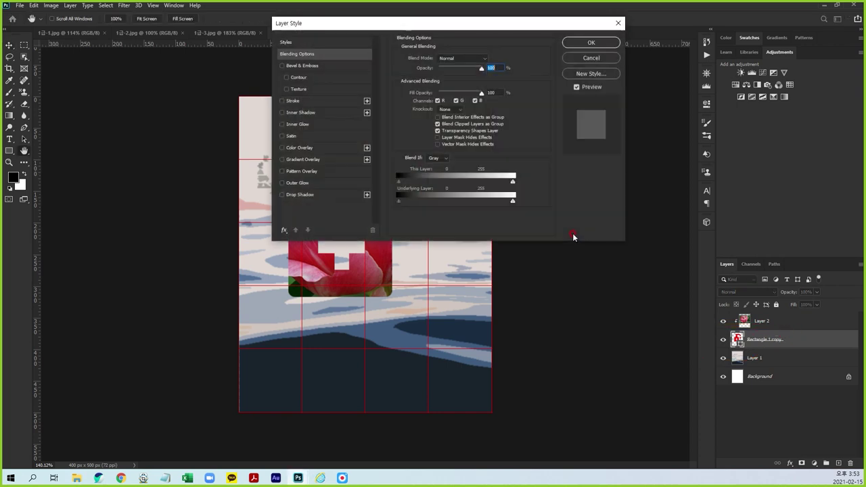
{"action": "left_click_drag", "start_coordinate": [456, 25], "coordinate": [564, 137]}
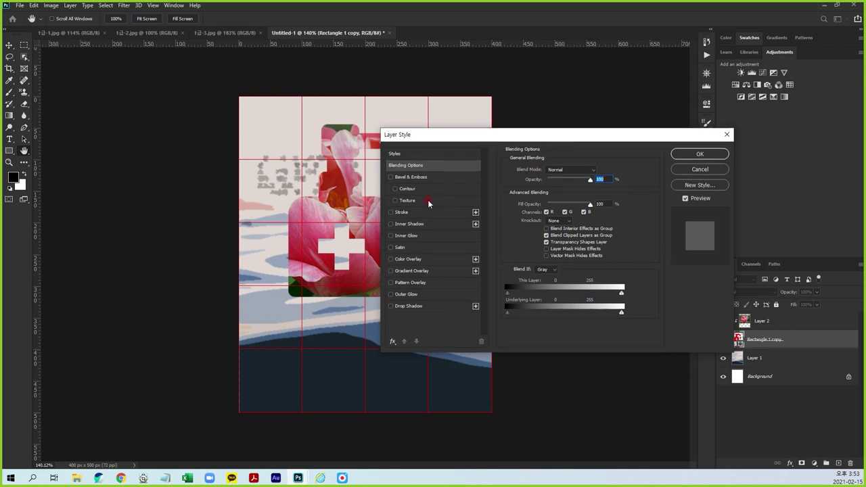
{"action": "left_click", "coordinate": [410, 212]}
{"action": "left_click_drag", "start_coordinate": [471, 134], "coordinate": [504, 79]}
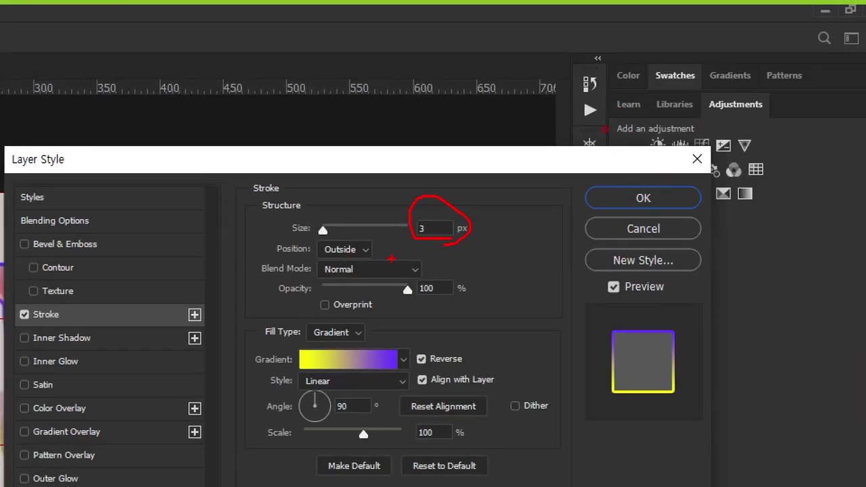
{"action": "left_click_drag", "start_coordinate": [371, 251], "coordinate": [365, 244]}
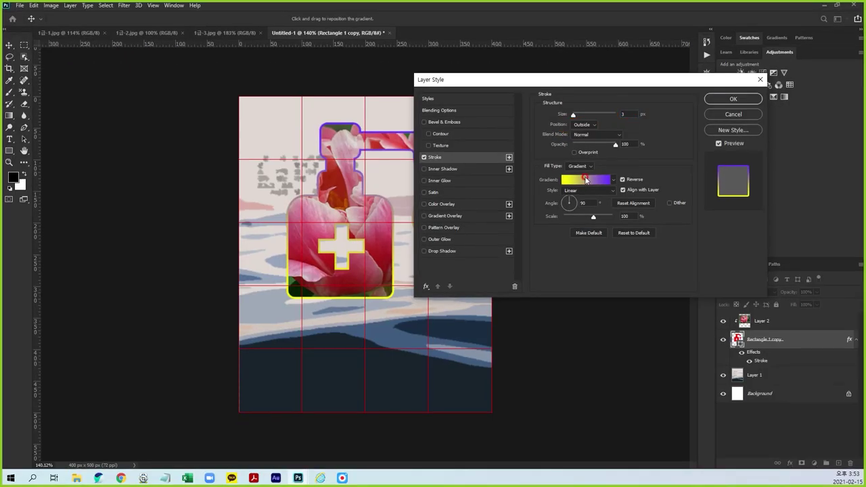
{"action": "left_click", "coordinate": [586, 179]}
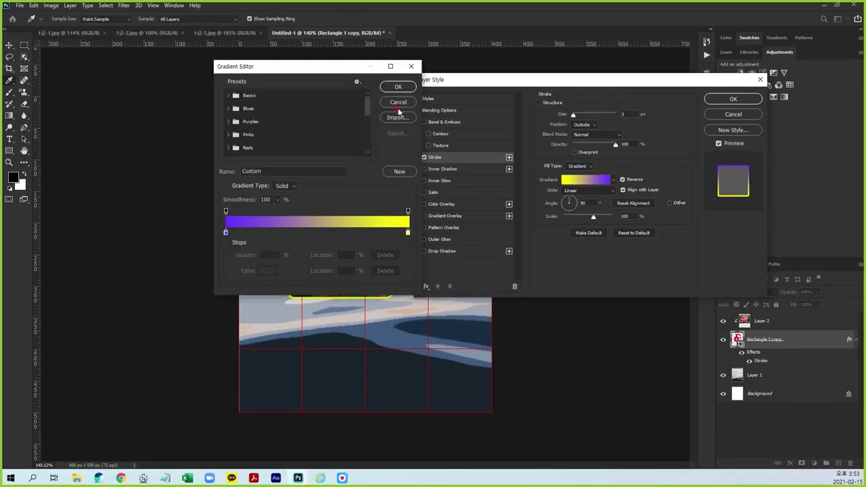
Reset the stroke gradient to the basic black-white preset with Reverse turned off.
{"action": "left_click", "coordinate": [399, 102]}
{"action": "left_click", "coordinate": [612, 180]}
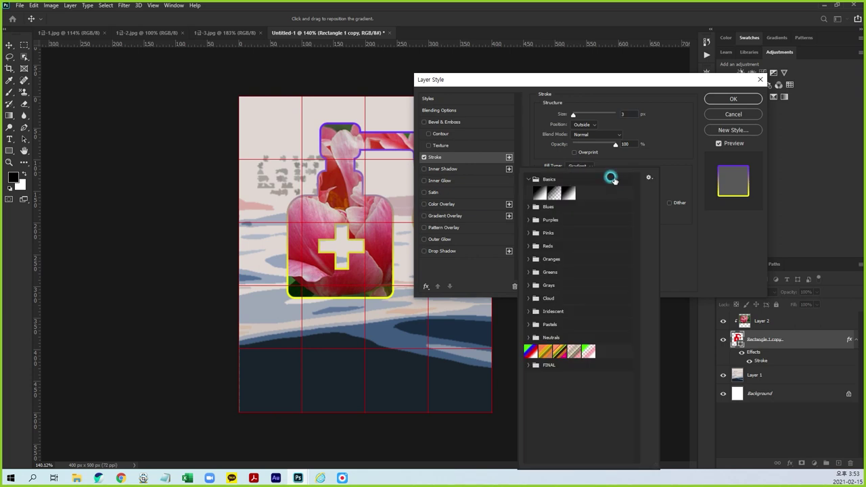
{"action": "left_click", "coordinate": [540, 193]}
{"action": "left_click", "coordinate": [664, 154]}
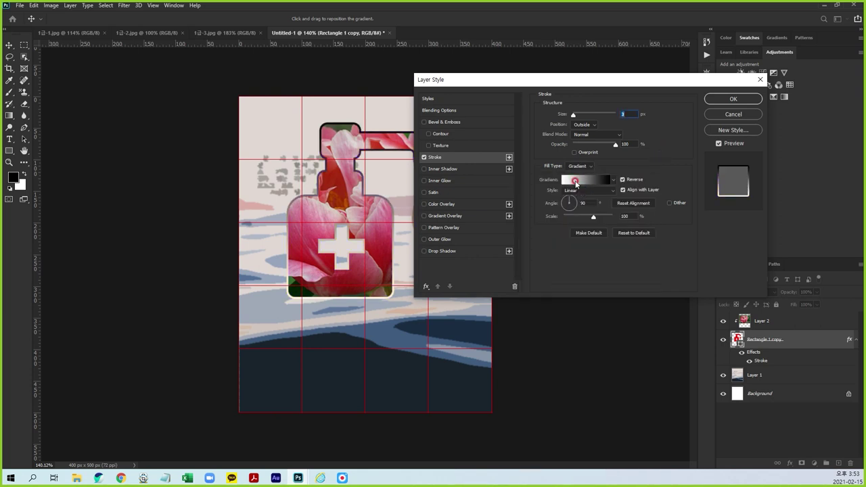
{"action": "left_click", "coordinate": [622, 180]}
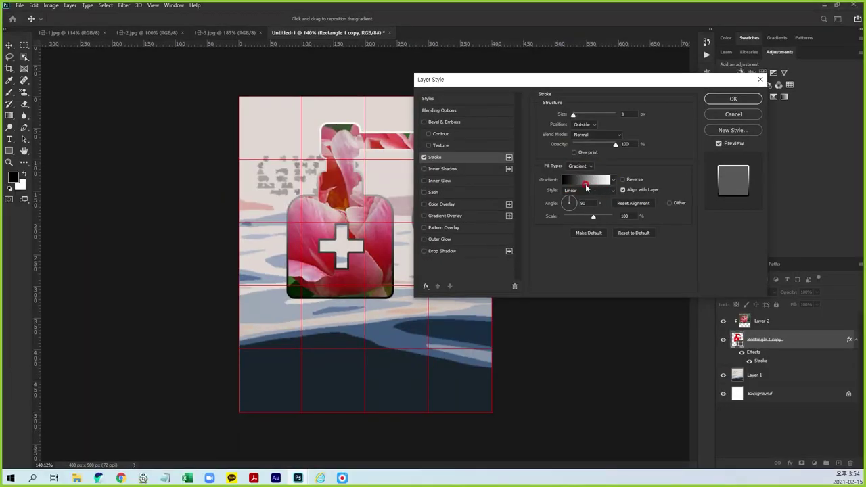
Set the stroke gradient's left colour stop to purple #6633ff.
{"action": "left_click", "coordinate": [587, 180]}
{"action": "left_click", "coordinate": [226, 232]}
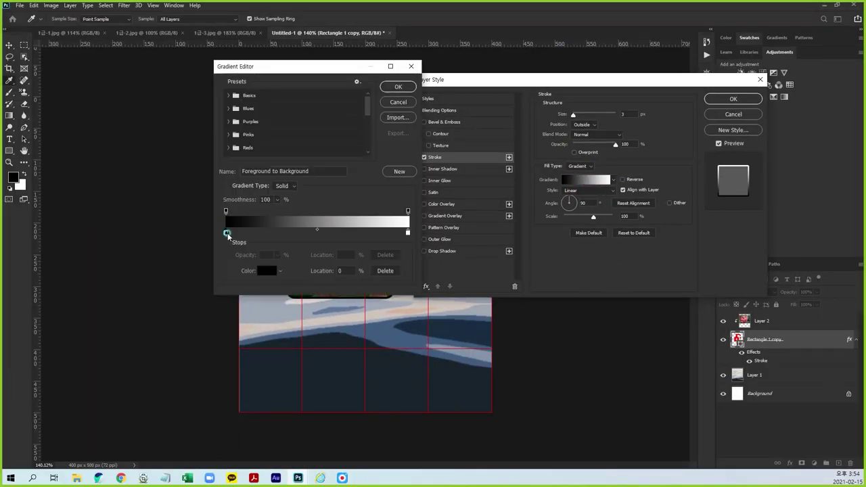
{"action": "double_click", "coordinate": [227, 235]}
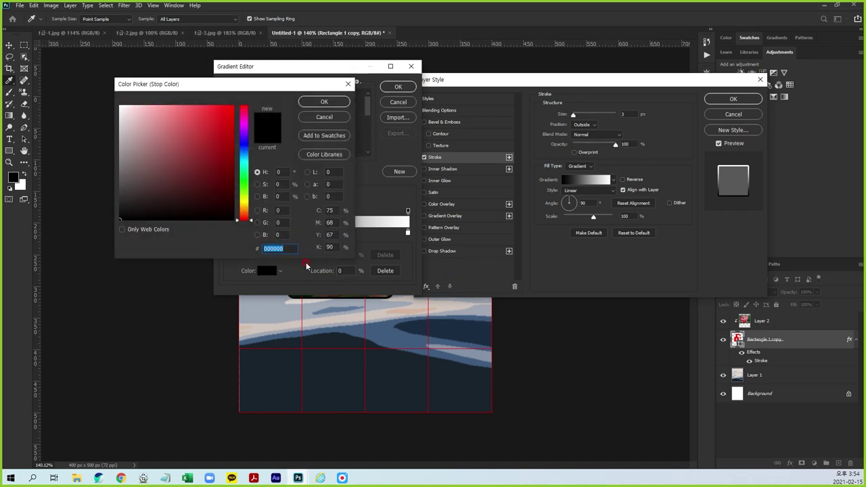
{"action": "left_click", "coordinate": [96, 250]}
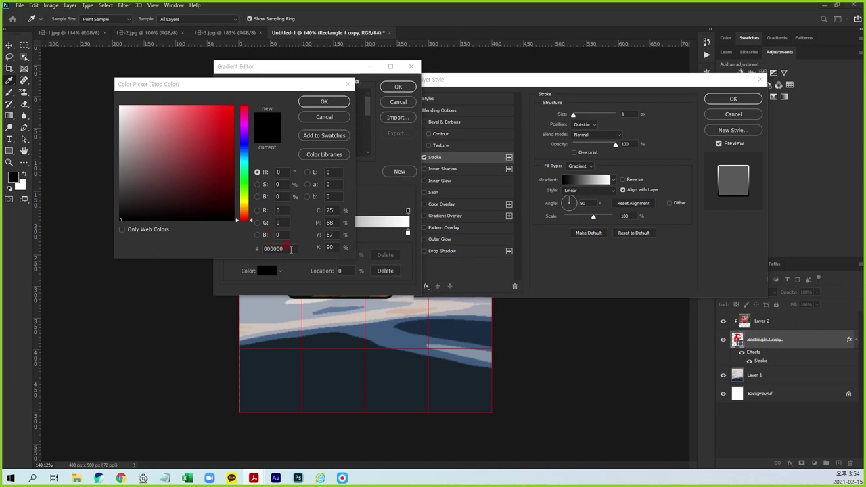
{"action": "double_click", "coordinate": [270, 248]}
{"action": "type", "text": "66"}
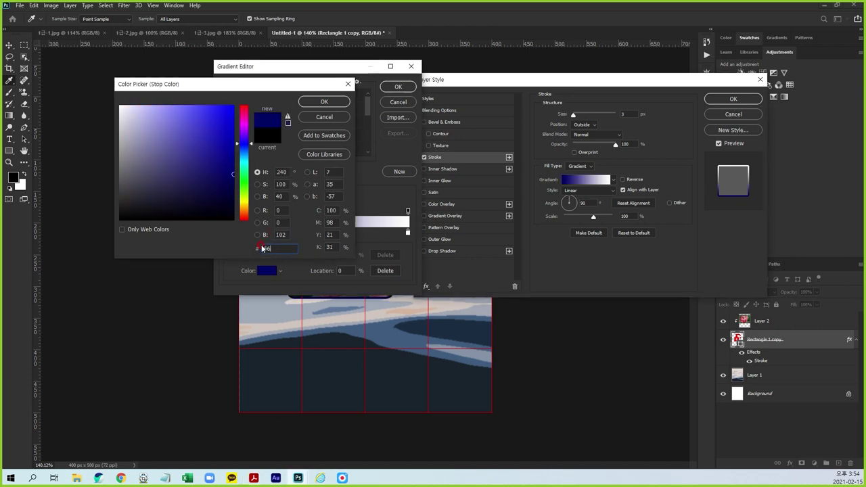
{"action": "type", "text": "33"}
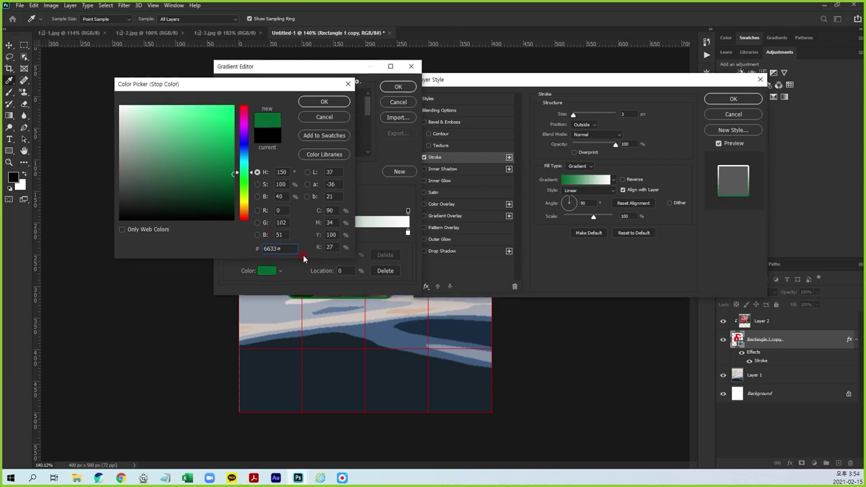
{"action": "type", "text": "ff"}
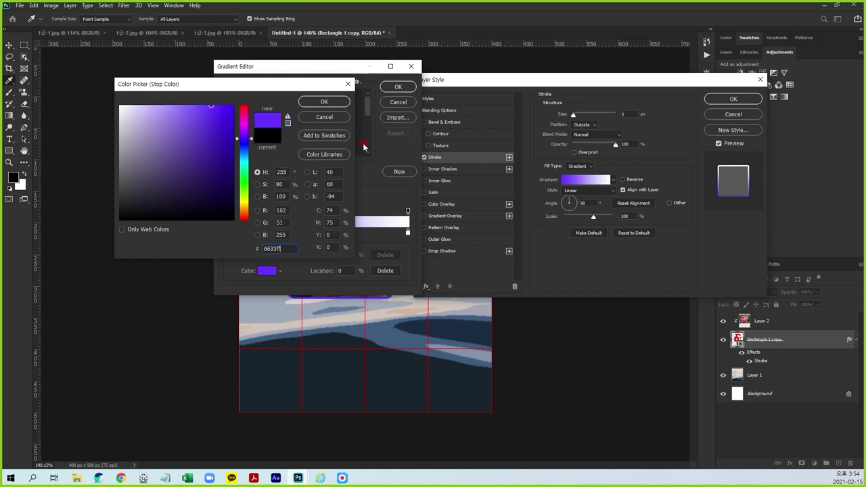
{"action": "left_click", "coordinate": [328, 103]}
Set the right colour stop to yellow #ffff00 and confirm the gradient.
{"action": "left_click", "coordinate": [408, 232]}
{"action": "double_click", "coordinate": [407, 233]}
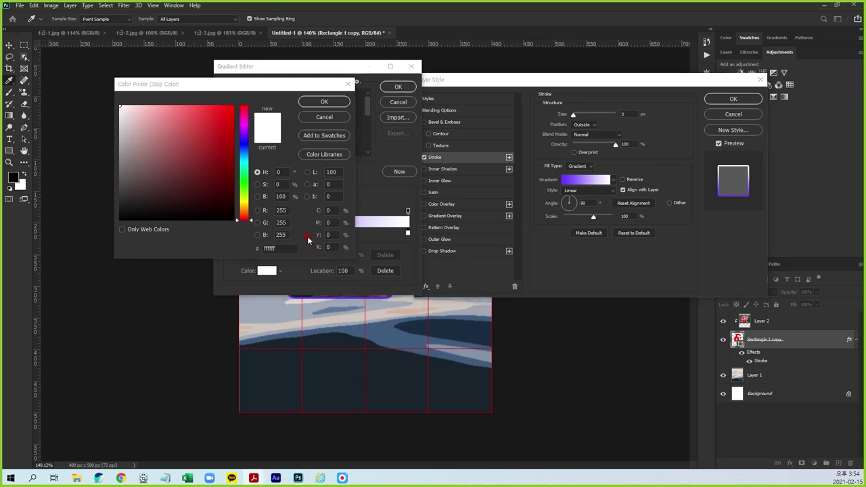
{"action": "left_click", "coordinate": [291, 249]}
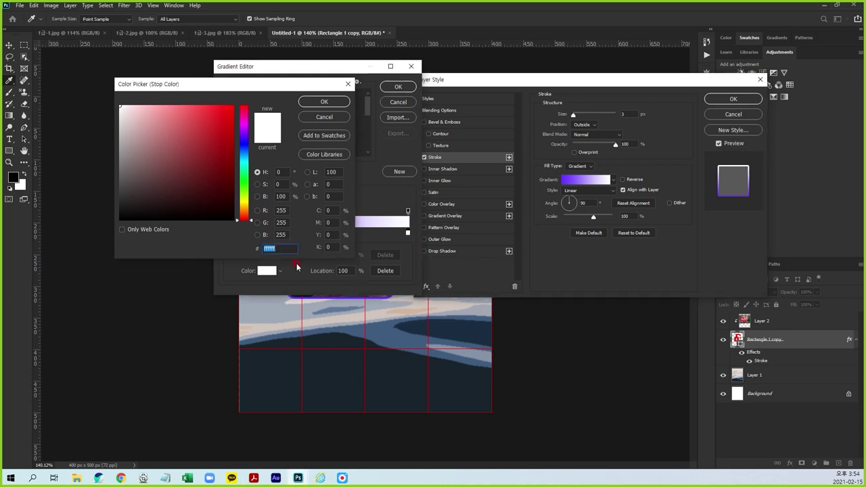
{"action": "type", "text": "00ffff"}
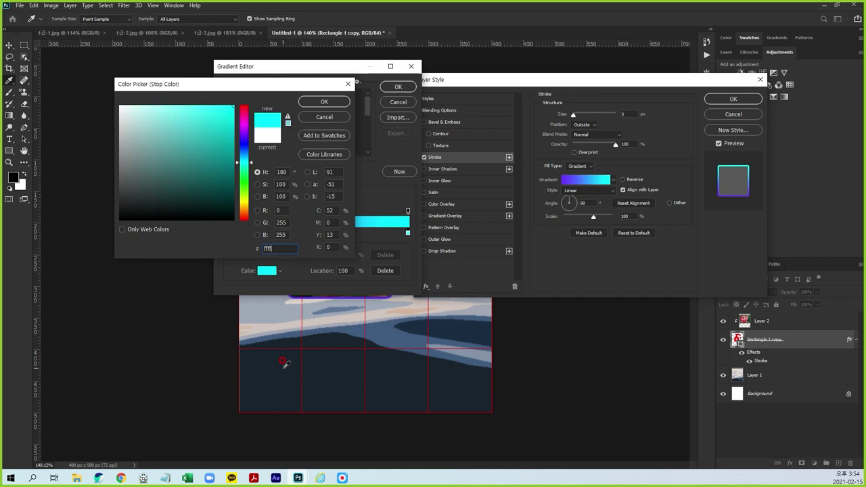
{"action": "type", "text": "00"}
{"action": "left_click", "coordinate": [333, 103]}
{"action": "left_click", "coordinate": [398, 87]}
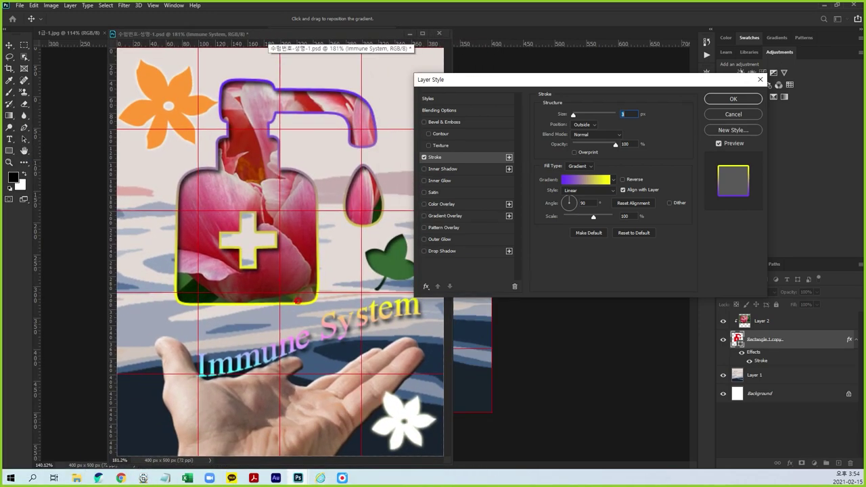
Enable Reverse on the stroke gradient to flip the outline's purple and yellow ends.
{"action": "key", "text": "Escape"}
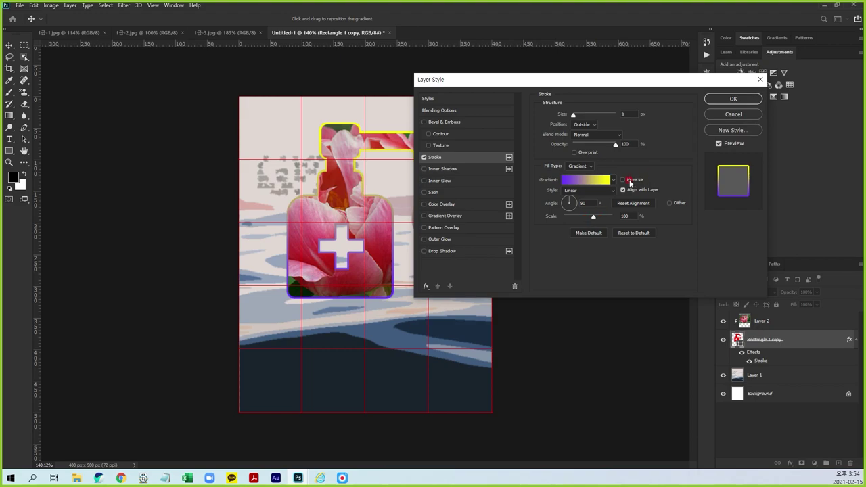
{"action": "left_click", "coordinate": [622, 180]}
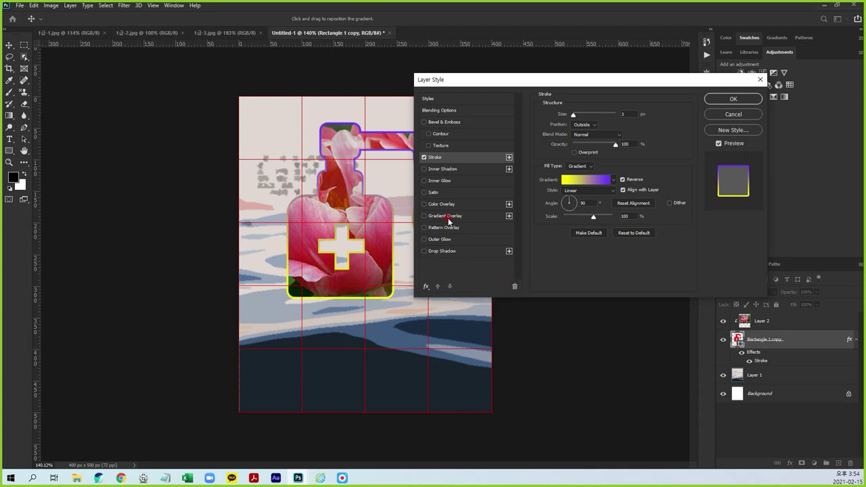
Add a 4 px Inner Shadow to the dispenser and apply the layer styles.
{"action": "left_click", "coordinate": [441, 170]}
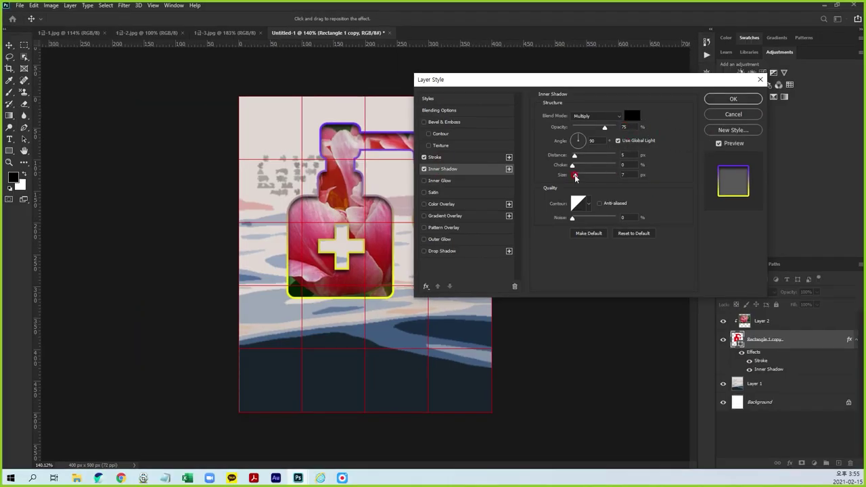
{"action": "left_click_drag", "start_coordinate": [575, 177], "coordinate": [573, 177]}
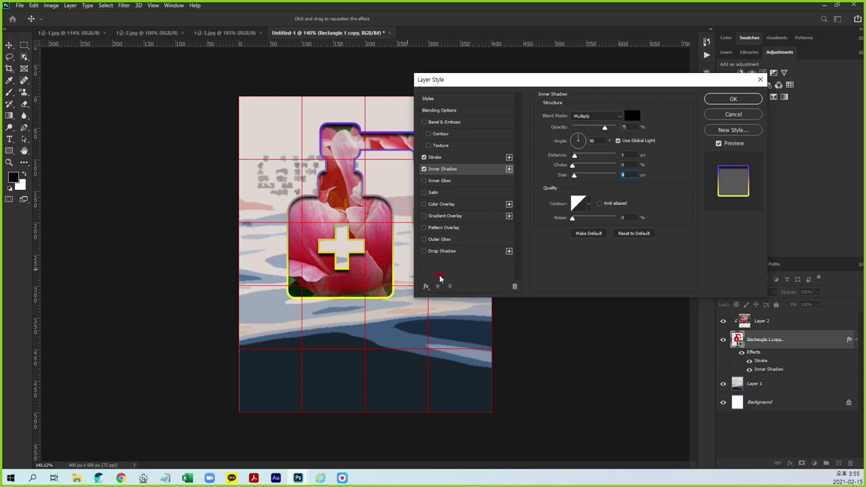
{"action": "left_click", "coordinate": [735, 98]}
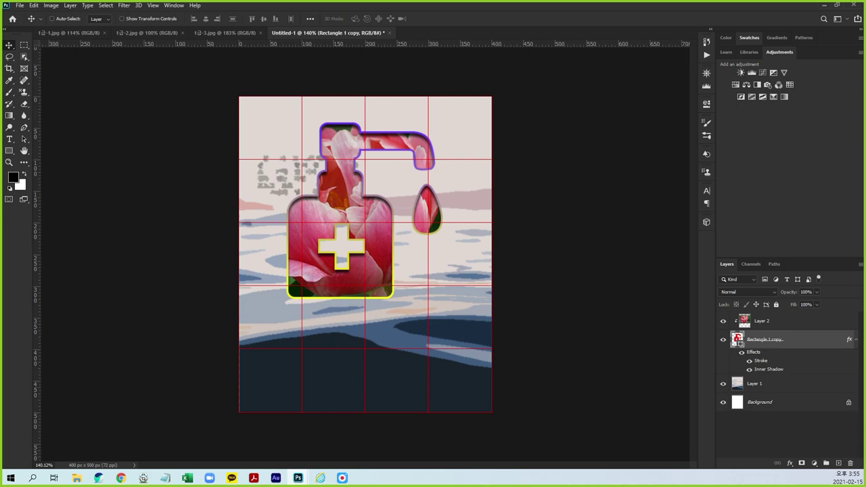
Check the Bevel and Emboss requirement on the exam sheet, then hide the PDF.
{"action": "left_click", "coordinate": [253, 478]}
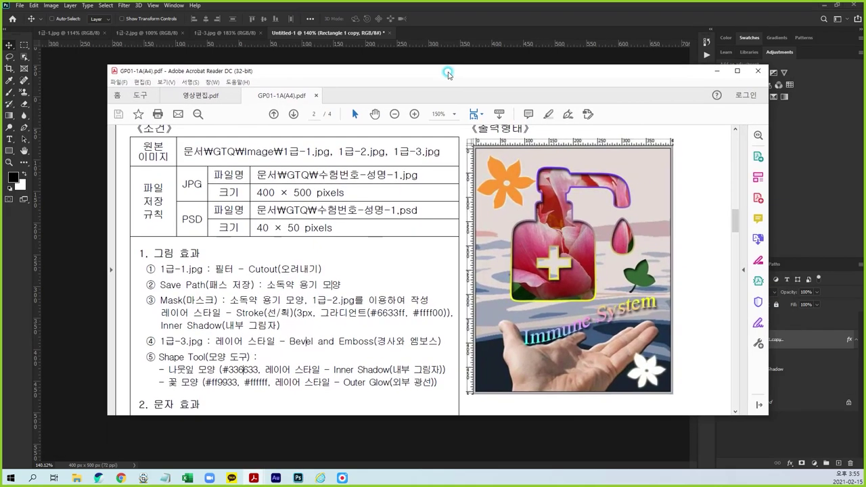
{"action": "left_click_drag", "start_coordinate": [214, 341], "coordinate": [440, 341]}
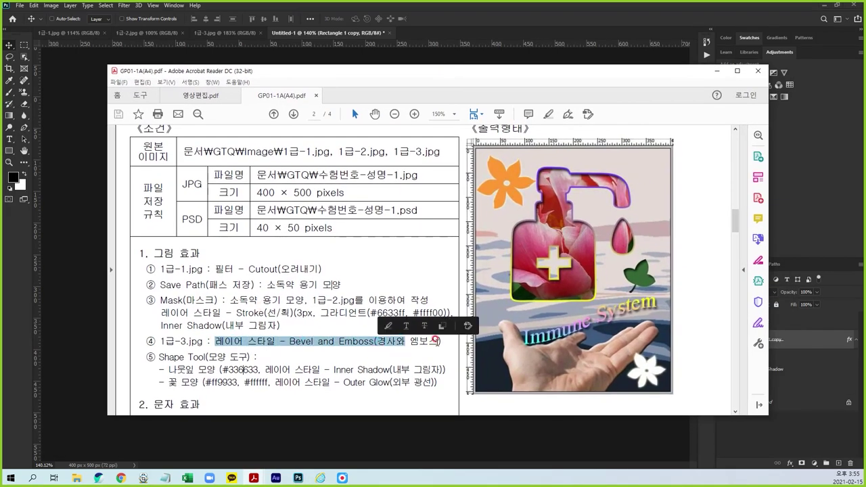
{"action": "left_click", "coordinate": [508, 374]}
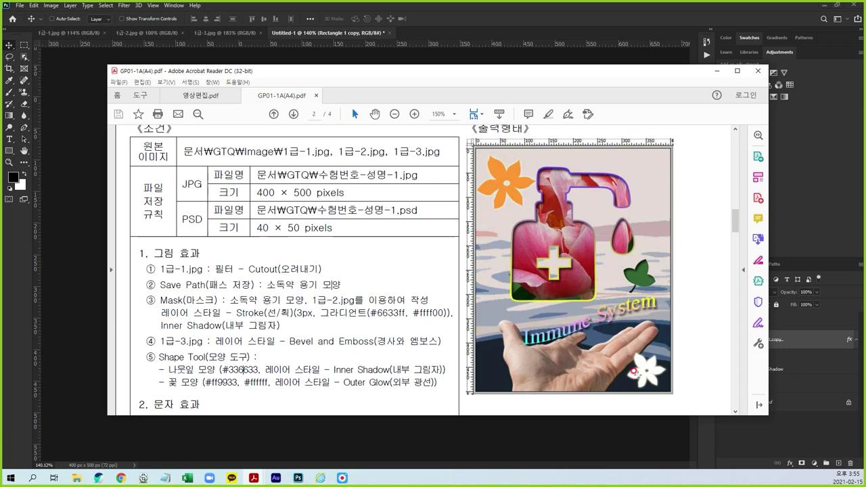
{"action": "left_click_drag", "start_coordinate": [353, 68], "coordinate": [5, 104]}
{"action": "left_click", "coordinate": [369, 106]}
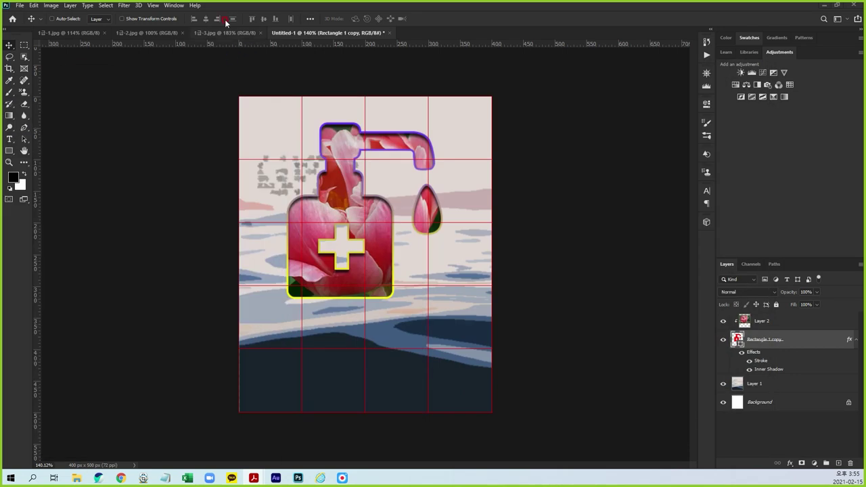
In 1급-3.jpg, clear the selection and outline the hand with Object Selection.
{"action": "left_click", "coordinate": [208, 33]}
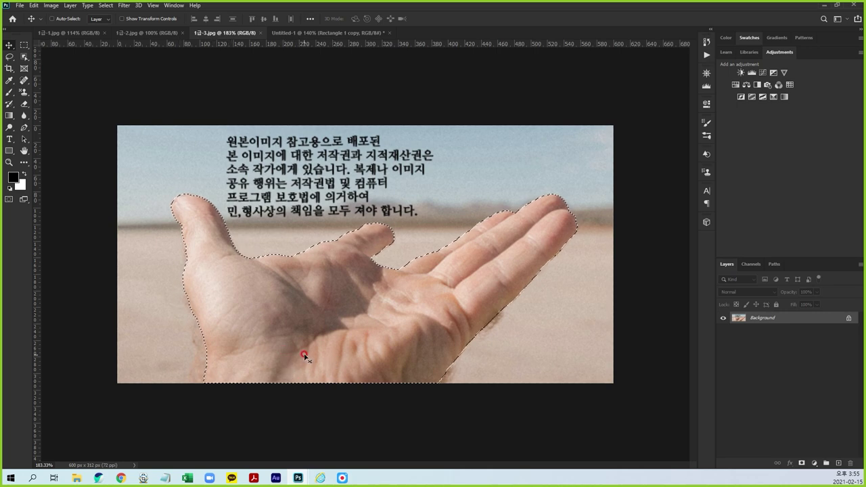
{"action": "key", "text": "ctrl+d"}
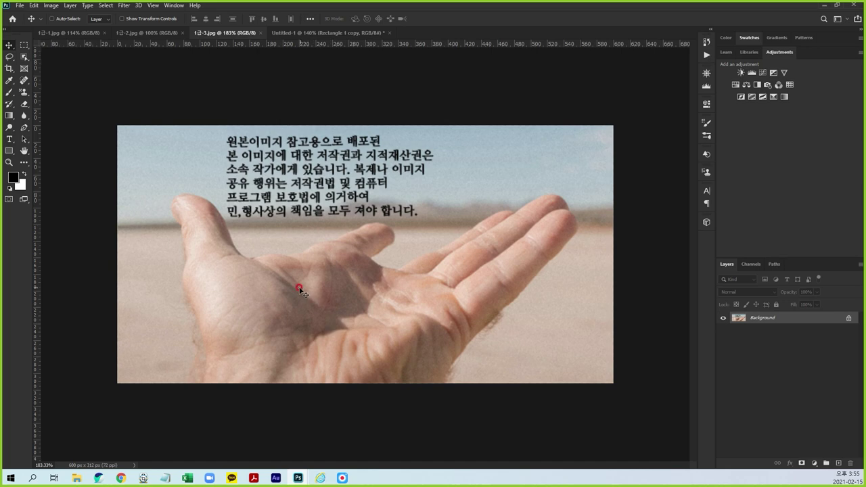
{"action": "left_click", "coordinate": [23, 68]}
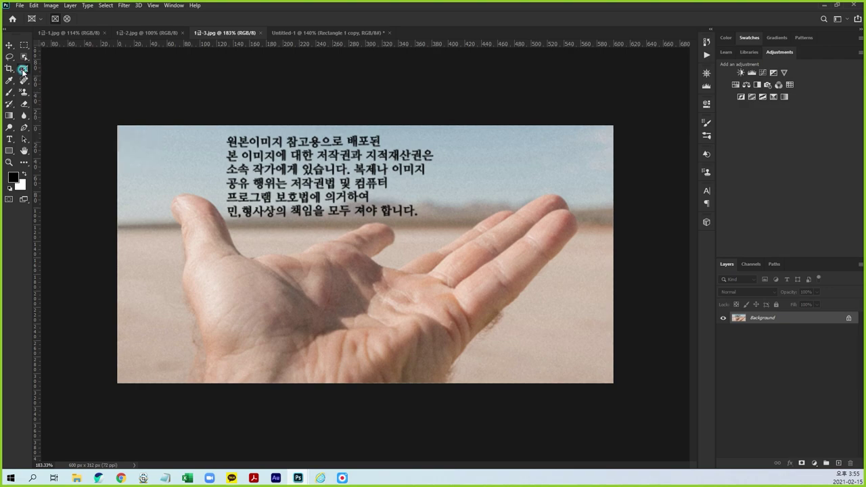
{"action": "left_click", "coordinate": [25, 57]}
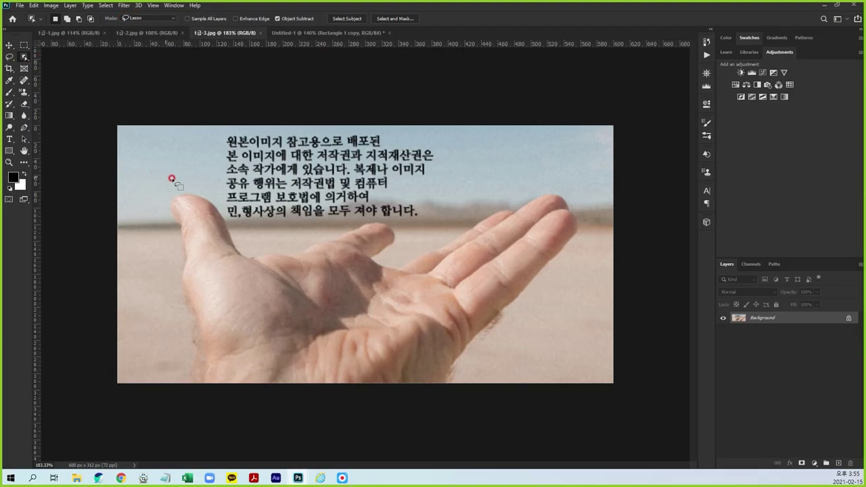
{"action": "left_click_drag", "start_coordinate": [172, 179], "coordinate": [148, 213]}
{"action": "mouse_move", "coordinate": [180, 289]}
{"action": "left_mouse_down"}
{"action": "mouse_move", "coordinate": [197, 401]}
{"action": "mouse_move", "coordinate": [315, 407]}
{"action": "mouse_move", "coordinate": [444, 403]}
{"action": "mouse_move", "coordinate": [575, 293]}
{"action": "mouse_move", "coordinate": [587, 219]}
{"action": "mouse_move", "coordinate": [523, 182]}
{"action": "mouse_move", "coordinate": [413, 247]}
{"action": "mouse_move", "coordinate": [399, 225]}
{"action": "mouse_move", "coordinate": [242, 234]}
{"action": "mouse_move", "coordinate": [207, 185]}
{"action": "left_mouse_up"}
Zoom in and subtract stray background beside the wrist from the hand selection.
{"action": "scroll", "coordinate": [196, 338], "scroll_direction": "up", "scroll_amount": 5}
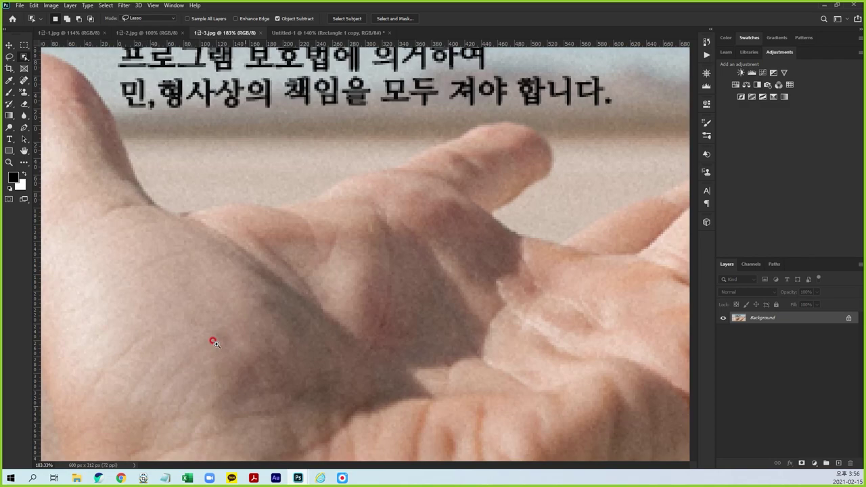
{"action": "left_click_drag", "start_coordinate": [478, 253], "coordinate": [454, 209]}
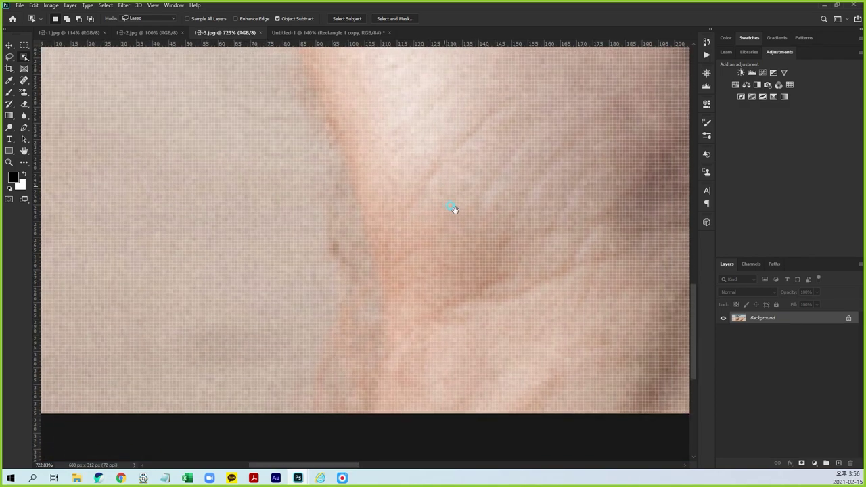
{"action": "left_click", "coordinate": [9, 57]}
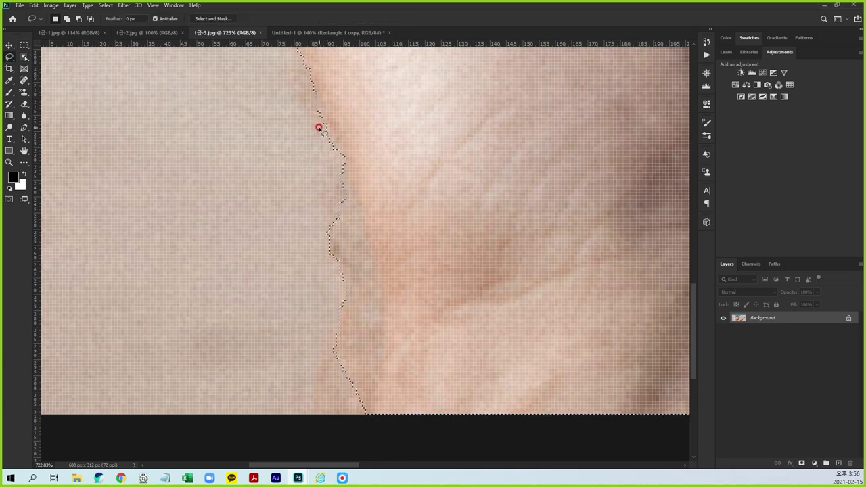
{"action": "key", "text": "alt"}
{"action": "left_click_drag", "start_coordinate": [310, 128], "coordinate": [336, 153]}
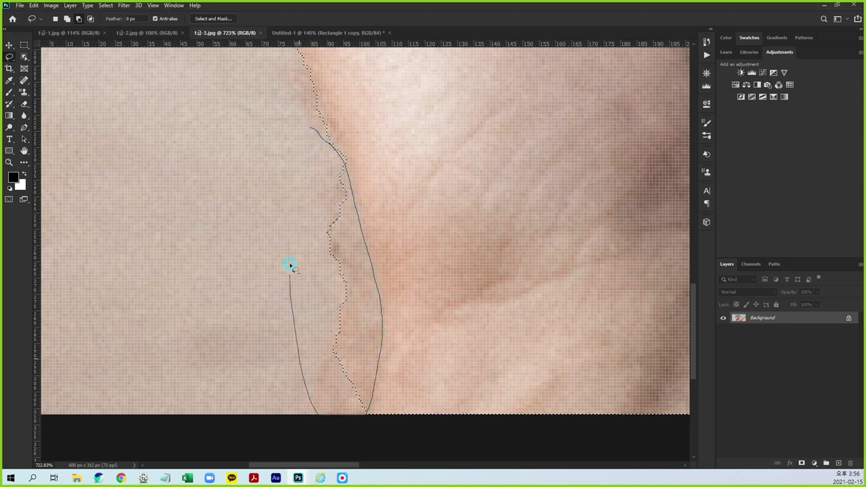
{"action": "left_click_drag", "start_coordinate": [381, 317], "coordinate": [310, 129]}
Trim excess selection along the thumb edge with the subtracting Lasso.
{"action": "scroll", "coordinate": [467, 223], "scroll_direction": "down", "scroll_amount": 3}
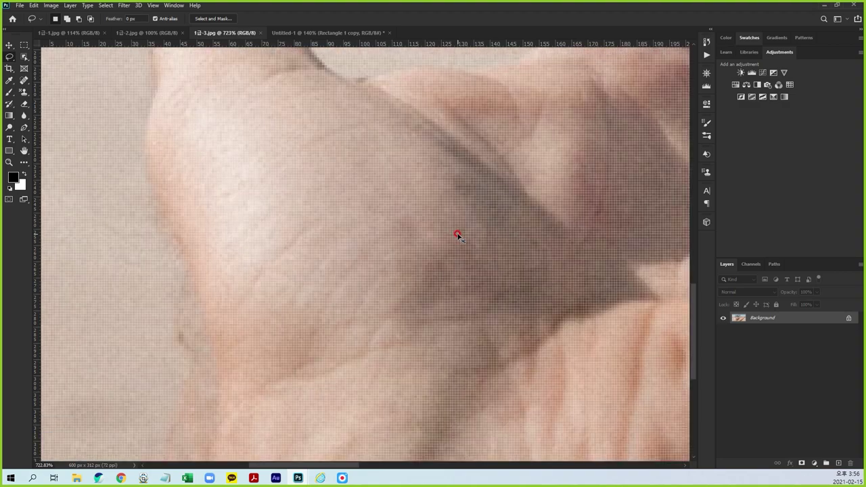
{"action": "scroll", "coordinate": [458, 234], "scroll_direction": "down", "scroll_amount": 3}
{"action": "scroll", "coordinate": [332, 260], "scroll_direction": "up", "scroll_amount": 3}
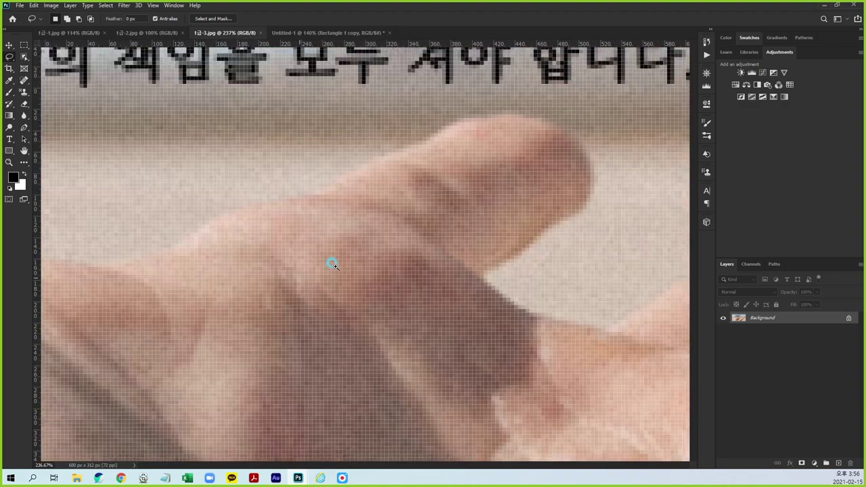
{"action": "scroll", "coordinate": [156, 223], "scroll_direction": "up", "scroll_amount": 2}
{"action": "scroll", "coordinate": [455, 227], "scroll_direction": "up", "scroll_amount": 2}
{"action": "scroll", "coordinate": [455, 226], "scroll_direction": "left", "scroll_amount": 3}
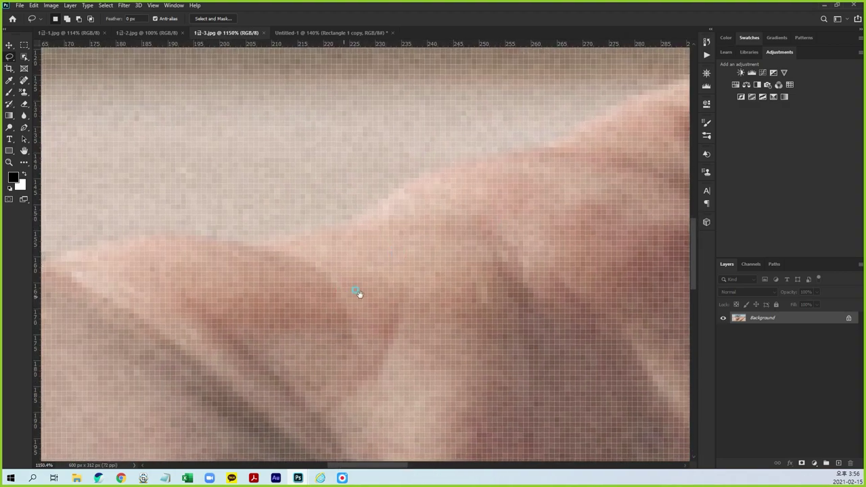
{"action": "scroll", "coordinate": [357, 293], "scroll_direction": "left", "scroll_amount": 3}
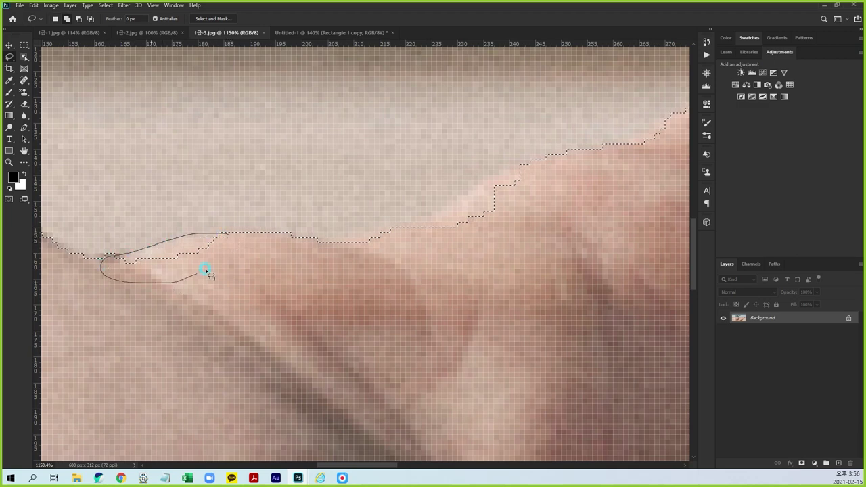
{"action": "left_click_drag", "start_coordinate": [177, 239], "coordinate": [226, 234]}
{"action": "left_click_drag", "start_coordinate": [409, 233], "coordinate": [430, 249]}
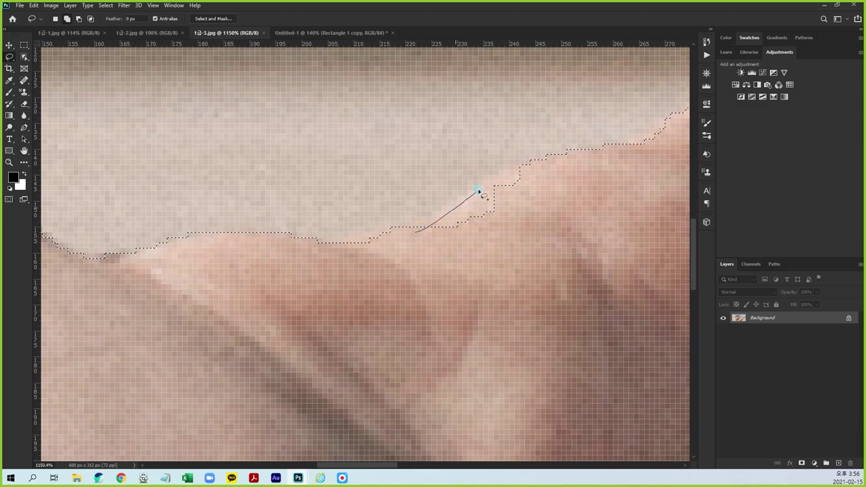
{"action": "left_click_drag", "start_coordinate": [419, 234], "coordinate": [420, 237]}
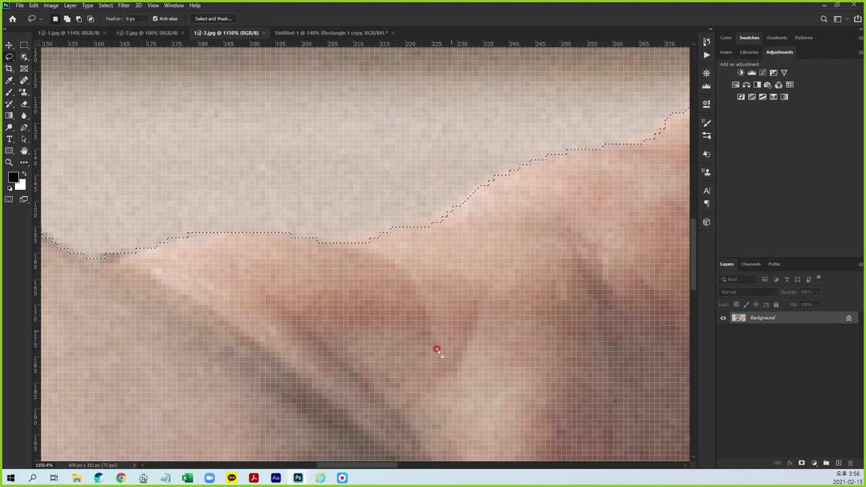
Trim background from the hand's lower-right edge and fit the image in view.
{"action": "key", "text": "ctrl+0"}
{"action": "left_click_drag", "start_coordinate": [410, 301], "coordinate": [600, 447]}
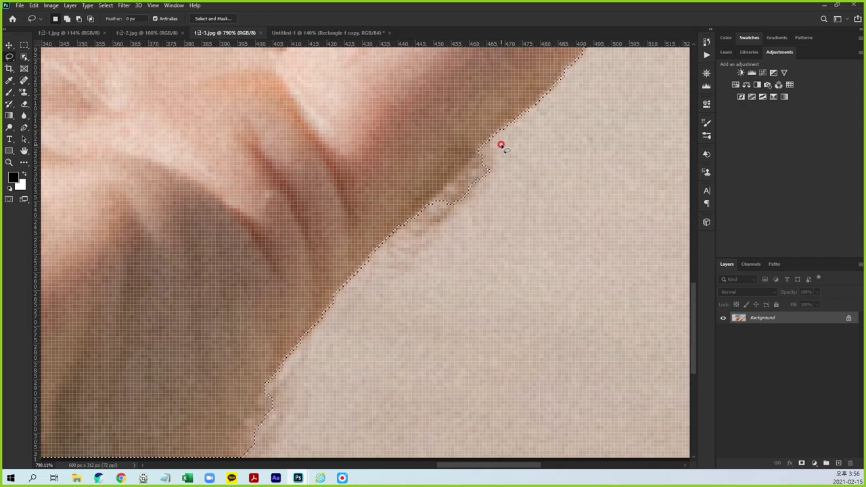
{"action": "left_click_drag", "start_coordinate": [481, 151], "coordinate": [496, 149]}
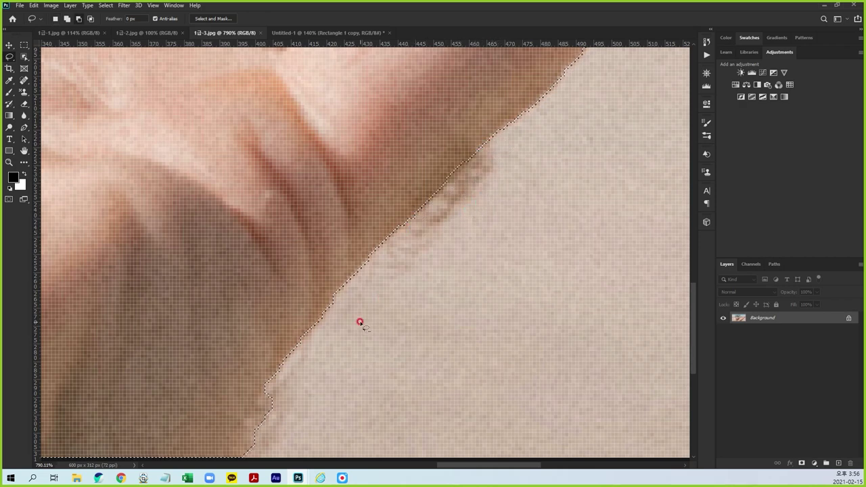
{"action": "mouse_move", "coordinate": [284, 371]}
{"action": "left_mouse_down"}
{"action": "mouse_move", "coordinate": [230, 465]}
{"action": "mouse_move", "coordinate": [285, 373]}
{"action": "left_mouse_up"}
{"action": "key", "text": "ctrl+0"}
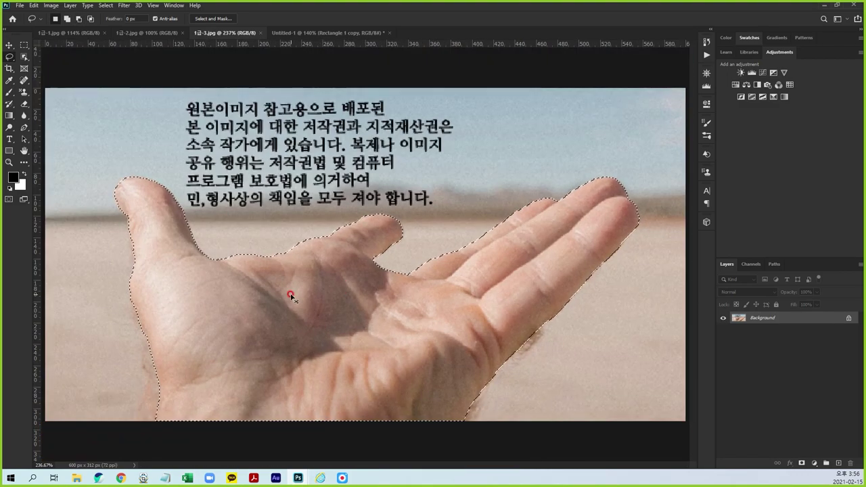
Paste the cut-out hand into Untitled-1 as Layer 3 above Layer 1, deleting the misplaced copy.
{"action": "left_click", "coordinate": [295, 32]}
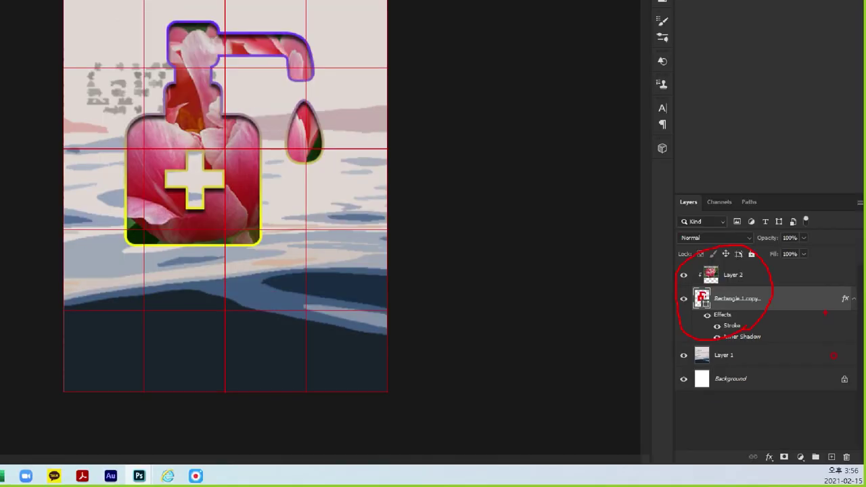
{"action": "key", "text": "ctrl+shift+alt+n"}
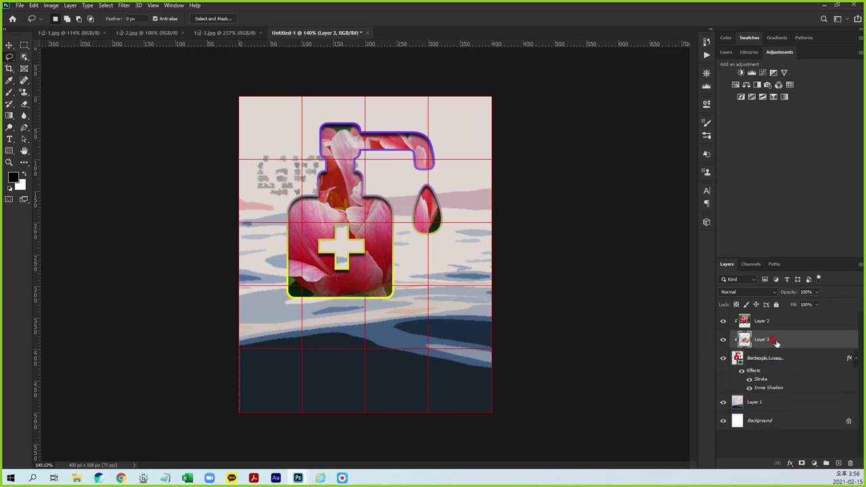
{"action": "left_click_drag", "start_coordinate": [777, 343], "coordinate": [765, 308]}
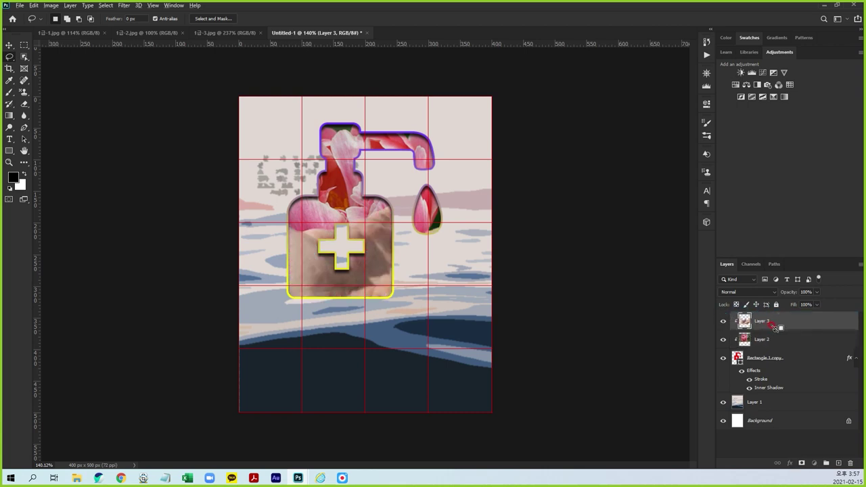
{"action": "left_click", "coordinate": [775, 327], "text": "alt"}
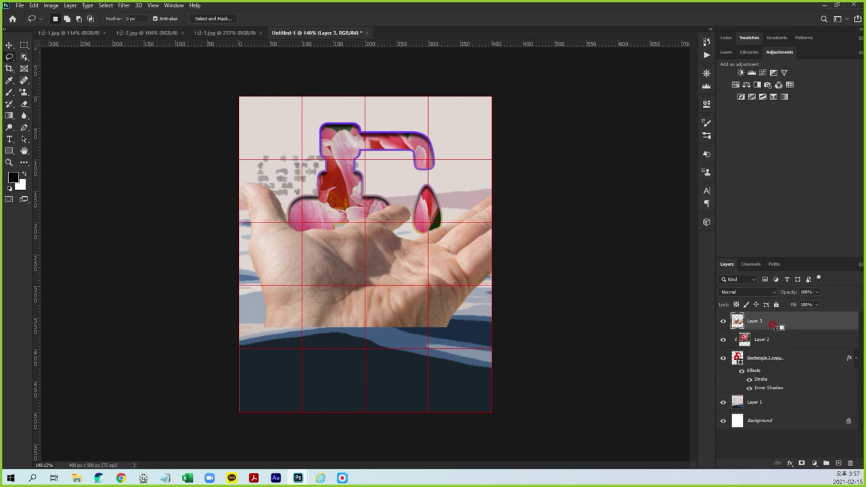
{"action": "left_click_drag", "start_coordinate": [775, 327], "coordinate": [850, 462]}
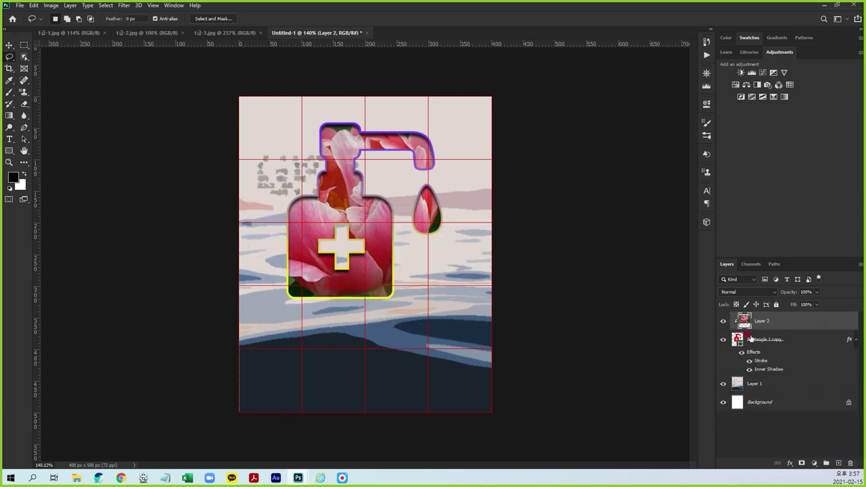
{"action": "left_click", "coordinate": [730, 383]}
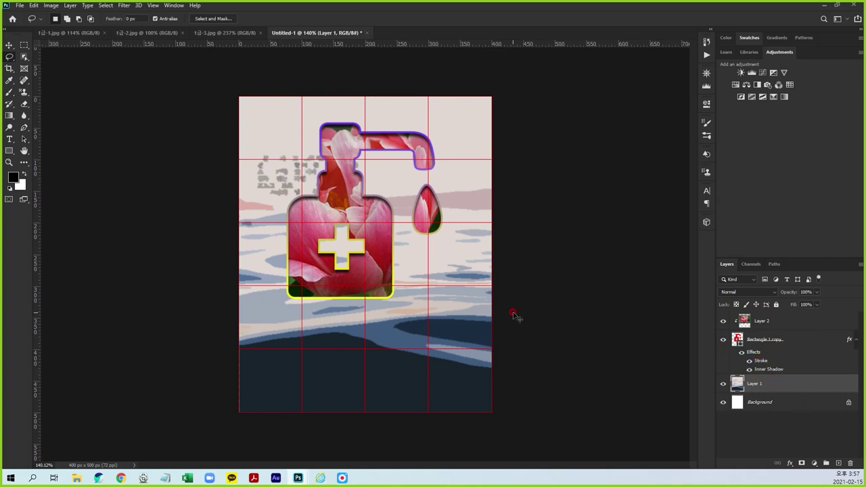
{"action": "key", "text": "ctrl+v"}
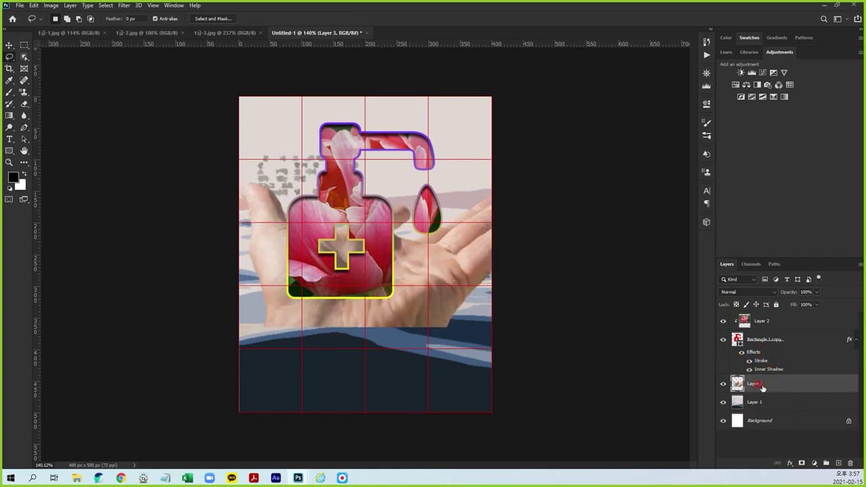
{"action": "left_click", "coordinate": [9, 48]}
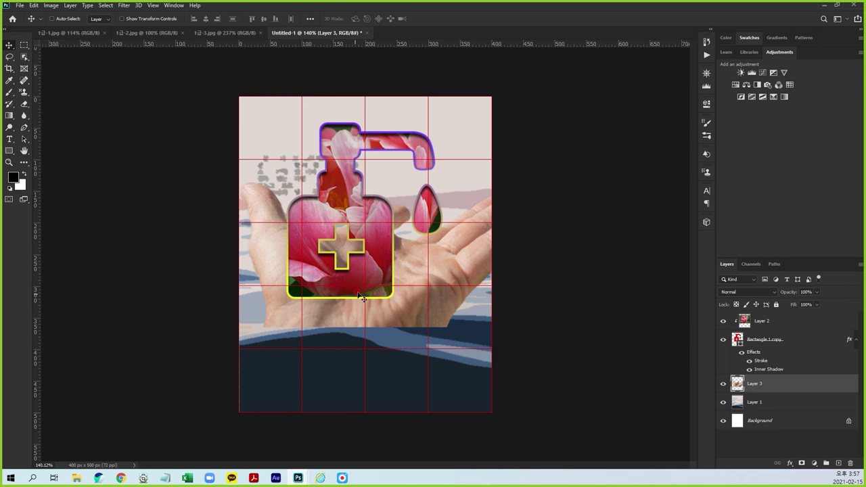
Move the hand to the poster bottom and scale it to about 63%.
{"action": "left_click_drag", "start_coordinate": [387, 269], "coordinate": [402, 396]}
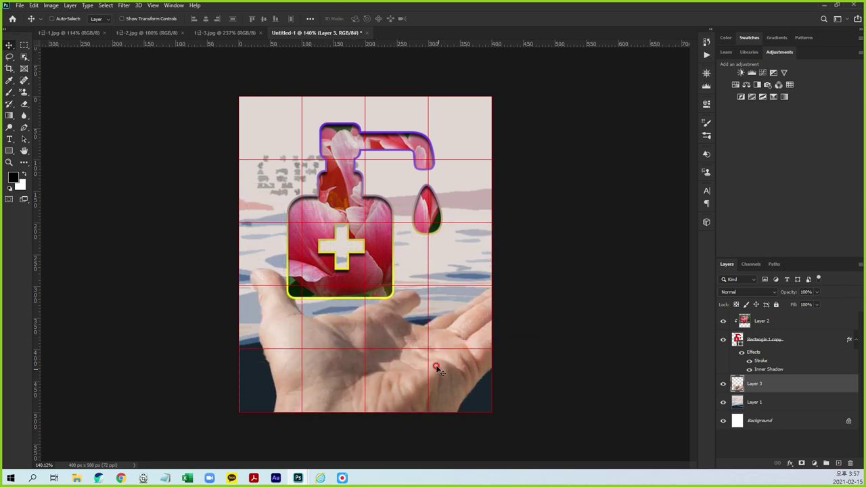
{"action": "key", "text": "ctrl+t"}
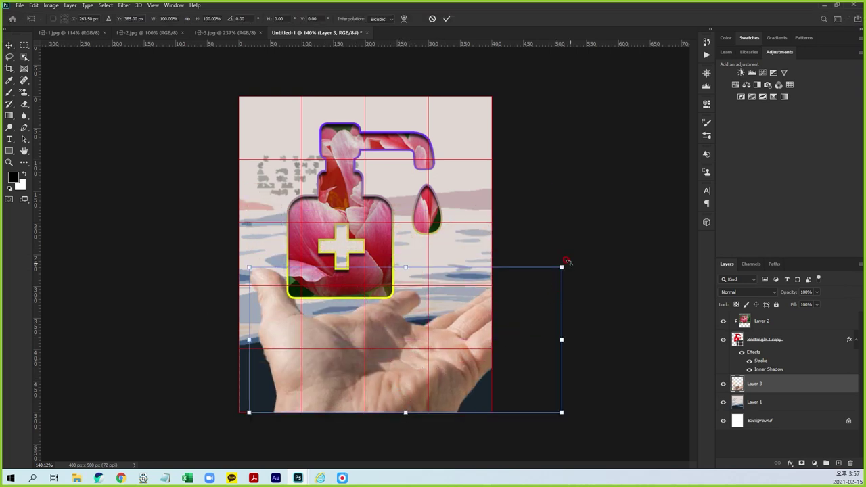
{"action": "left_click_drag", "start_coordinate": [561, 266], "coordinate": [457, 316]}
{"action": "left_click_drag", "start_coordinate": [337, 386], "coordinate": [357, 387]}
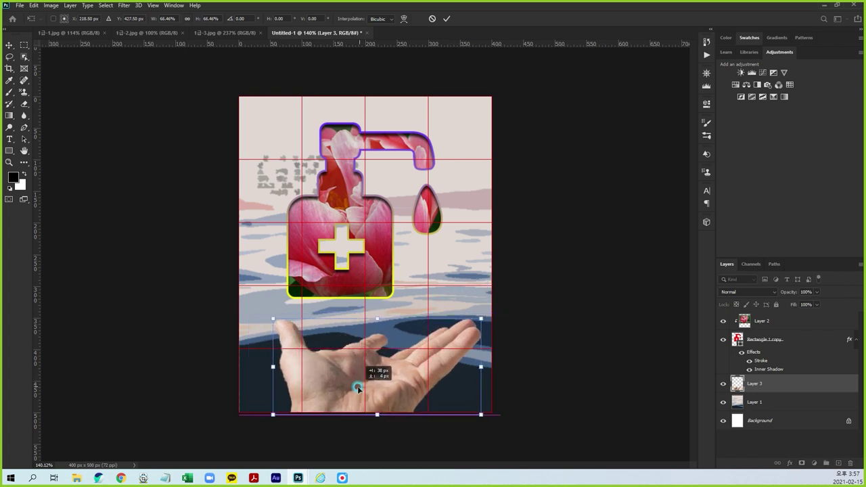
{"action": "left_click_drag", "start_coordinate": [359, 387], "coordinate": [359, 387]}
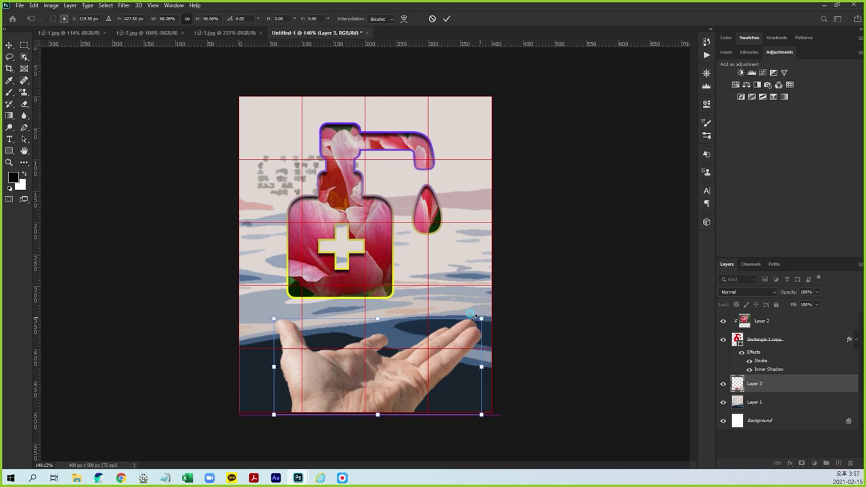
{"action": "left_click_drag", "start_coordinate": [472, 315], "coordinate": [462, 320]}
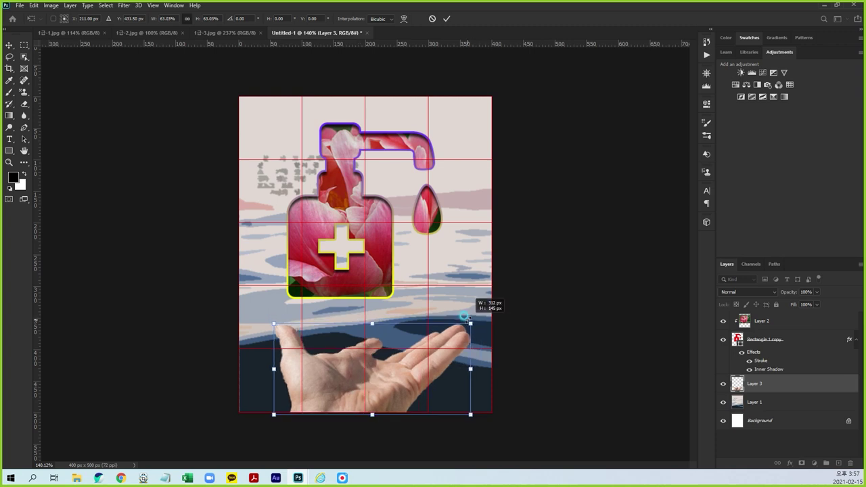
{"action": "double_click", "coordinate": [399, 379]}
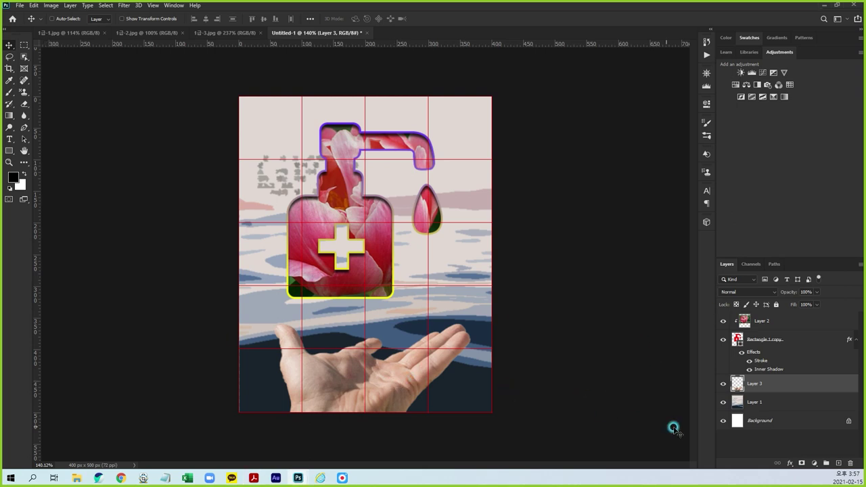
{"action": "key", "text": "ctrl+plus"}
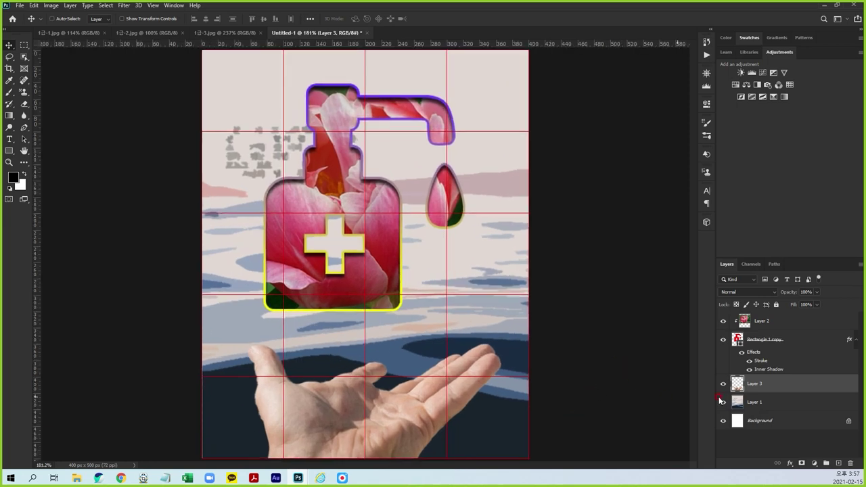
{"action": "left_click", "coordinate": [776, 385]}
Apply a Bevel & Emboss style (Inner Bevel, 7 px) to the hand layer.
{"action": "double_click", "coordinate": [775, 386]}
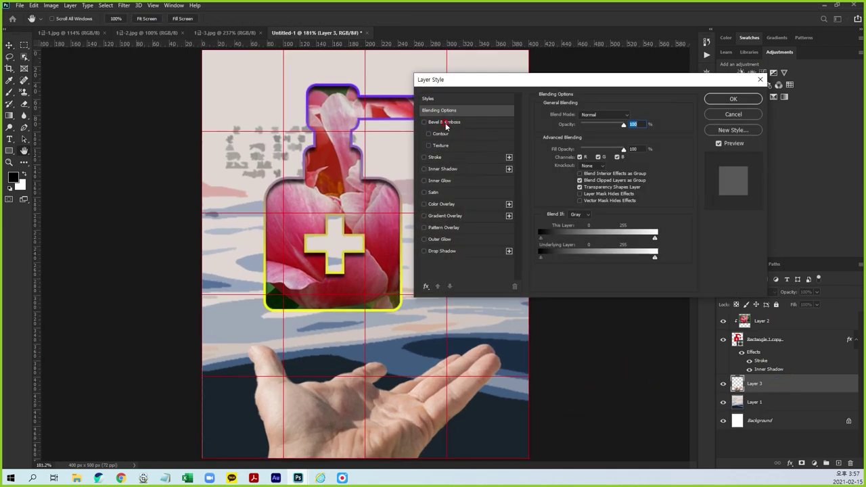
{"action": "left_click", "coordinate": [445, 122]}
{"action": "left_click", "coordinate": [586, 87]}
{"action": "left_click", "coordinate": [733, 100]}
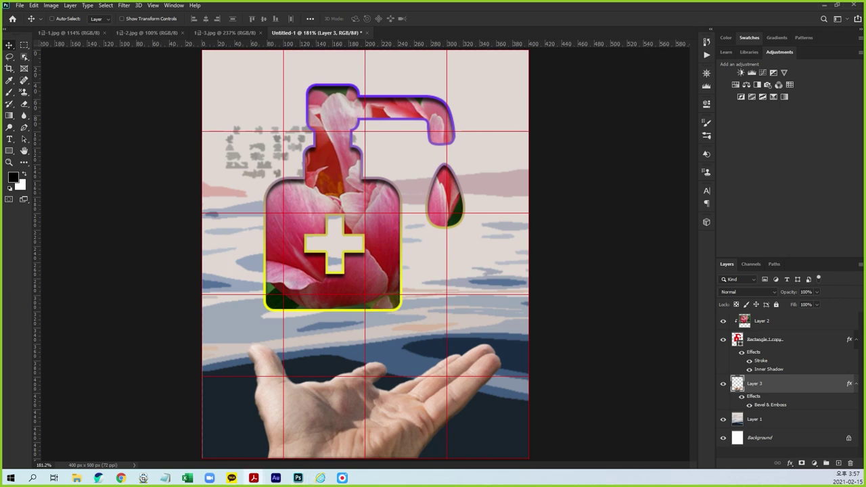
{"action": "left_click", "coordinate": [592, 178]}
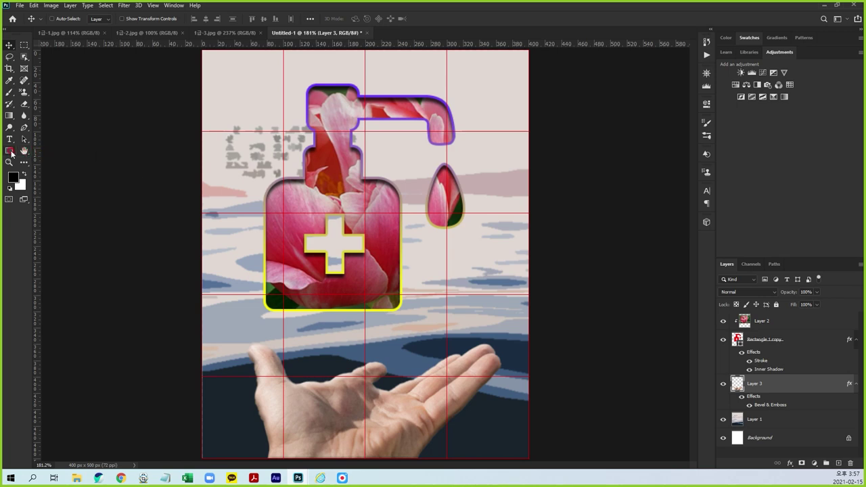
Switch to the Custom Shape Tool and browse the custom shape picker's folders.
{"action": "left_click", "coordinate": [10, 151]}
{"action": "left_click", "coordinate": [51, 194]}
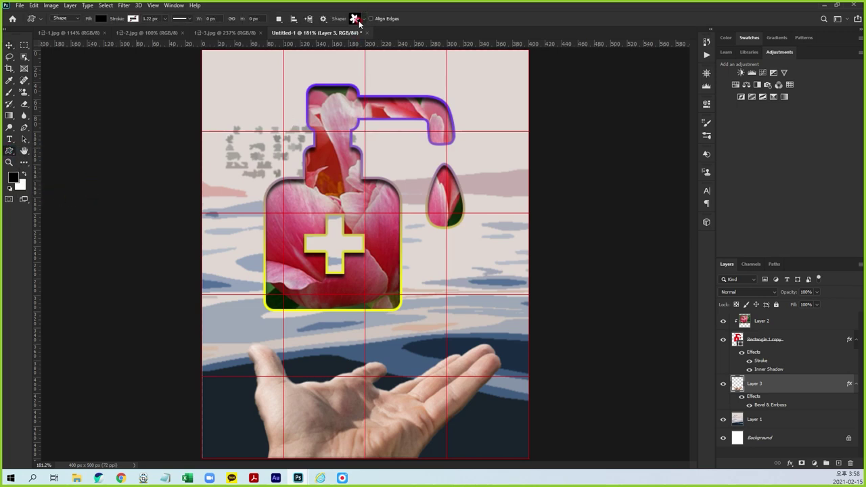
{"action": "left_click", "coordinate": [363, 19]}
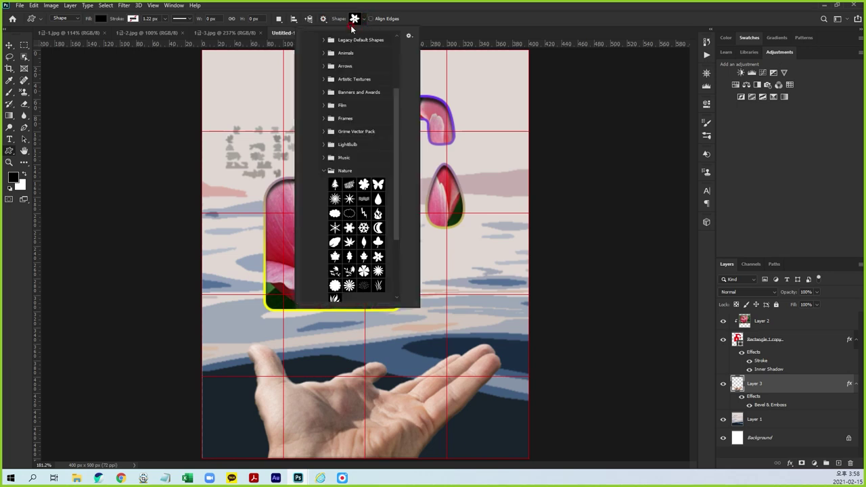
{"action": "left_click_drag", "start_coordinate": [398, 131], "coordinate": [402, 85]}
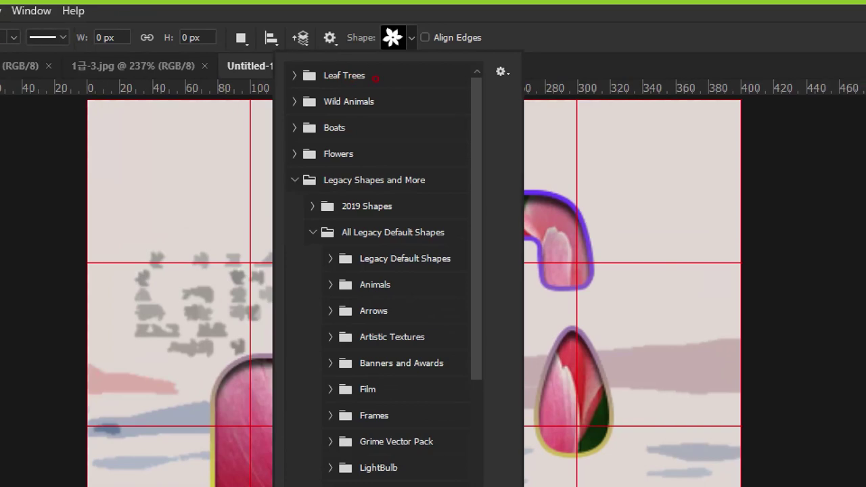
{"action": "mouse_move", "coordinate": [279, 171]}
{"action": "left_mouse_down"}
{"action": "mouse_move", "coordinate": [271, 169]}
{"action": "mouse_move", "coordinate": [420, 166]}
{"action": "mouse_move", "coordinate": [325, 196]}
{"action": "mouse_move", "coordinate": [262, 196]}
{"action": "left_mouse_up"}
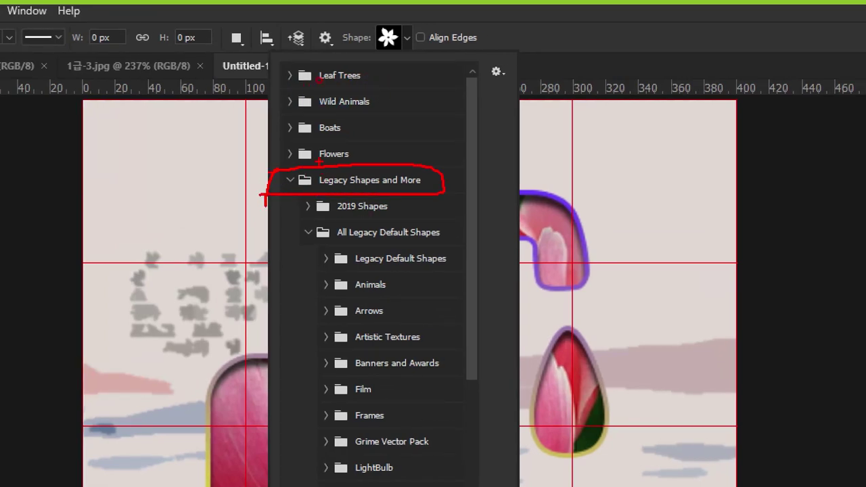
{"action": "left_click_drag", "start_coordinate": [305, 86], "coordinate": [351, 85]}
{"action": "left_click_drag", "start_coordinate": [320, 111], "coordinate": [346, 107]}
{"action": "left_click_drag", "start_coordinate": [302, 138], "coordinate": [336, 138]}
{"action": "left_click_drag", "start_coordinate": [307, 163], "coordinate": [358, 160]}
{"action": "key", "text": "Escape"}
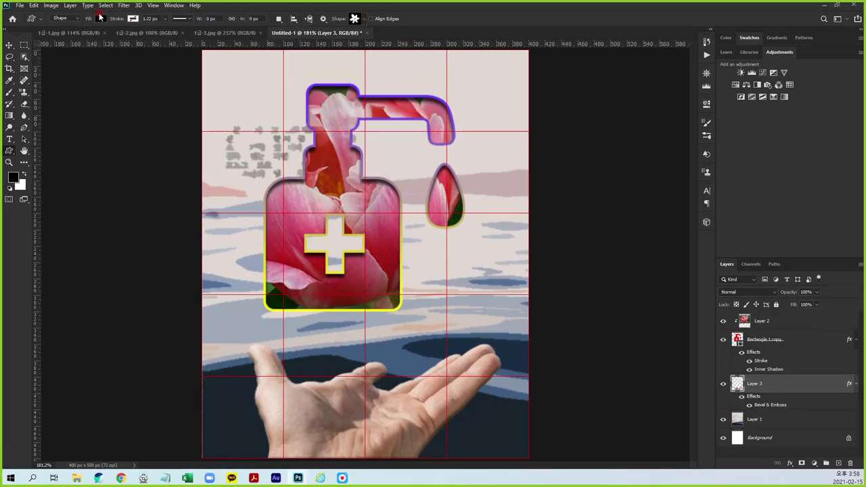
Open the Shapes panel and delete the Legacy Shapes and More group.
{"action": "left_click", "coordinate": [174, 6]}
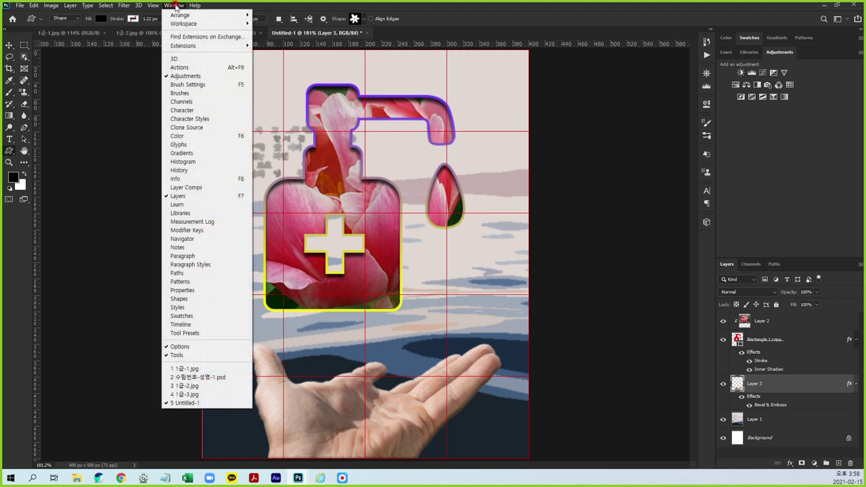
{"action": "left_click", "coordinate": [180, 299]}
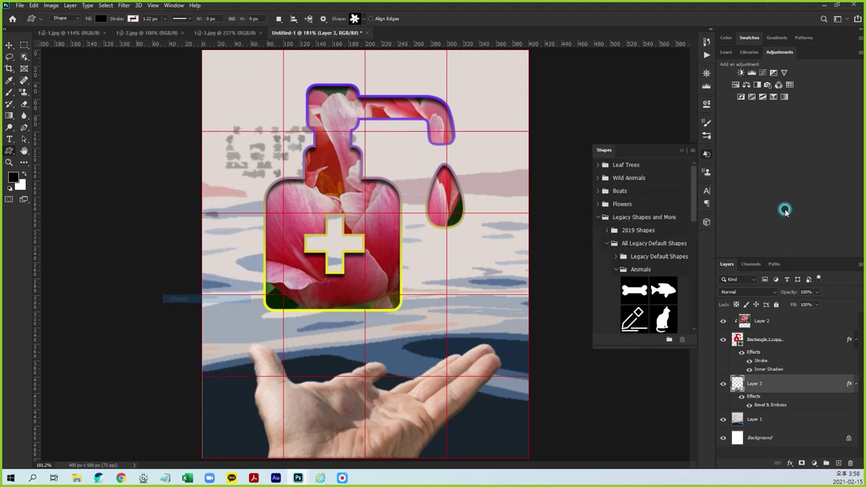
{"action": "left_click", "coordinate": [604, 218]}
{"action": "left_click", "coordinate": [653, 217]}
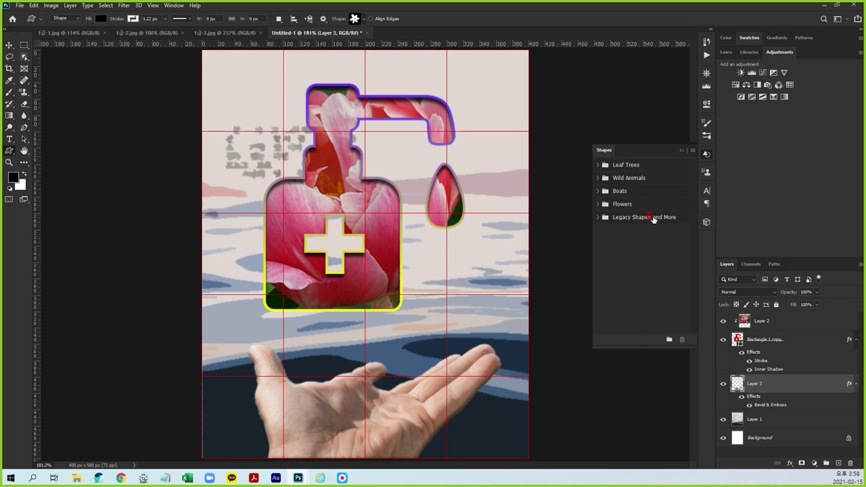
{"action": "left_click", "coordinate": [681, 342]}
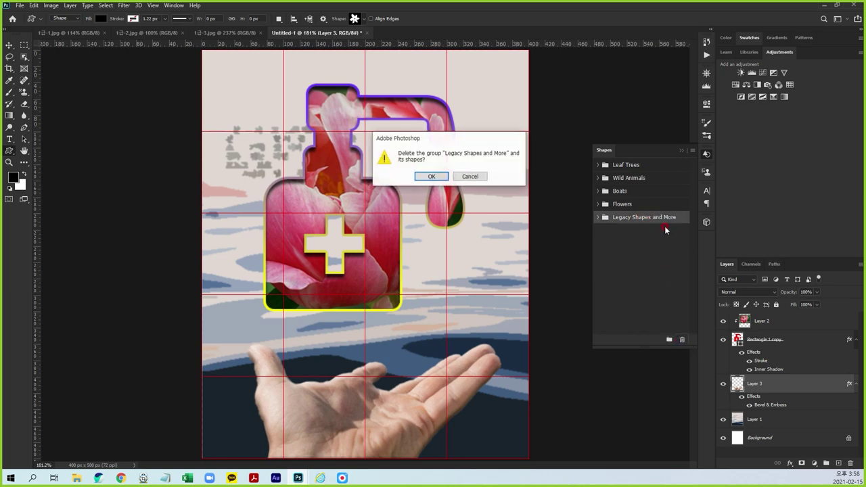
{"action": "left_click", "coordinate": [431, 178]}
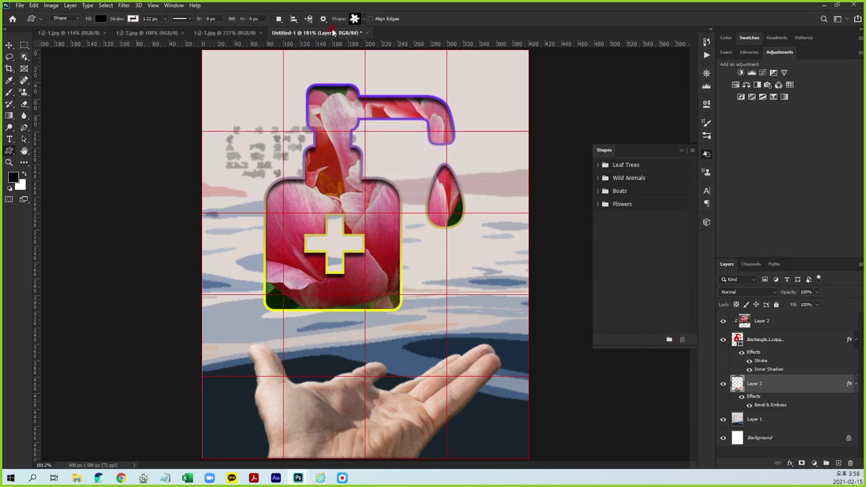
{"action": "left_click", "coordinate": [363, 18]}
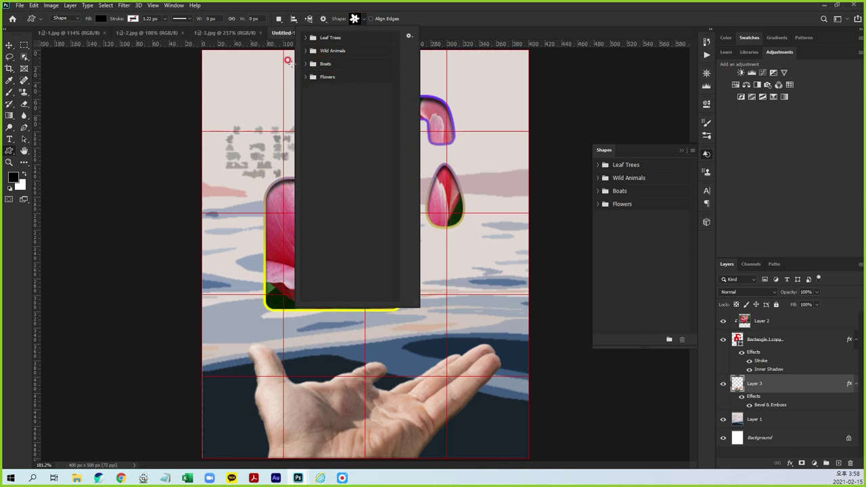
{"action": "left_click", "coordinate": [605, 45]}
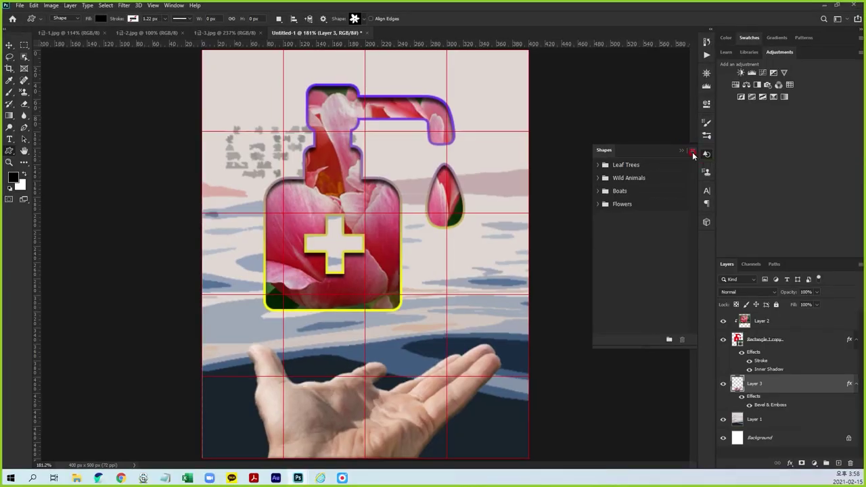
Restore Legacy Shapes and More and expand its All Legacy Default Shapes folder.
{"action": "left_click", "coordinate": [692, 153]}
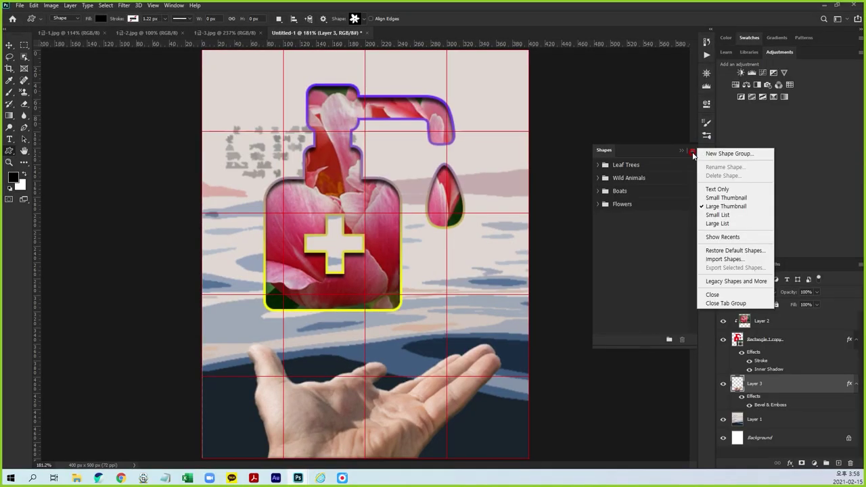
{"action": "left_click", "coordinate": [729, 282]}
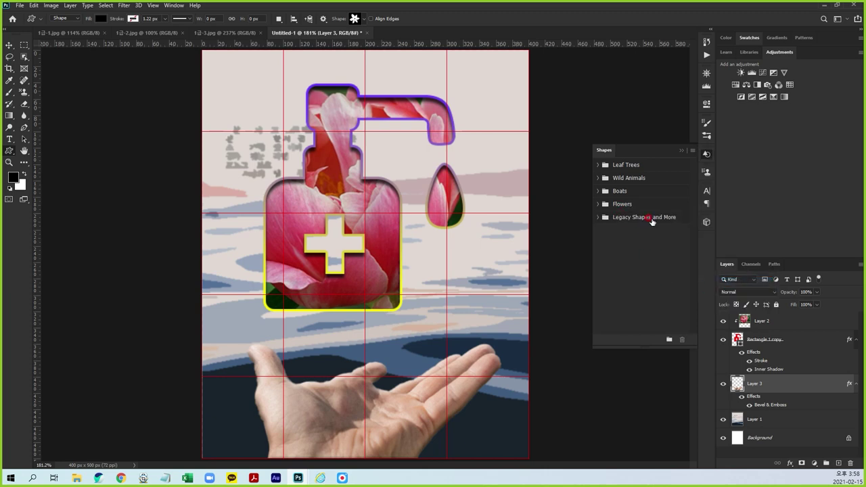
{"action": "left_click", "coordinate": [705, 155]}
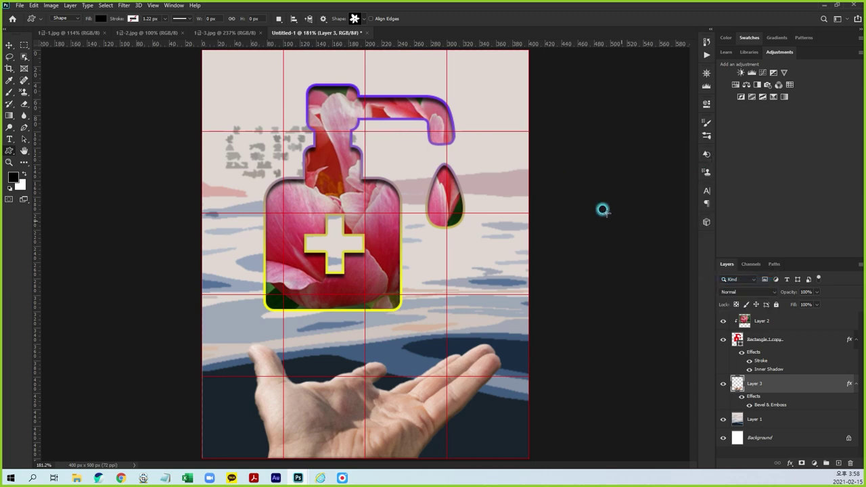
{"action": "left_click", "coordinate": [364, 20]}
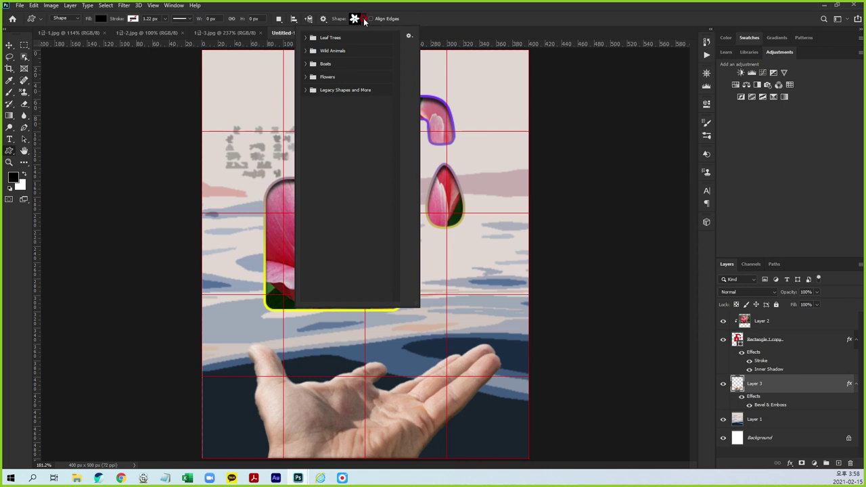
{"action": "left_click", "coordinate": [304, 90]}
{"action": "left_click", "coordinate": [314, 116]}
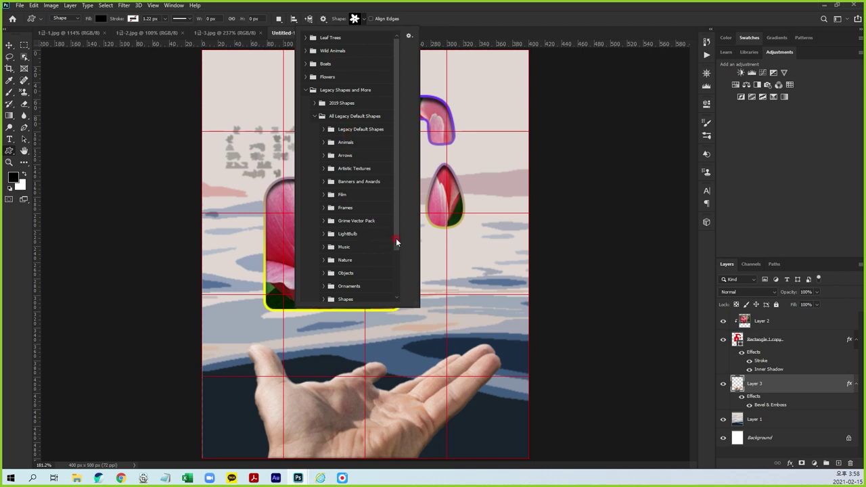
Pick Leaf 4 from the Nature shapes in the custom shape picker.
{"action": "left_click_drag", "start_coordinate": [396, 242], "coordinate": [397, 253]}
{"action": "left_click", "coordinate": [323, 240]}
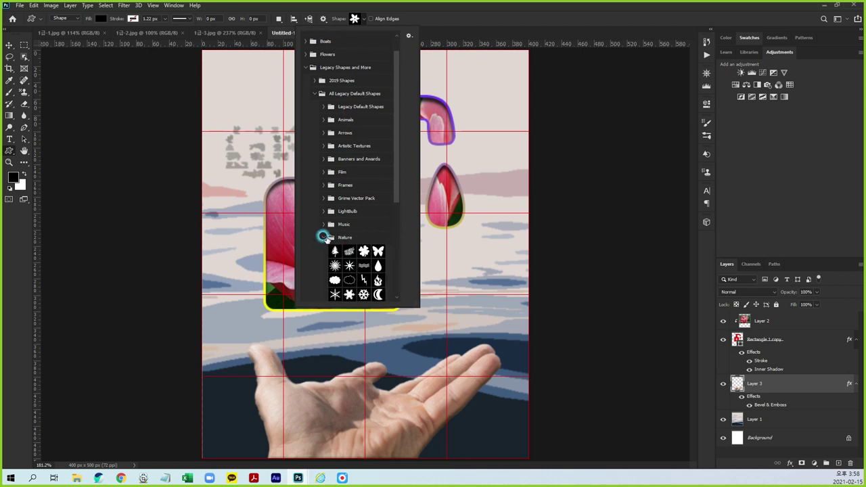
{"action": "scroll", "coordinate": [341, 217], "scroll_direction": "down", "scroll_amount": 2}
{"action": "scroll", "coordinate": [350, 192], "scroll_direction": "down", "scroll_amount": 2}
{"action": "scroll", "coordinate": [350, 191], "scroll_direction": "down", "scroll_amount": 1}
{"action": "scroll", "coordinate": [353, 156], "scroll_direction": "down", "scroll_amount": 1}
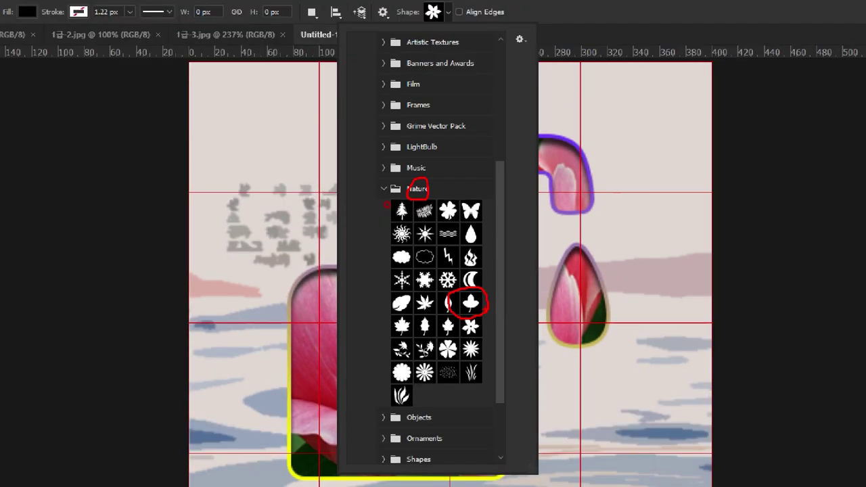
{"action": "left_click", "coordinate": [336, 148]}
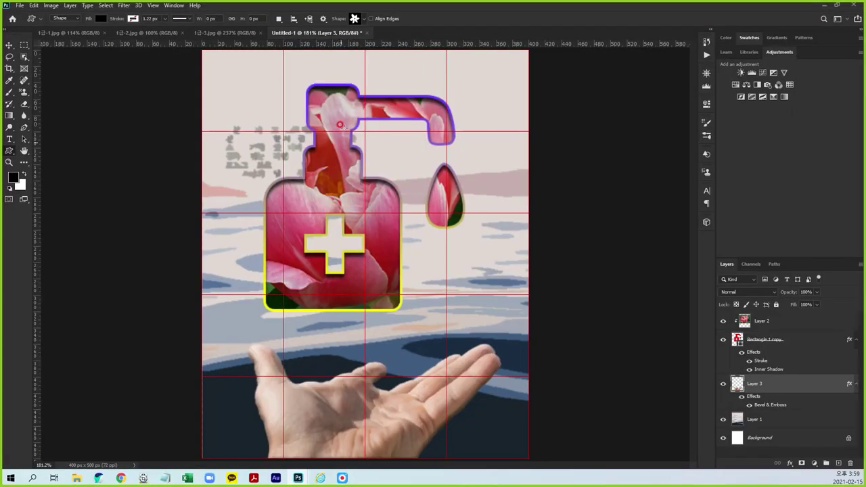
{"action": "left_click", "coordinate": [353, 17]}
{"action": "left_click", "coordinate": [378, 200]}
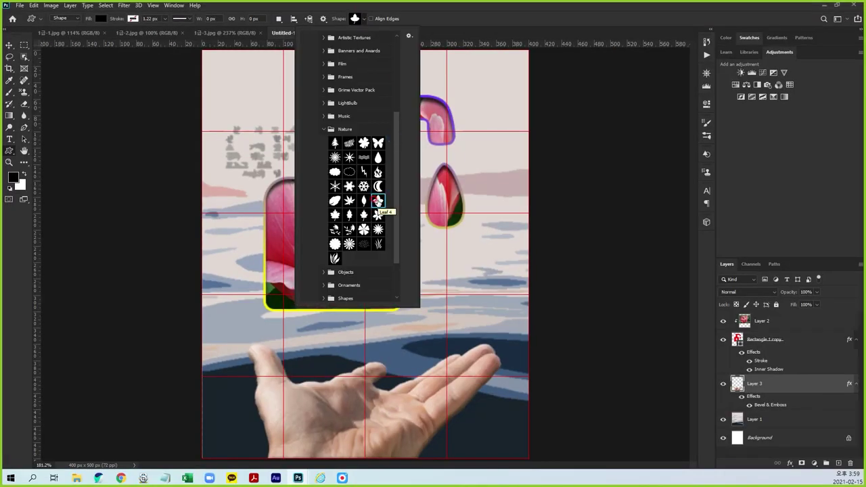
{"action": "left_click", "coordinate": [430, 303]}
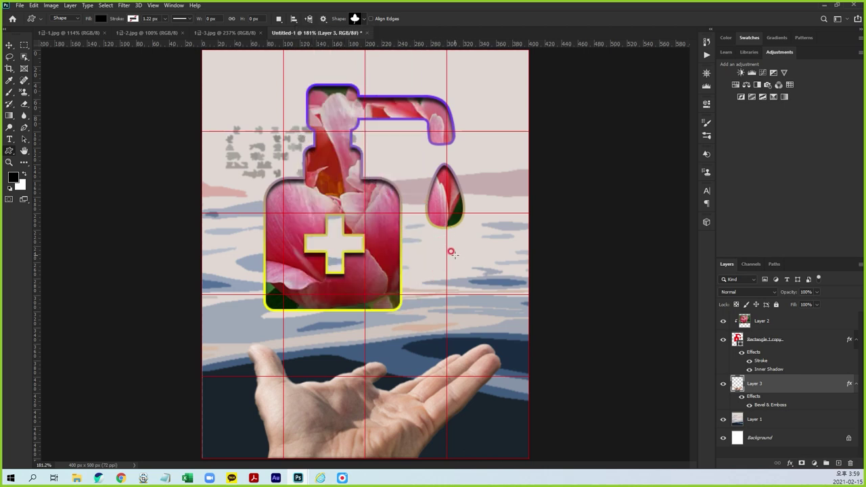
Draw the leaf right of the dispenser and fill it green #336633.
{"action": "left_click_drag", "start_coordinate": [450, 244], "coordinate": [509, 303]}
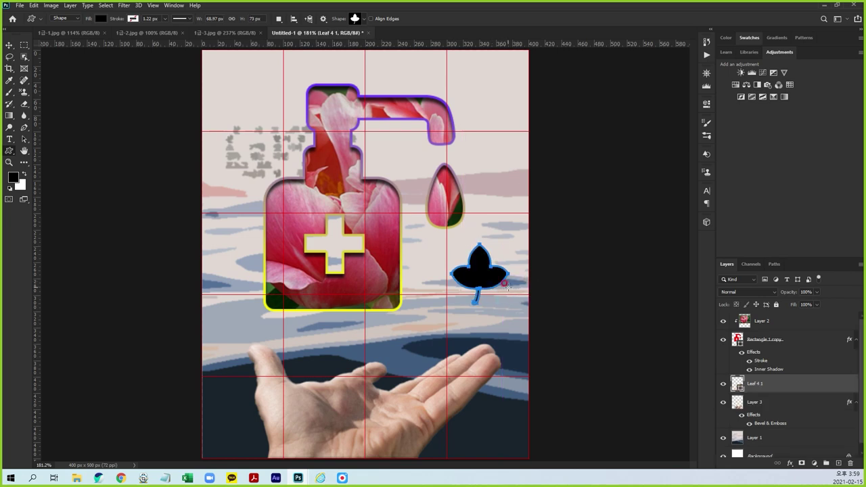
{"action": "double_click", "coordinate": [737, 384]}
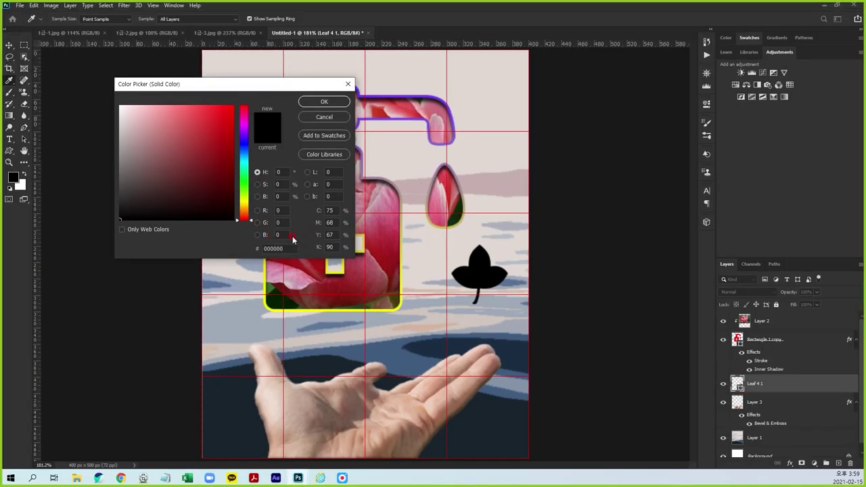
{"action": "left_click", "coordinate": [291, 250]}
{"action": "type", "text": "336633"}
{"action": "left_click", "coordinate": [326, 102]}
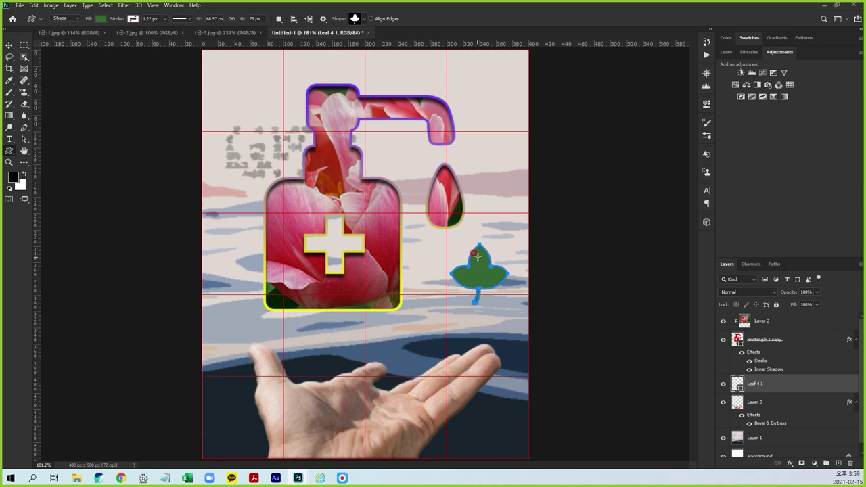
Rotate the leaf about 20 degrees and raise it slightly.
{"action": "key", "text": "ctrl+t"}
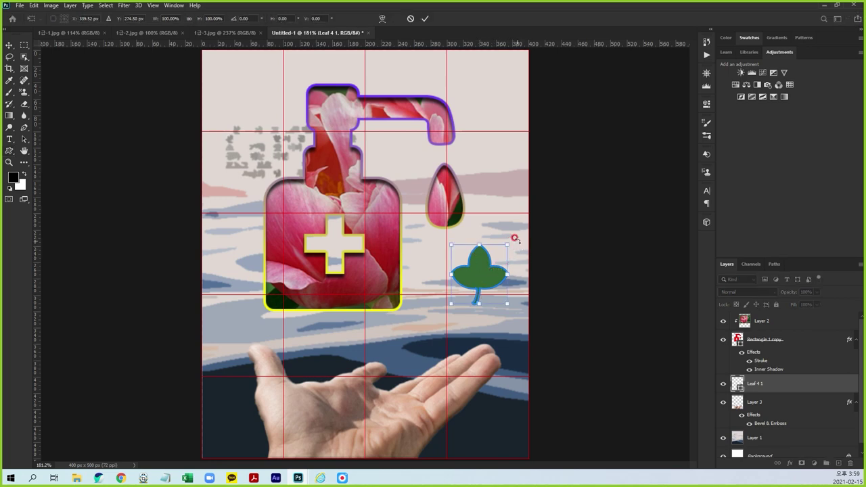
{"action": "left_click_drag", "start_coordinate": [515, 240], "coordinate": [541, 245]}
{"action": "left_click_drag", "start_coordinate": [478, 272], "coordinate": [480, 261]}
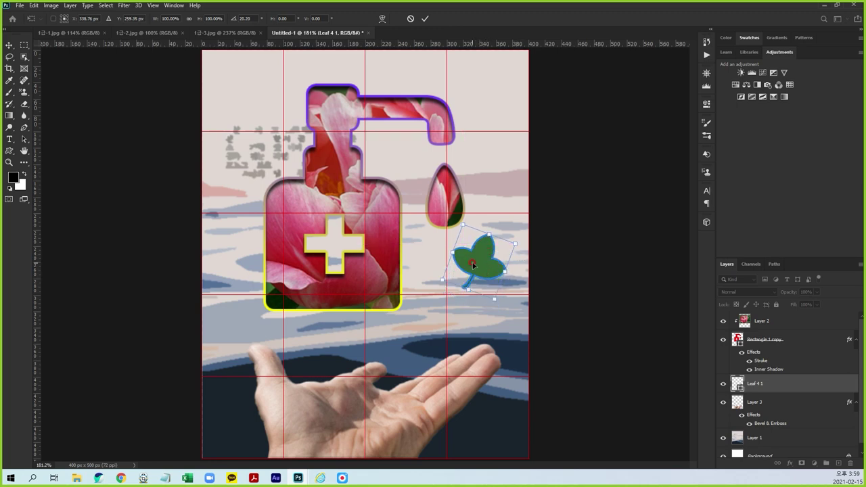
{"action": "key", "text": "Return"}
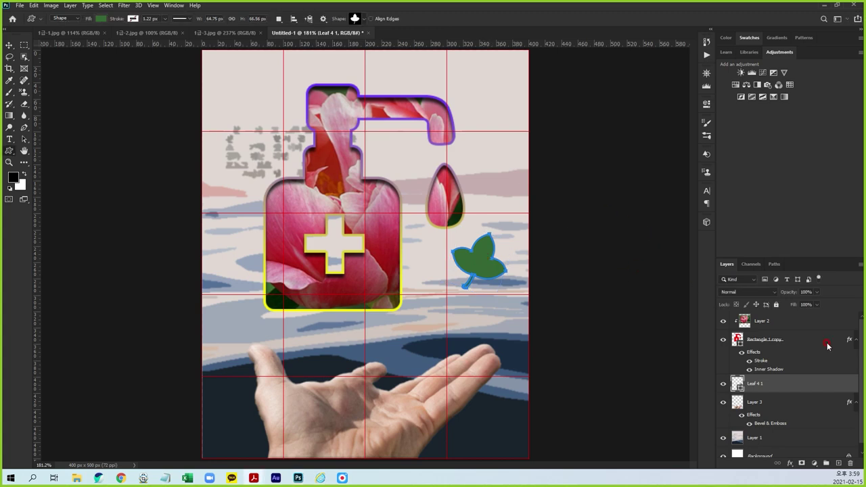
Give the Leaf 4 1 layer an Inner Shadow layer style.
{"action": "double_click", "coordinate": [787, 384]}
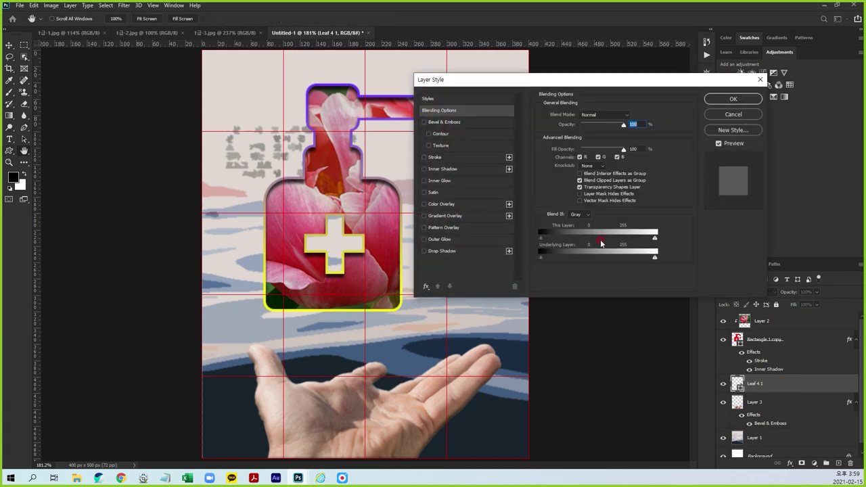
{"action": "left_click", "coordinate": [448, 169]}
{"action": "mouse_move", "coordinate": [484, 79]}
{"action": "left_mouse_down"}
{"action": "mouse_move", "coordinate": [576, 207]}
{"action": "mouse_move", "coordinate": [568, 100]}
{"action": "mouse_move", "coordinate": [578, 84]}
{"action": "left_mouse_up"}
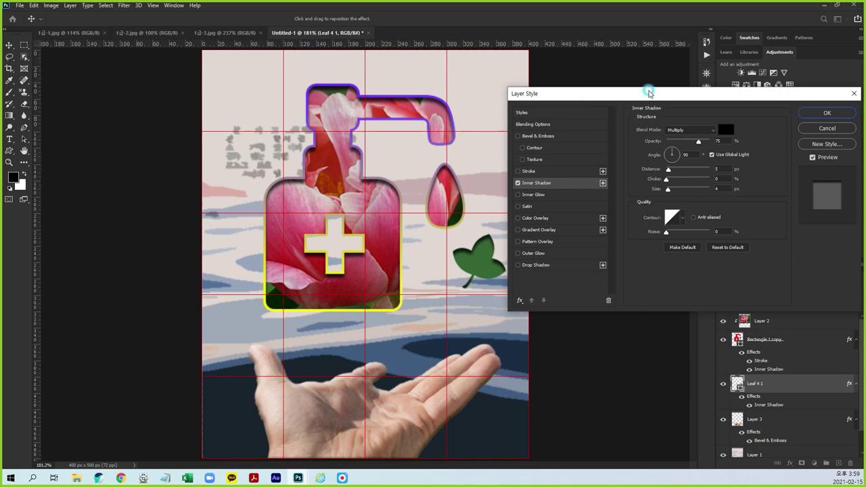
{"action": "left_click", "coordinate": [810, 115]}
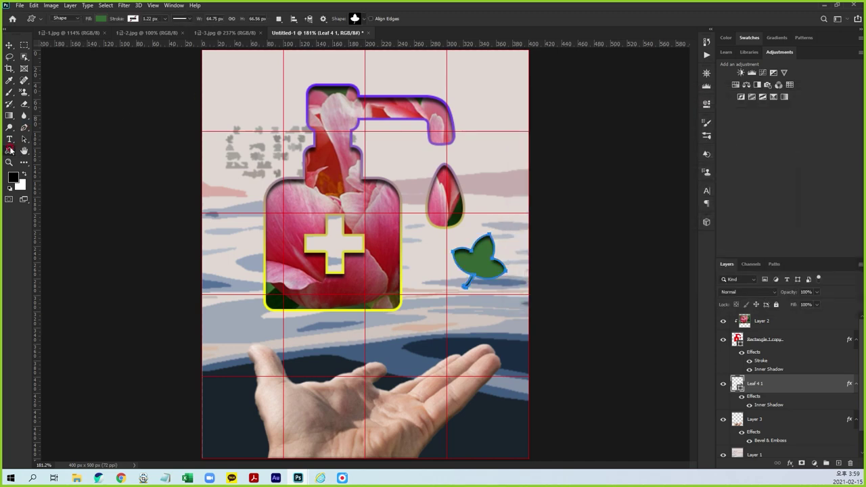
Draw a flower shape near the poster's top-left corner.
{"action": "left_click", "coordinate": [362, 18]}
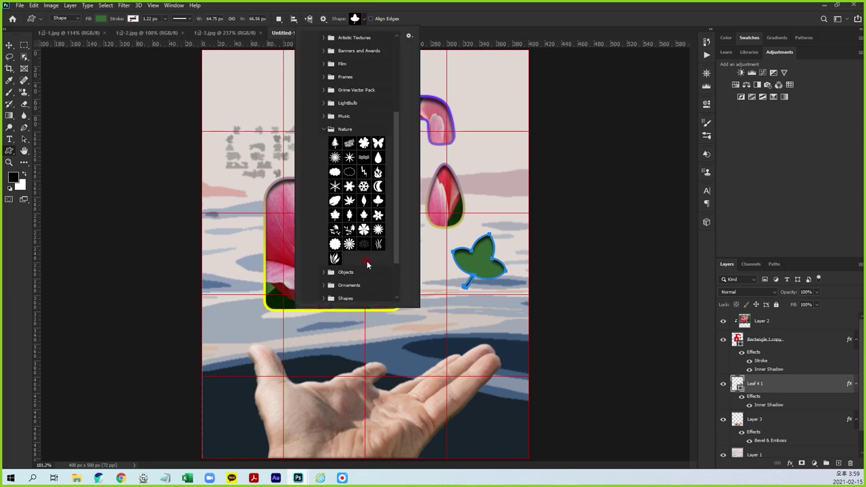
{"action": "double_click", "coordinate": [379, 215]}
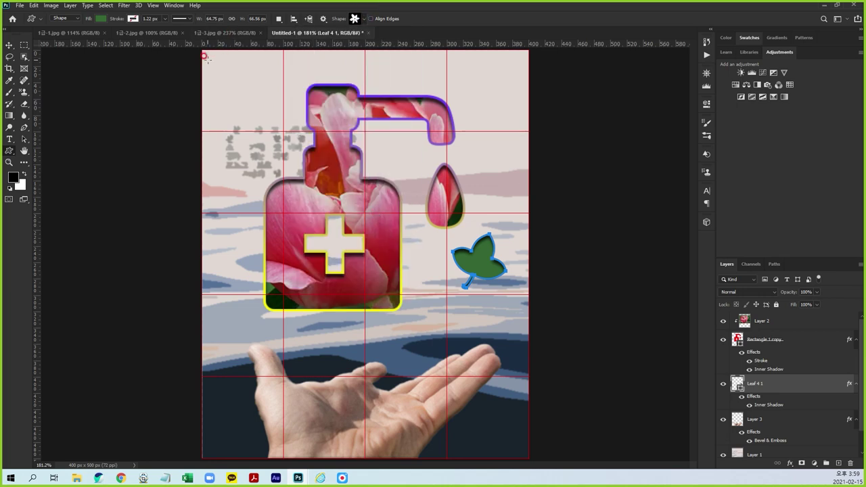
{"action": "mouse_move", "coordinate": [200, 58]}
{"action": "left_mouse_down"}
{"action": "mouse_move", "coordinate": [294, 138]}
{"action": "mouse_move", "coordinate": [303, 189]}
{"action": "left_mouse_up"}
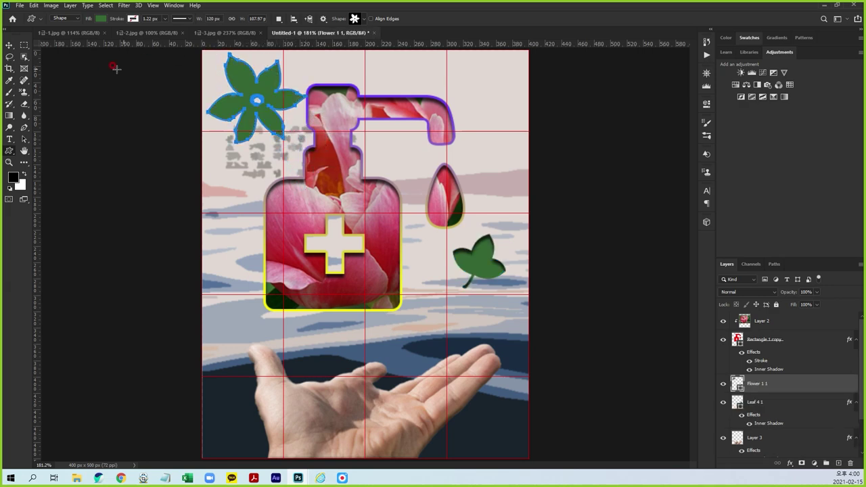
{"action": "left_click", "coordinate": [10, 45]}
{"action": "left_click_drag", "start_coordinate": [270, 98], "coordinate": [263, 99]}
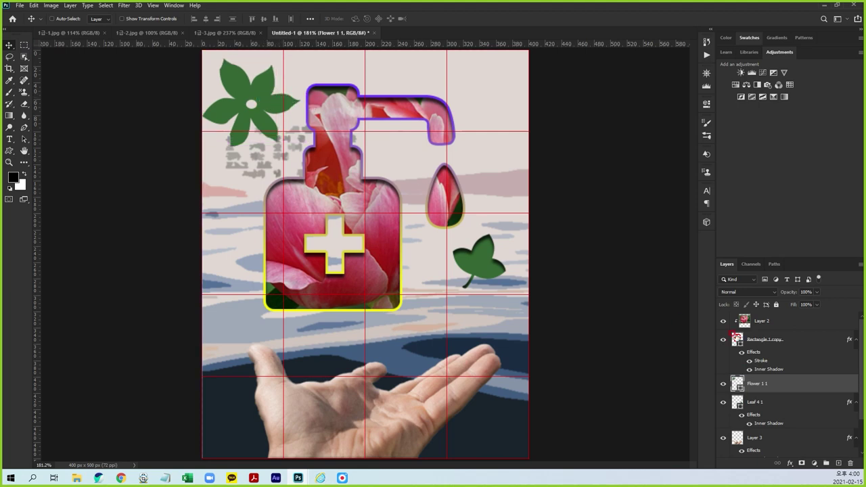
Set the flower's fill colour to orange #ff9933.
{"action": "double_click", "coordinate": [737, 383]}
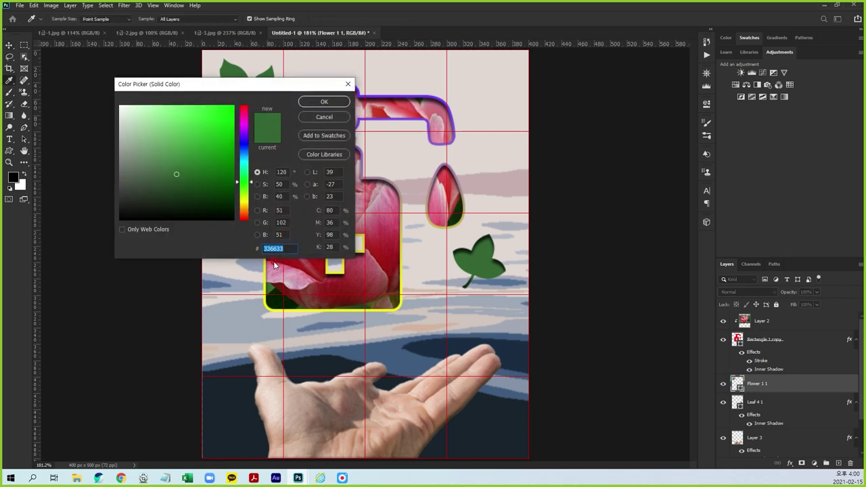
{"action": "type", "text": "ff9933"}
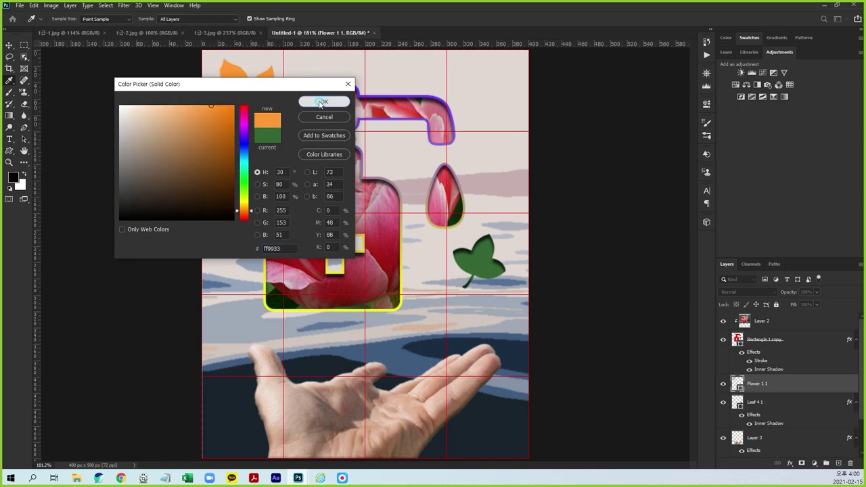
{"action": "left_click", "coordinate": [322, 102]}
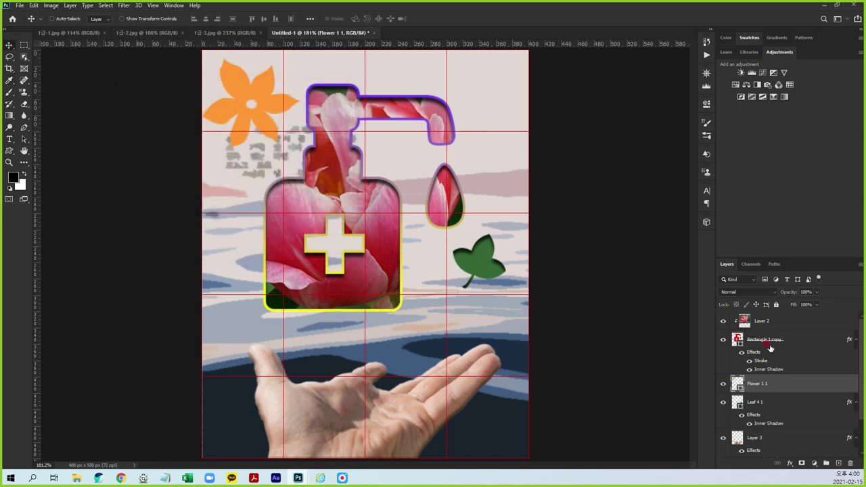
Add an Outer Glow layer style to the orange flower.
{"action": "left_click_drag", "start_coordinate": [772, 378], "coordinate": [778, 383]}
{"action": "double_click", "coordinate": [780, 384]}
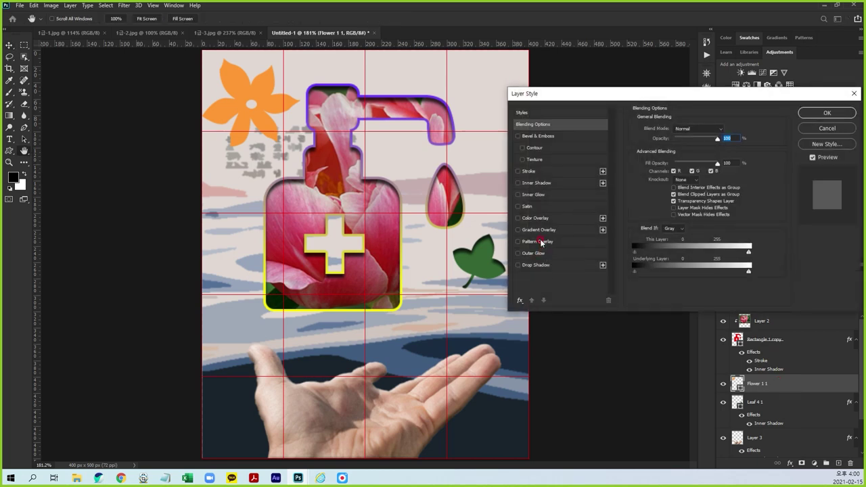
{"action": "left_click", "coordinate": [568, 253]}
{"action": "left_click_drag", "start_coordinate": [548, 115], "coordinate": [520, 120]}
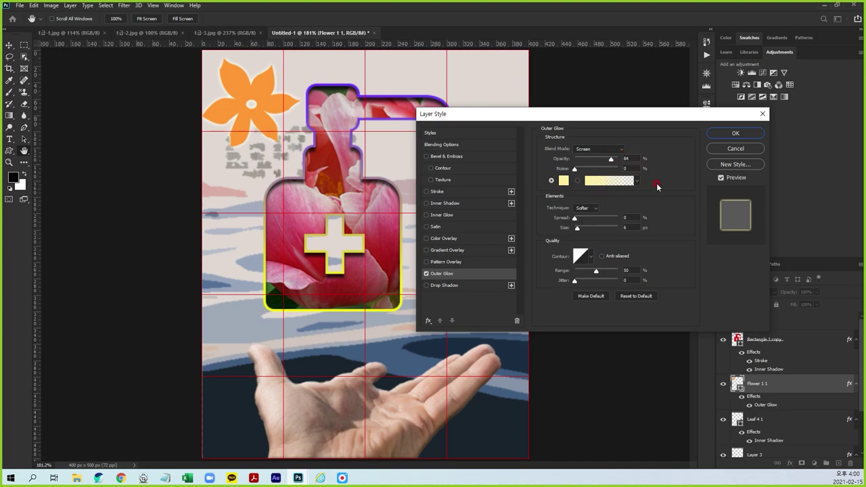
{"action": "left_click", "coordinate": [718, 134]}
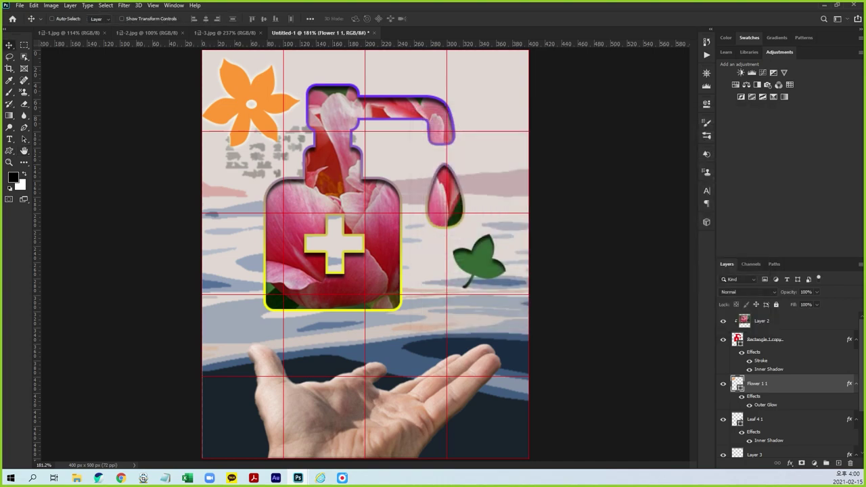
{"action": "left_click", "coordinate": [253, 477]}
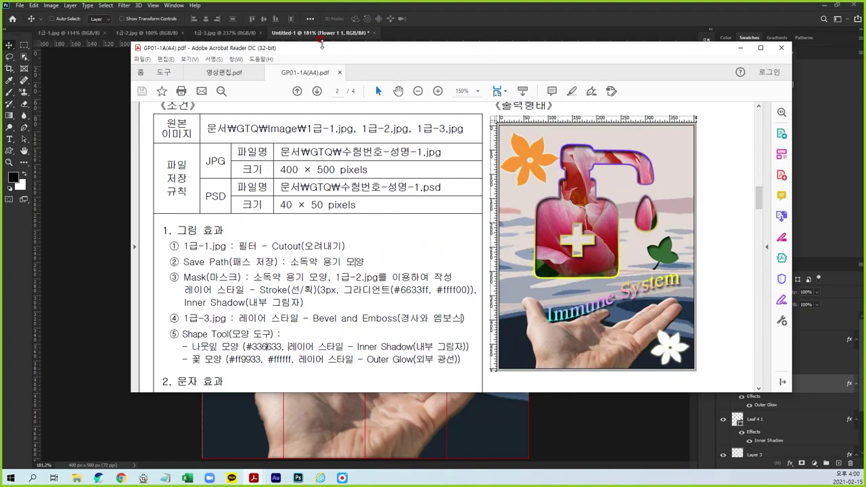
Duplicate the flower to the bottom-right and scale the copy to about 66%.
{"action": "left_click", "coordinate": [322, 35]}
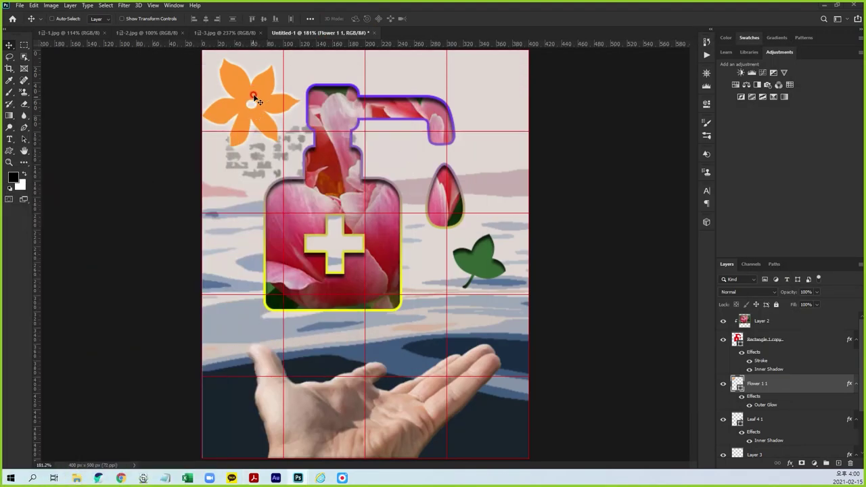
{"action": "mouse_move", "coordinate": [261, 96]}
{"action": "left_mouse_down"}
{"action": "mouse_move", "coordinate": [424, 345]}
{"action": "mouse_move", "coordinate": [504, 411]}
{"action": "left_mouse_up"}
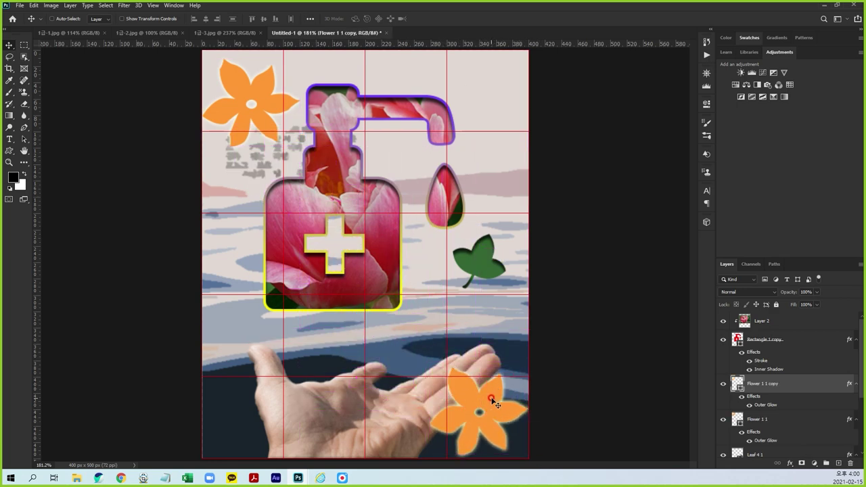
{"action": "key", "text": "ctrl+t"}
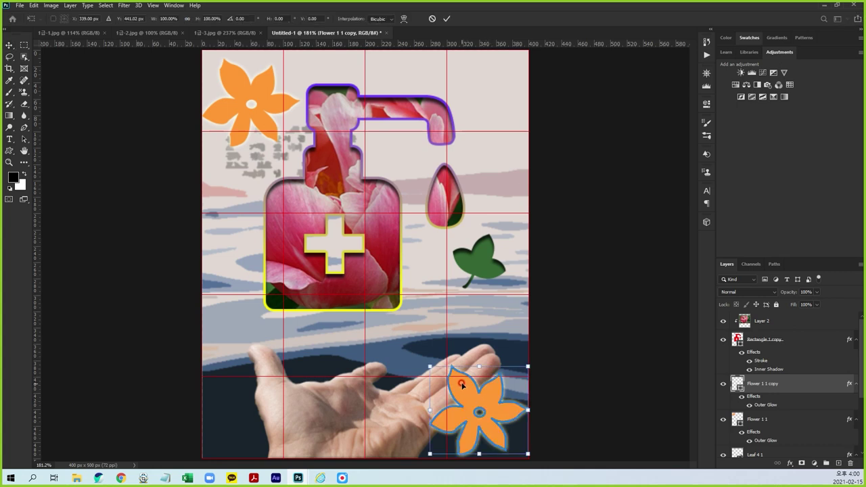
{"action": "left_click_drag", "start_coordinate": [430, 365], "coordinate": [463, 395]}
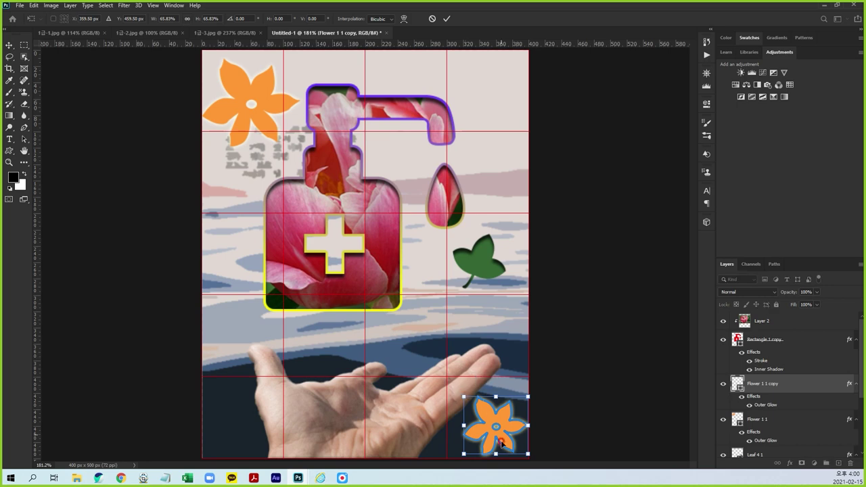
{"action": "left_click_drag", "start_coordinate": [508, 439], "coordinate": [500, 434]}
{"action": "key", "text": "Return"}
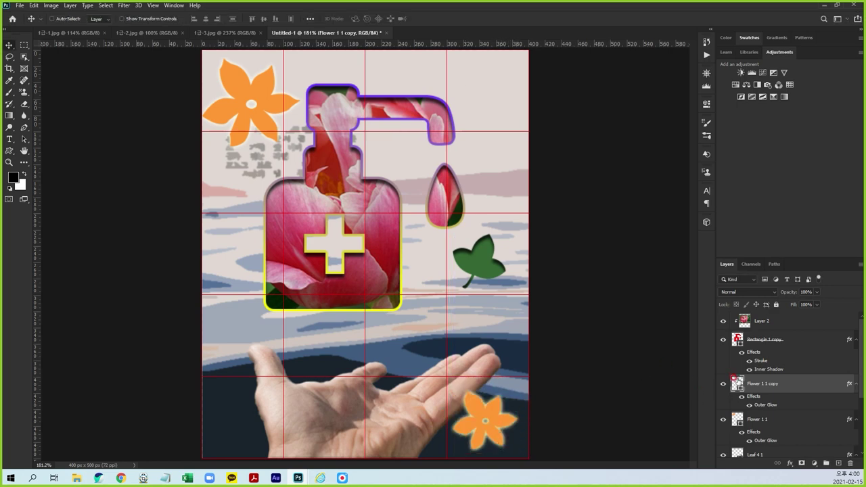
Recolour the Flower 1 1 copy fill to white #ffffff.
{"action": "double_click", "coordinate": [738, 383]}
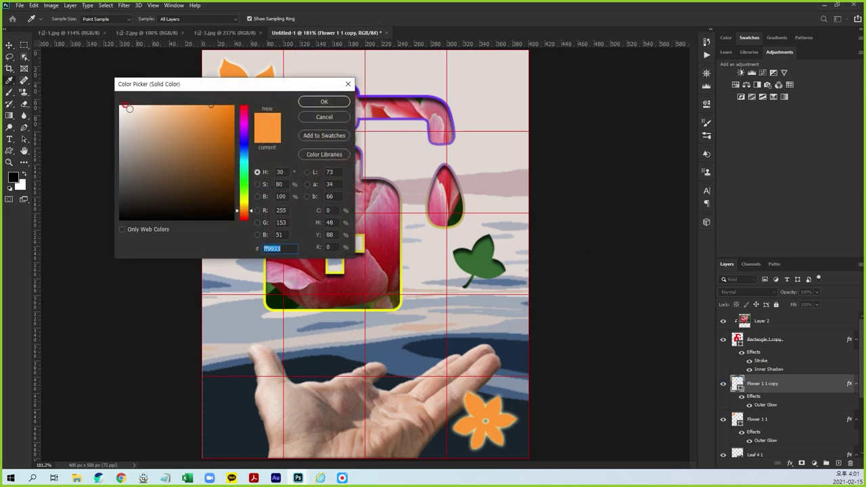
{"action": "left_click_drag", "start_coordinate": [122, 112], "coordinate": [106, 95]}
{"action": "left_click", "coordinate": [318, 102]}
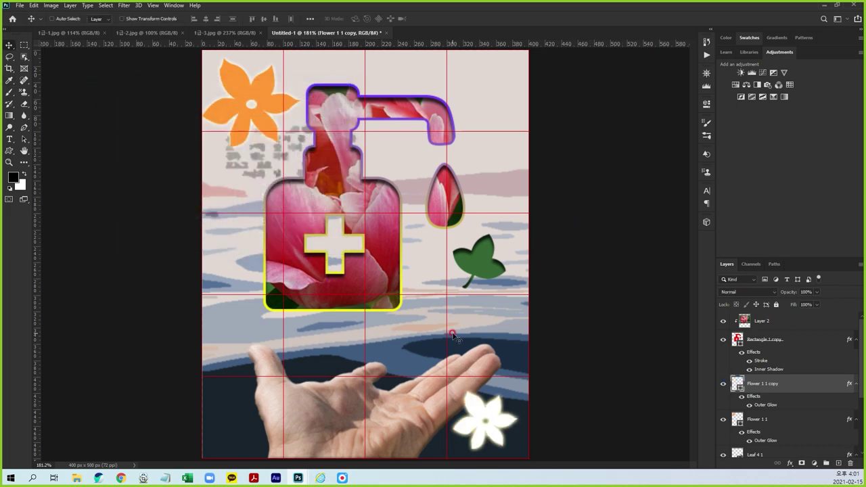
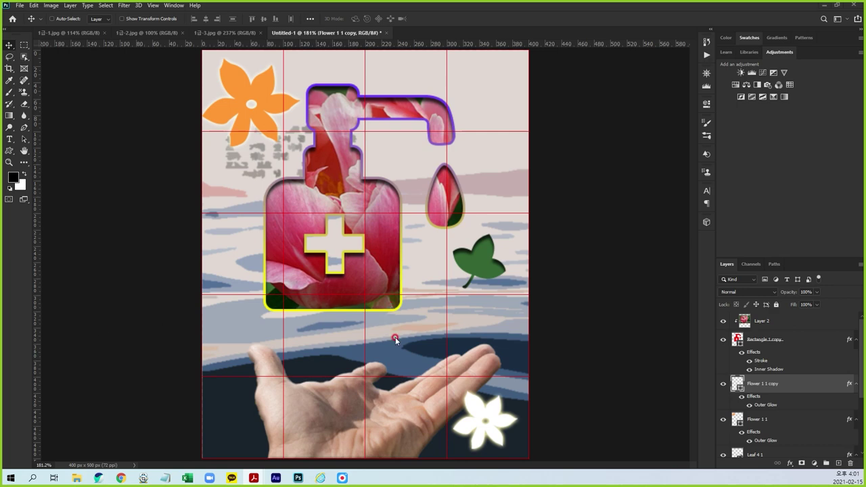
Add a left-aligned 'Lorem Ipsum' placeholder text layer above the open hand.
{"action": "left_click", "coordinate": [10, 139]}
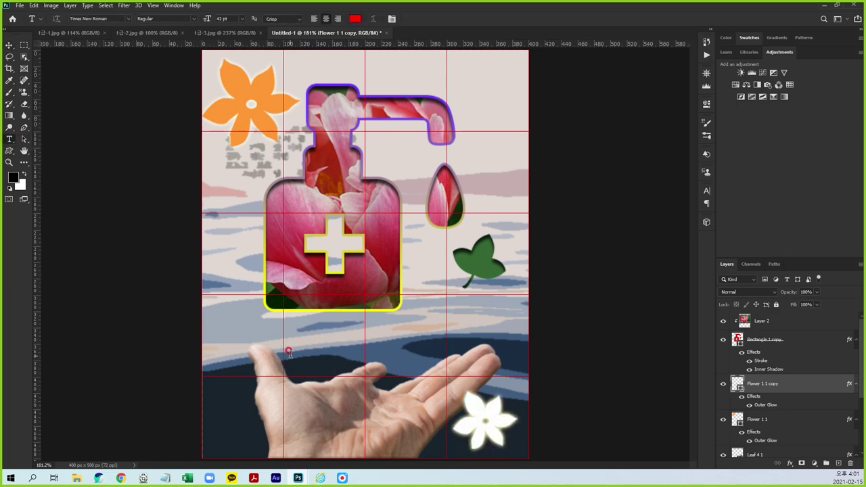
{"action": "left_click", "coordinate": [288, 351]}
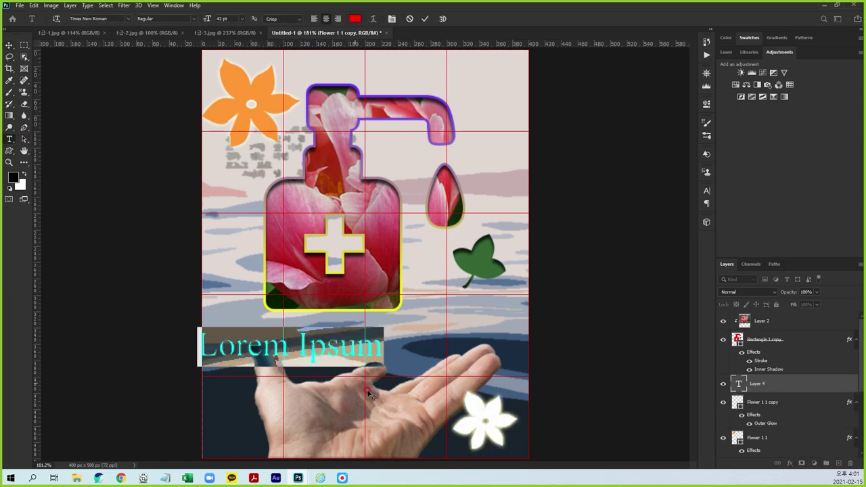
{"action": "left_click", "coordinate": [314, 21]}
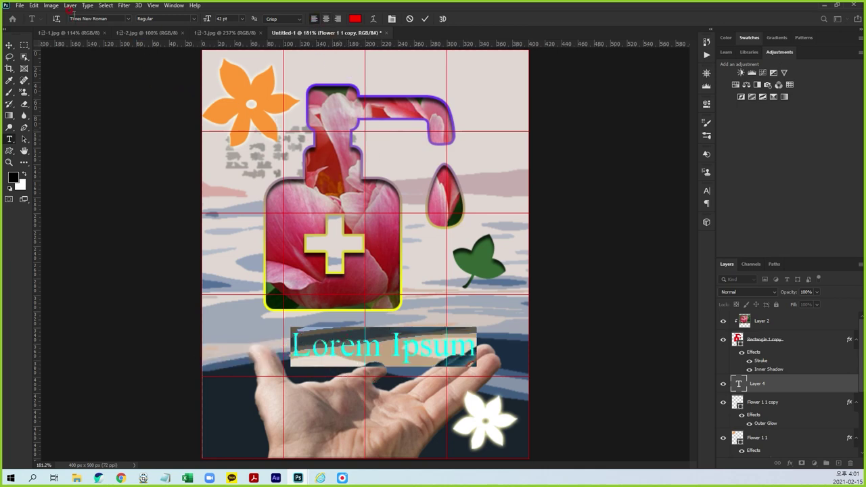
{"action": "left_click", "coordinate": [128, 18]}
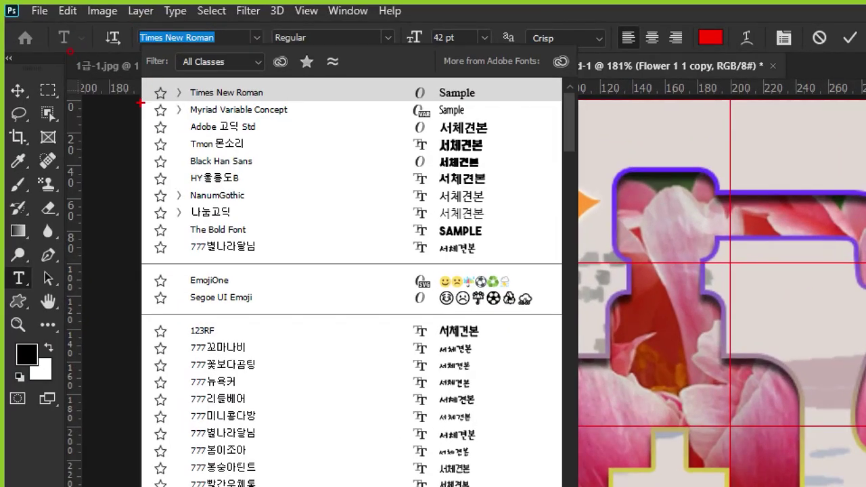
Commit the red Lorem Ipsum text in Times New Roman Regular 42 pt with Crisp anti-aliasing.
{"action": "mouse_move", "coordinate": [138, 103]}
{"action": "left_mouse_down"}
{"action": "mouse_move", "coordinate": [270, 100]}
{"action": "mouse_move", "coordinate": [143, 80]}
{"action": "left_mouse_up"}
{"action": "left_click_drag", "start_coordinate": [137, 46], "coordinate": [311, 43]}
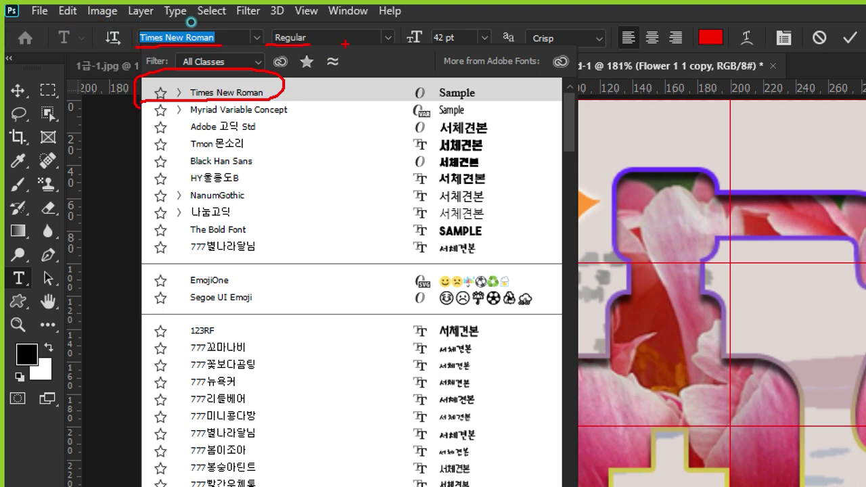
{"action": "mouse_move", "coordinate": [466, 43]}
{"action": "left_mouse_down"}
{"action": "mouse_move", "coordinate": [457, 13]}
{"action": "mouse_move", "coordinate": [471, 45]}
{"action": "left_mouse_up"}
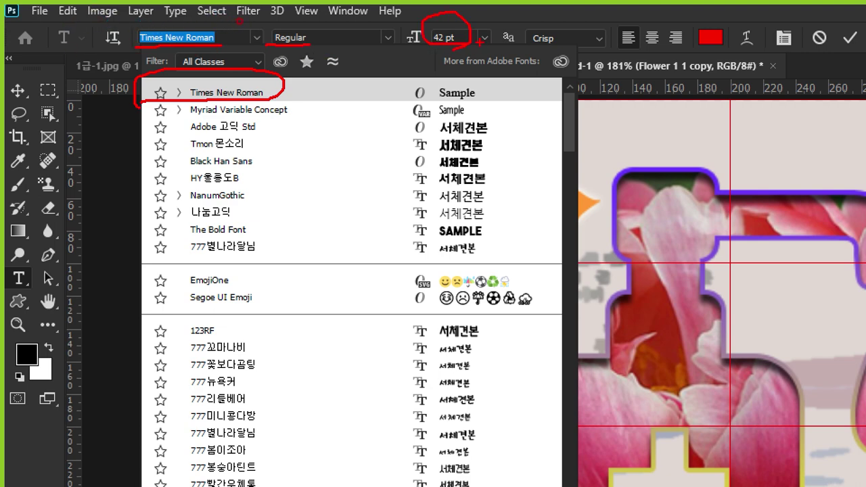
{"action": "left_click_drag", "start_coordinate": [639, 49], "coordinate": [632, 49]}
{"action": "left_click_drag", "start_coordinate": [553, 27], "coordinate": [523, 48]}
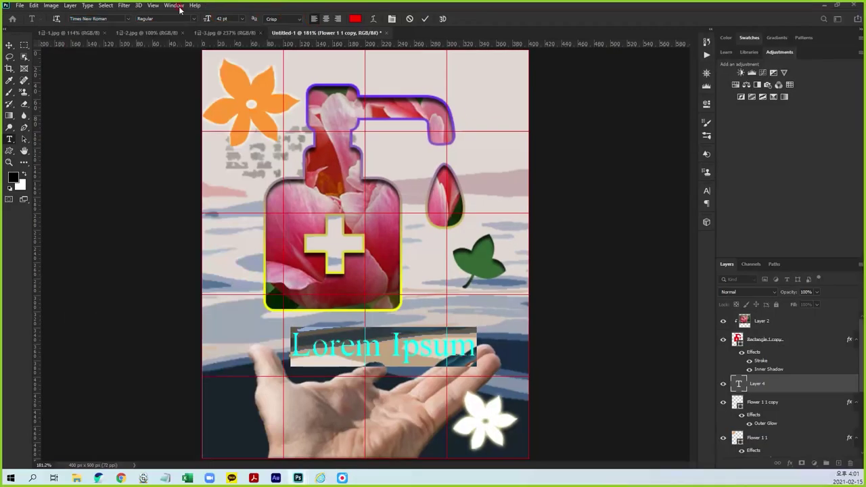
{"action": "left_click", "coordinate": [276, 19]}
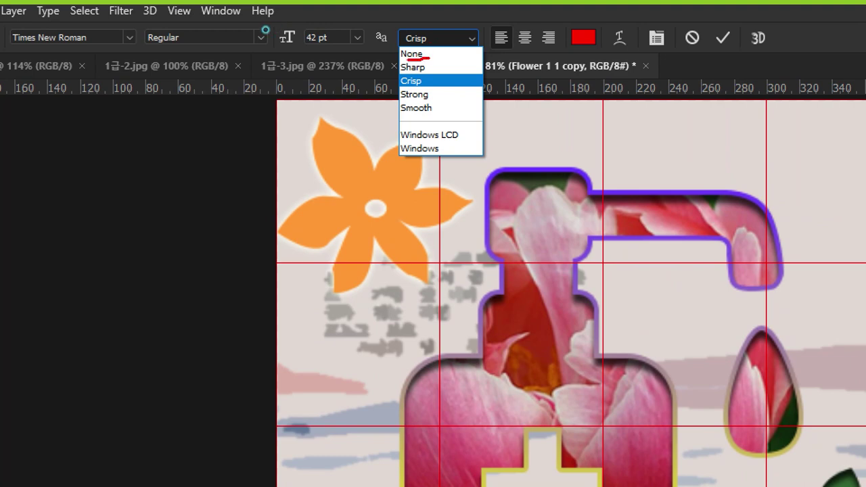
{"action": "mouse_move", "coordinate": [423, 51]}
{"action": "left_mouse_down"}
{"action": "mouse_move", "coordinate": [428, 64]}
{"action": "mouse_move", "coordinate": [403, 58]}
{"action": "mouse_move", "coordinate": [427, 114]}
{"action": "left_mouse_up"}
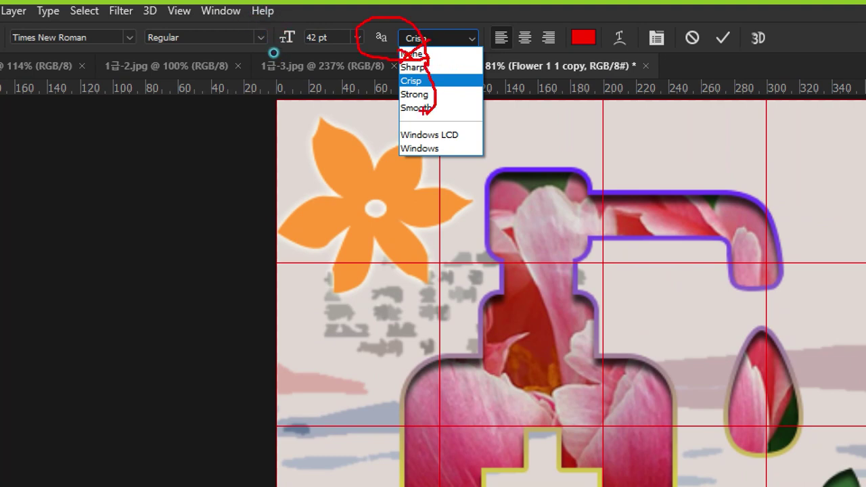
{"action": "left_click_drag", "start_coordinate": [399, 66], "coordinate": [393, 114]}
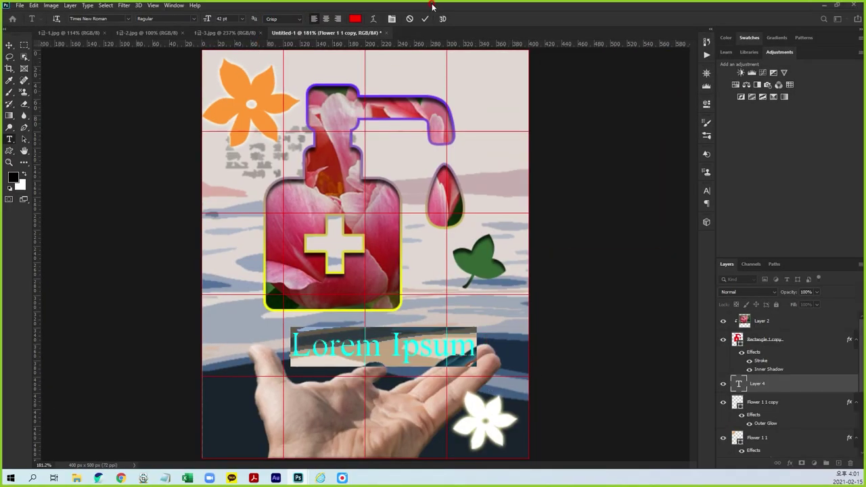
{"action": "left_click", "coordinate": [425, 19]}
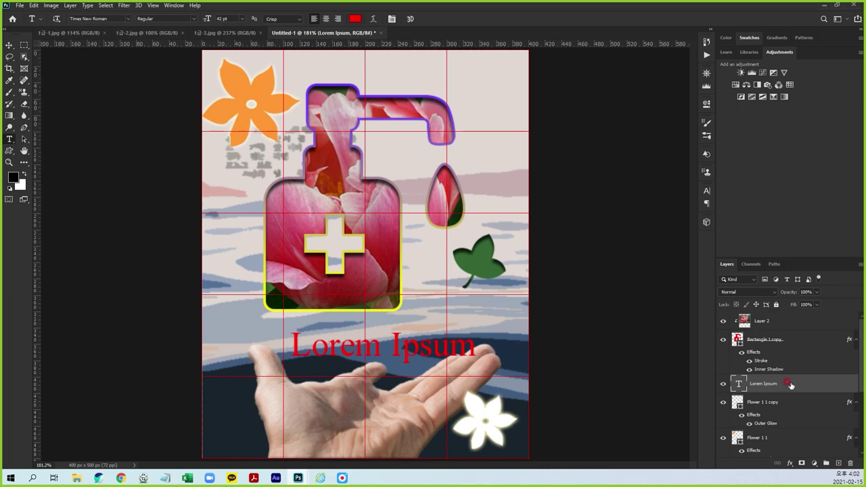
Add a Gradient Overlay style to the Lorem Ipsum layer and inspect its first colour stop.
{"action": "double_click", "coordinate": [791, 384]}
{"action": "left_click", "coordinate": [454, 250]}
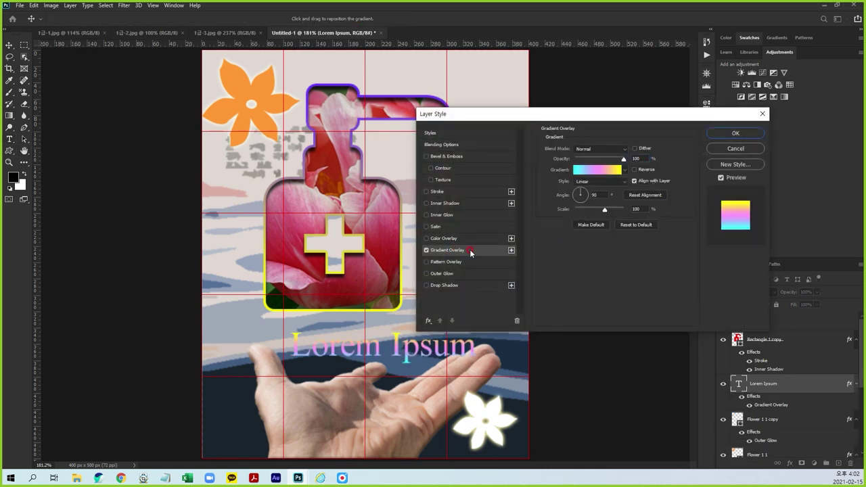
{"action": "left_click_drag", "start_coordinate": [520, 112], "coordinate": [492, 58]}
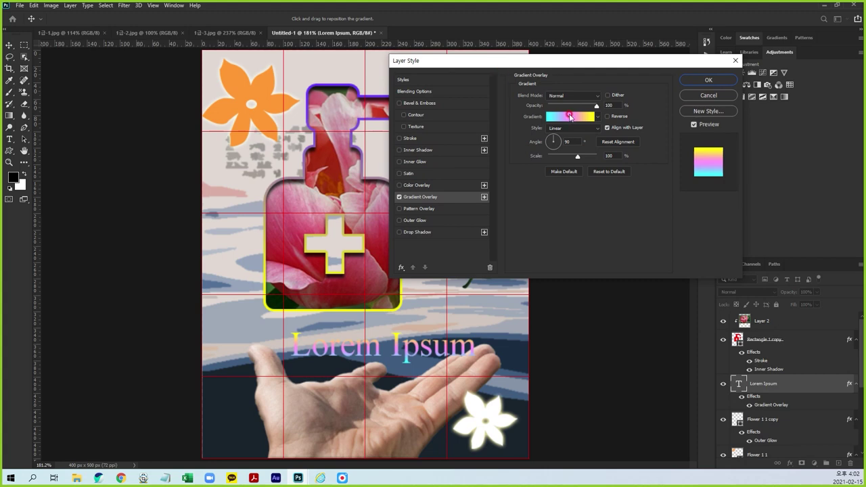
{"action": "left_click", "coordinate": [570, 117]}
{"action": "left_click", "coordinate": [226, 232]}
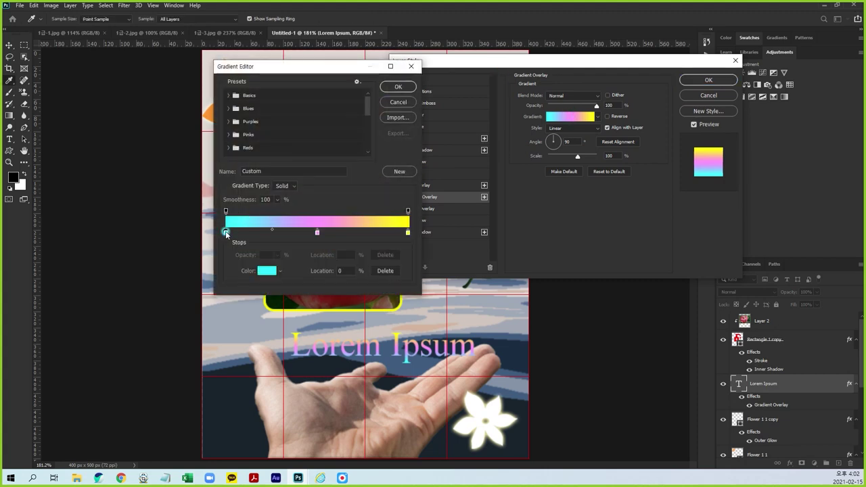
{"action": "double_click", "coordinate": [226, 232]}
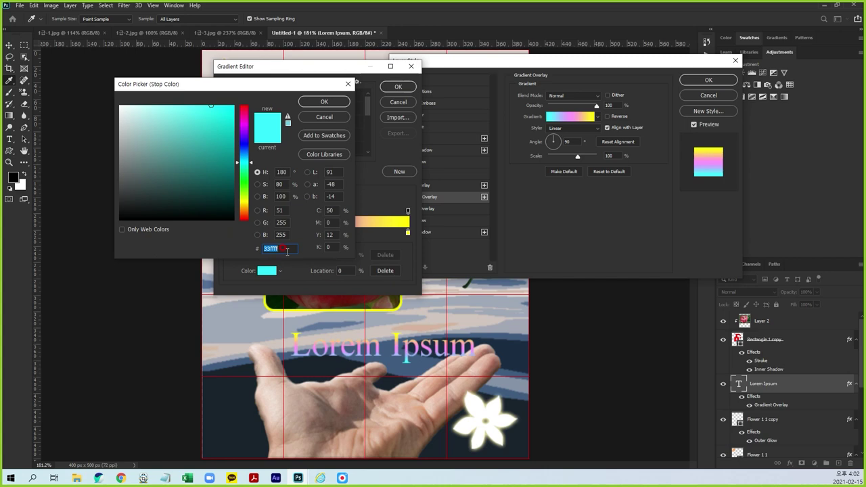
{"action": "left_click", "coordinate": [318, 103]}
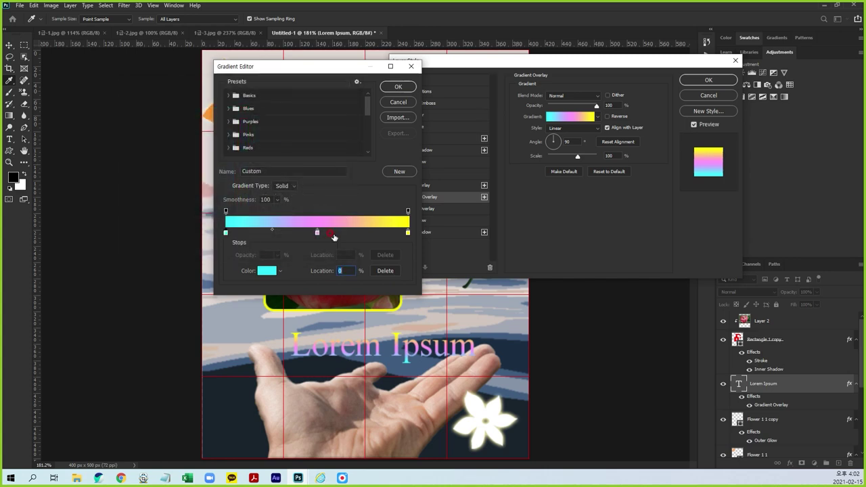
{"action": "left_click", "coordinate": [401, 103]}
Apply the Basics > Foreground to Background black-to-white gradient preset.
{"action": "left_click", "coordinate": [575, 117]}
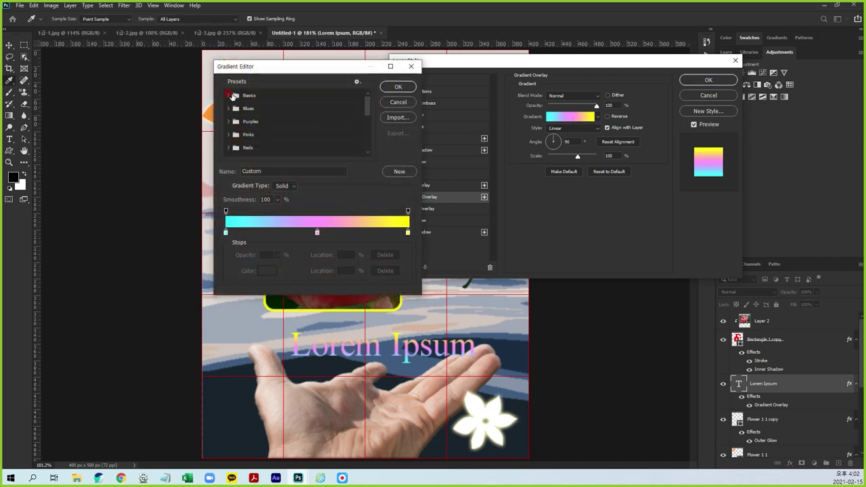
{"action": "left_click", "coordinate": [248, 96]}
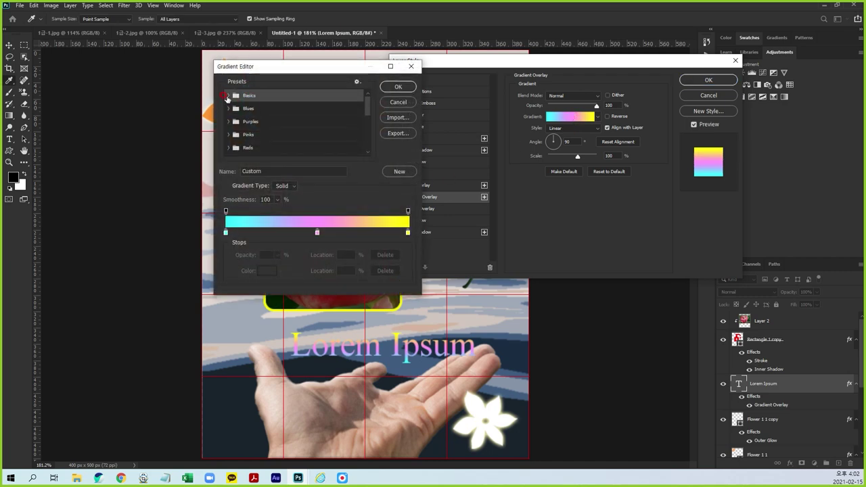
{"action": "left_click", "coordinate": [228, 95]}
{"action": "left_click", "coordinate": [240, 109]}
{"action": "left_click", "coordinate": [397, 85]}
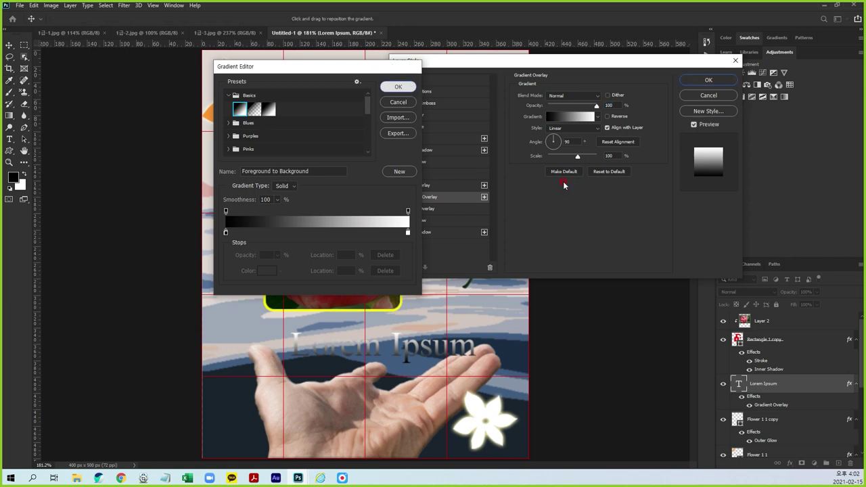
Change the gradient's first colour stop to cyan 33ffff.
{"action": "left_click", "coordinate": [571, 117]}
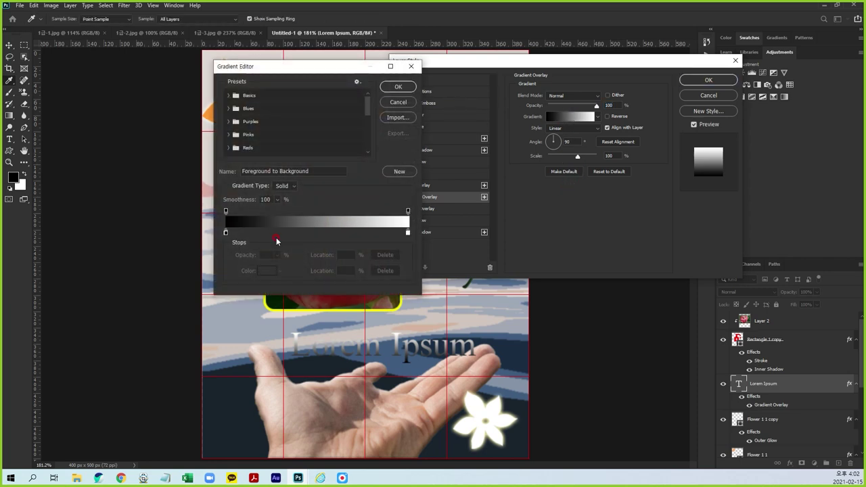
{"action": "left_click", "coordinate": [226, 232]}
{"action": "double_click", "coordinate": [225, 232]}
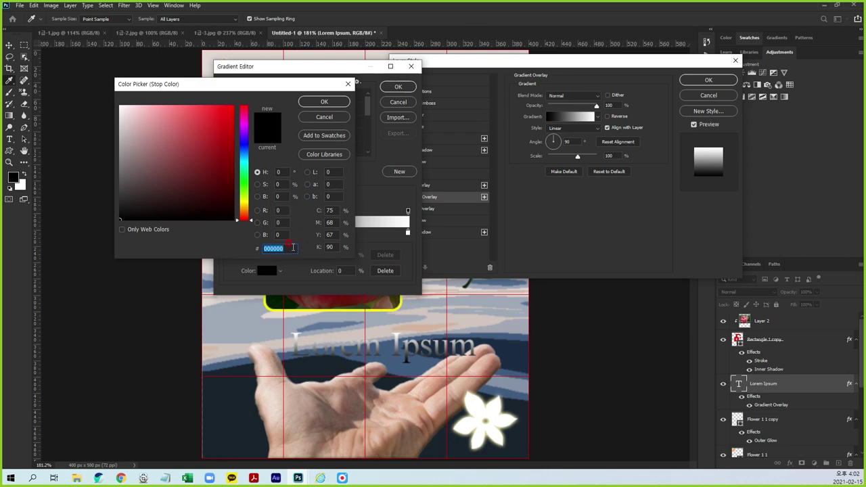
{"action": "type", "text": "33ffff"}
{"action": "left_click", "coordinate": [315, 105]}
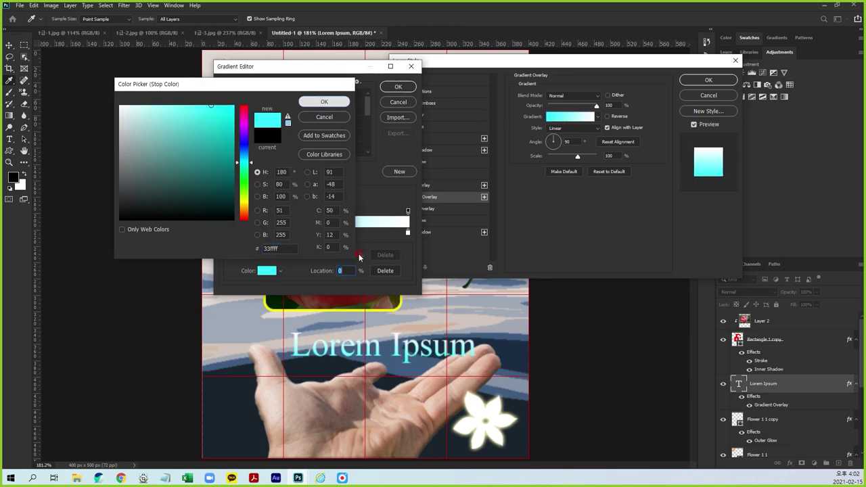
Add a pink ff99ff colour stop at the middle of the gradient.
{"action": "left_click", "coordinate": [316, 232]}
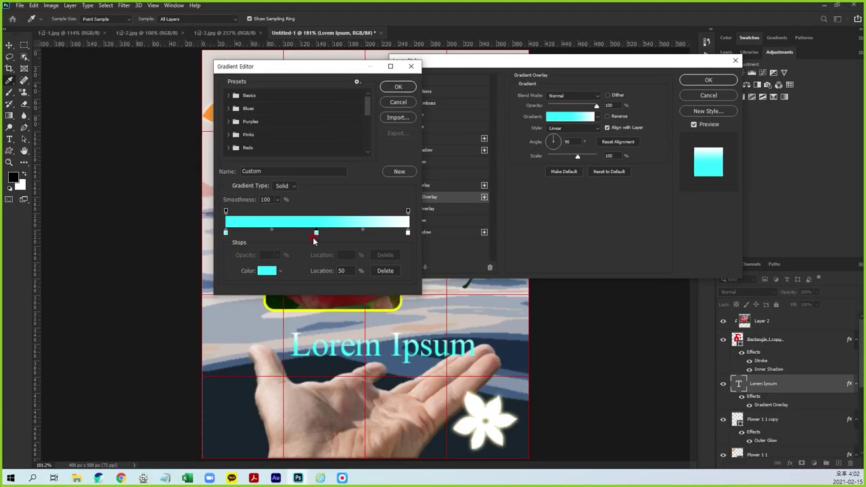
{"action": "double_click", "coordinate": [314, 233]}
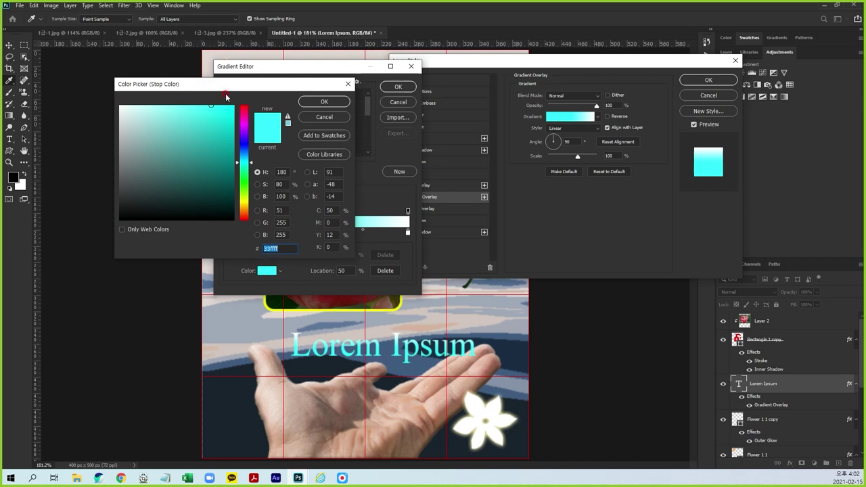
{"action": "key", "text": "ctrl+2"}
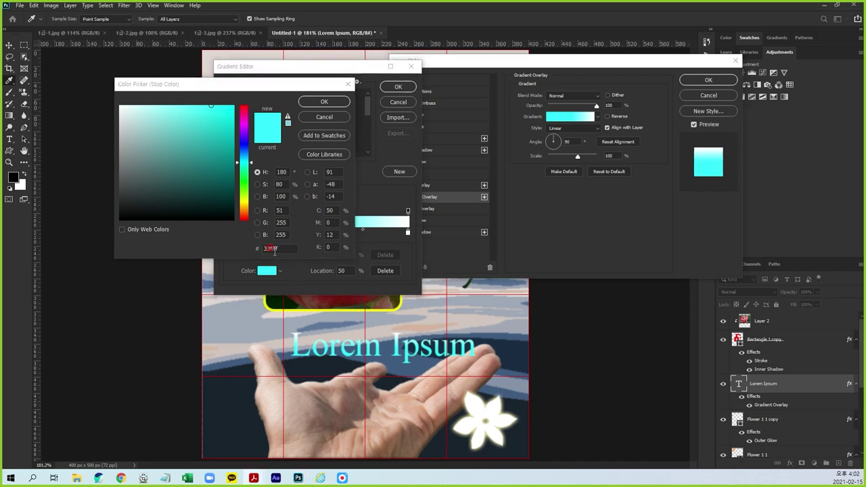
{"action": "left_click", "coordinate": [283, 248]}
{"action": "key", "text": "ctrl+2"}
{"action": "key", "text": "ctrl+2"}
{"action": "left_click", "coordinate": [270, 249]}
{"action": "type", "text": "ff99"}
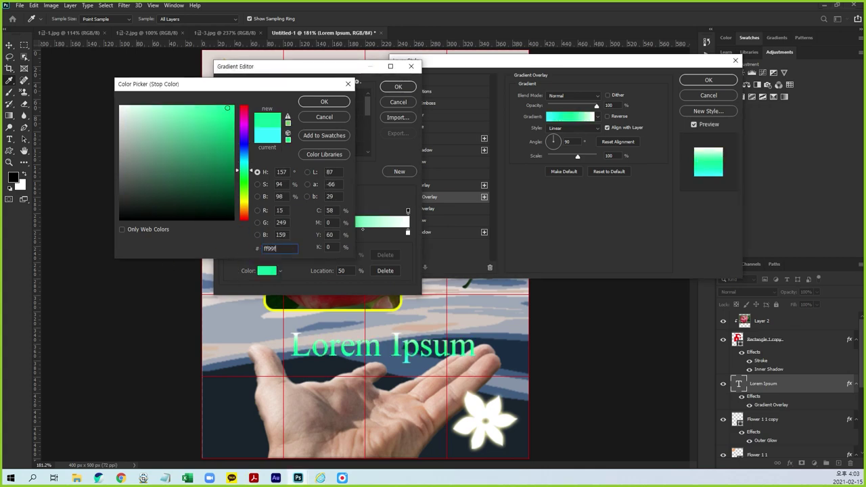
{"action": "type", "text": "ff"}
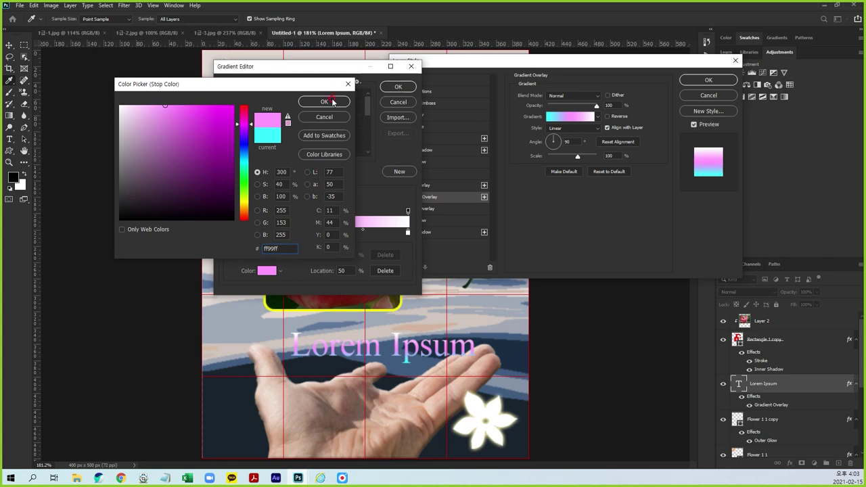
{"action": "left_click", "coordinate": [328, 102]}
Set the end stop to yellow ffff00 and keep the new gradient.
{"action": "double_click", "coordinate": [407, 233]}
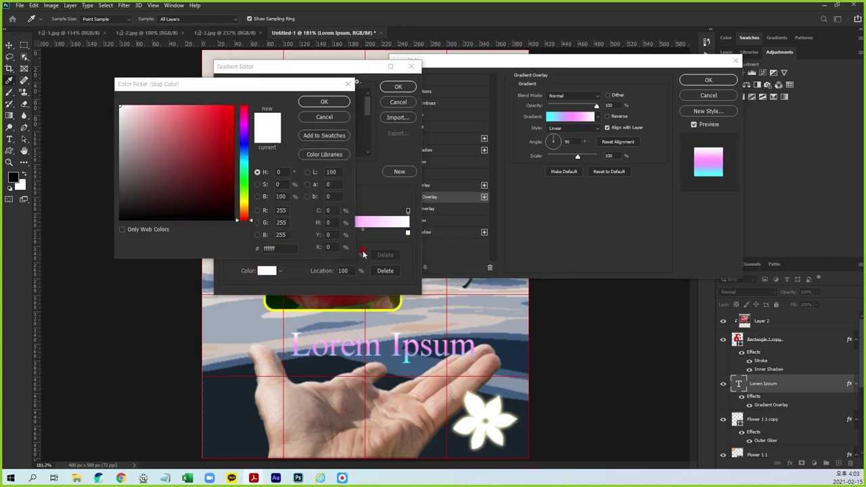
{"action": "double_click", "coordinate": [287, 248]}
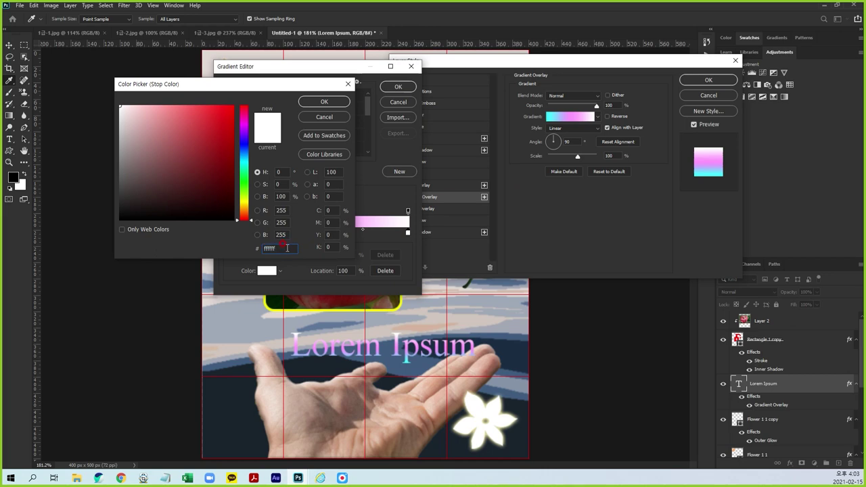
{"action": "type", "text": "ffff00"}
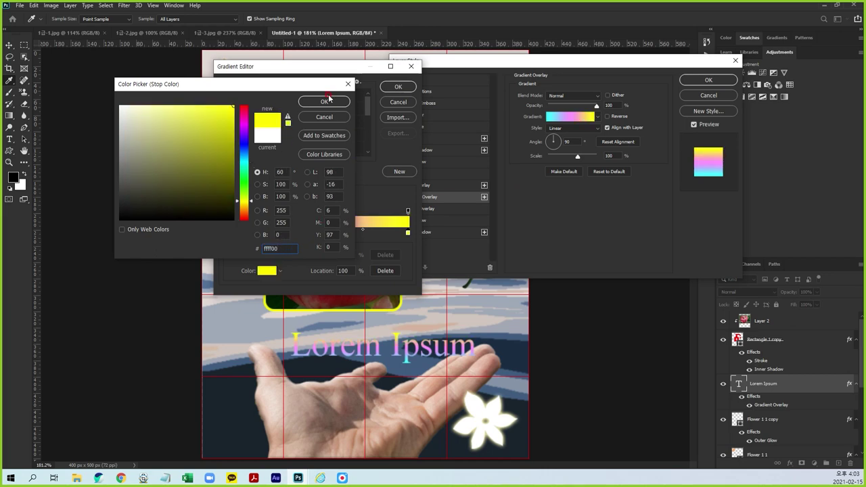
{"action": "left_click", "coordinate": [328, 100]}
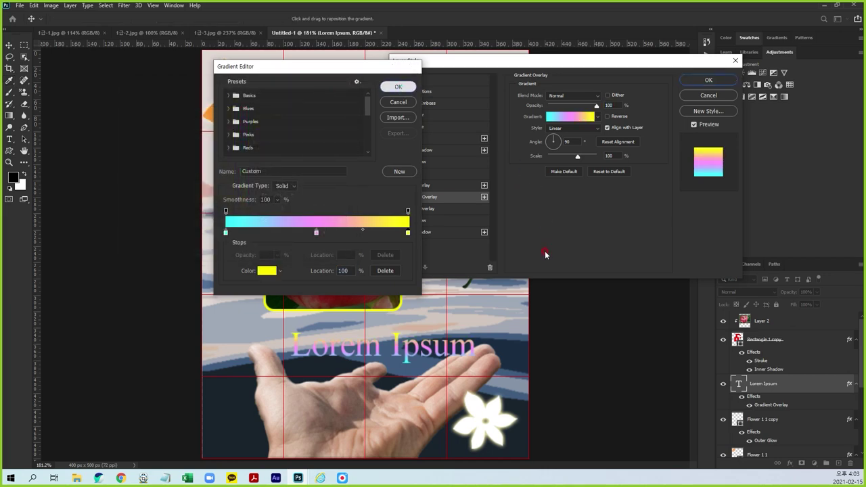
{"action": "key", "text": "Return"}
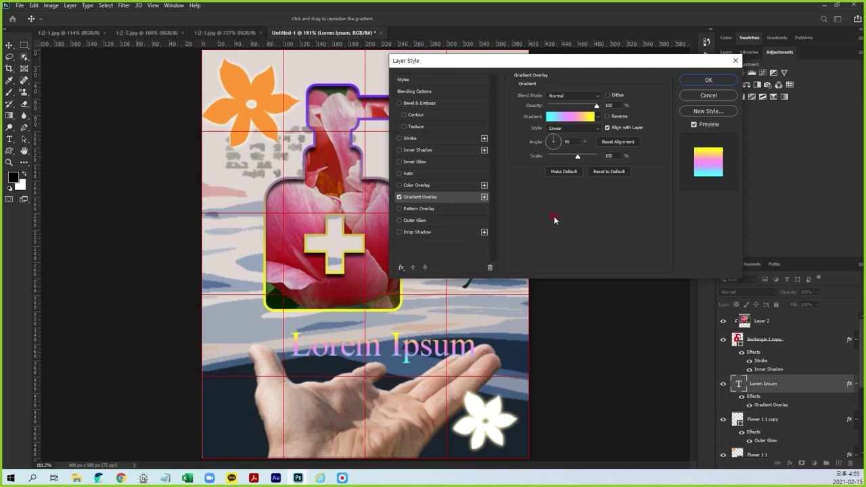
Add a Multiply drop shadow (72% opacity, 3 px distance and size) alongside the gradient overlay.
{"action": "left_click", "coordinate": [425, 233]}
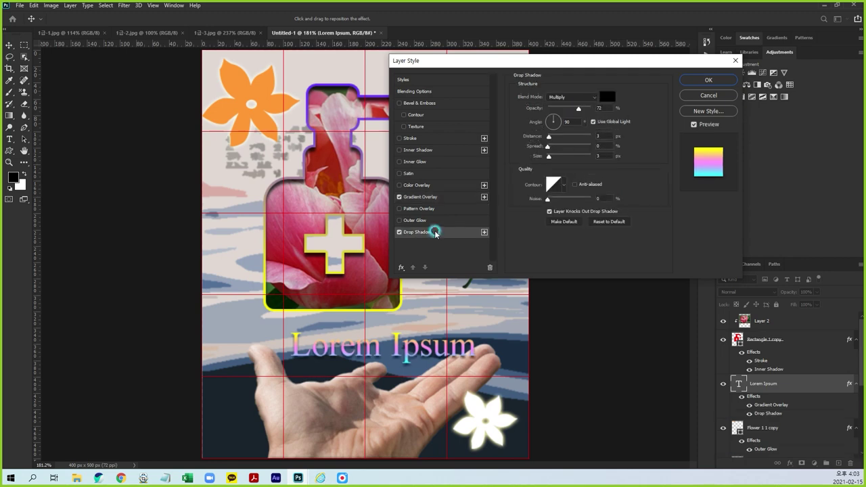
{"action": "left_click", "coordinate": [709, 80]}
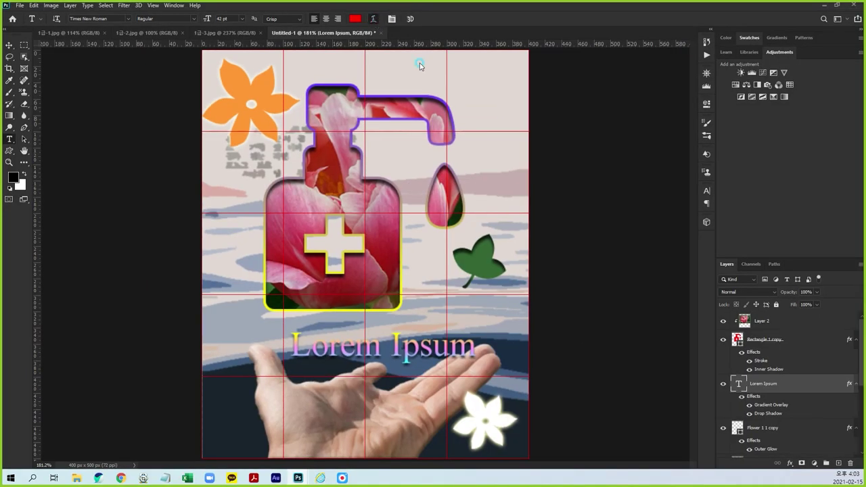
{"action": "left_click", "coordinate": [528, 50]}
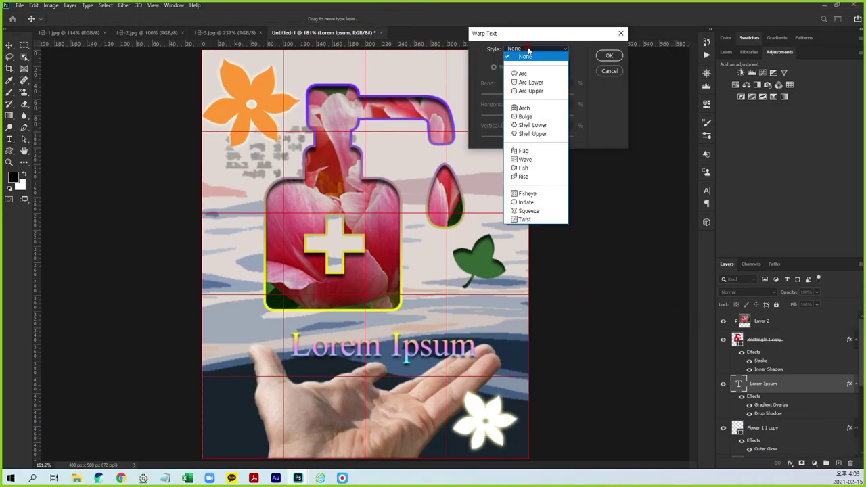
Warp the text with the Rise style at +71 bend, moved slightly higher above the hand.
{"action": "left_click", "coordinate": [534, 176]}
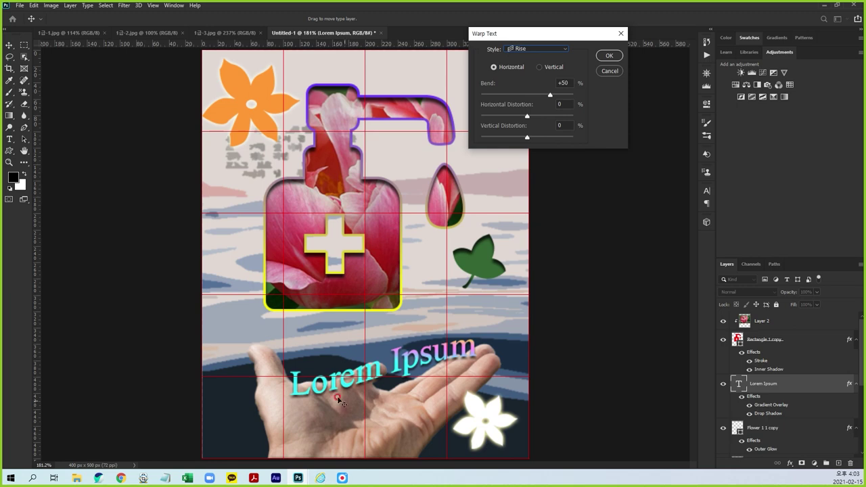
{"action": "left_click_drag", "start_coordinate": [389, 370], "coordinate": [395, 348]}
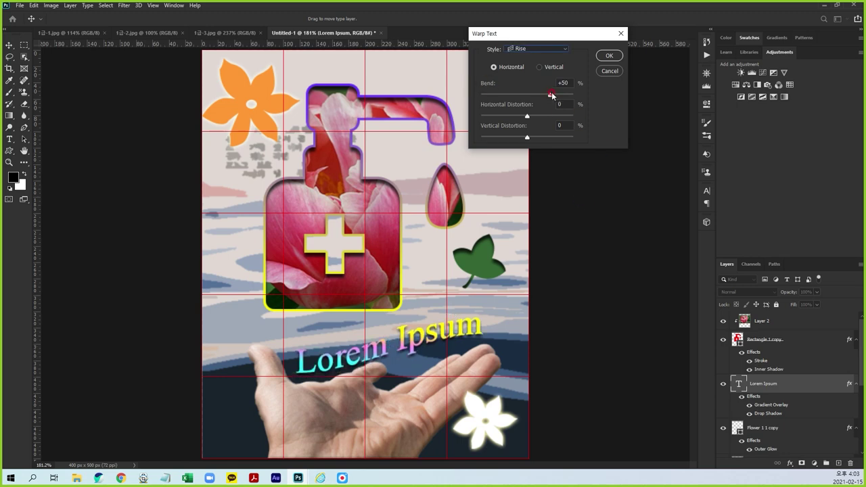
{"action": "left_click_drag", "start_coordinate": [552, 96], "coordinate": [559, 95]}
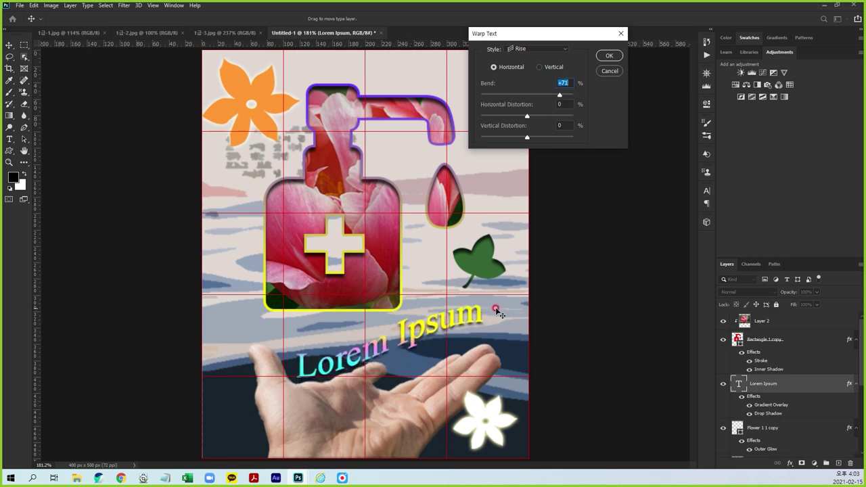
{"action": "left_click", "coordinate": [608, 57]}
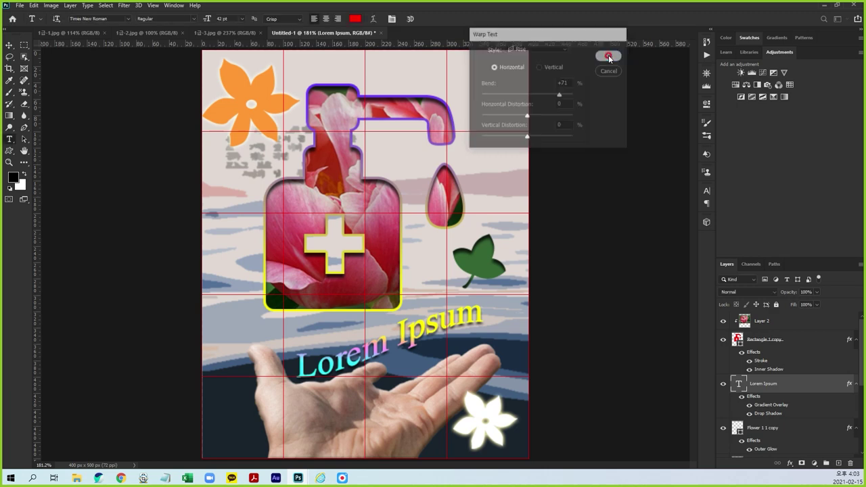
Replace the Lorem Ipsum text with 'Immune System'.
{"action": "double_click", "coordinate": [740, 383]}
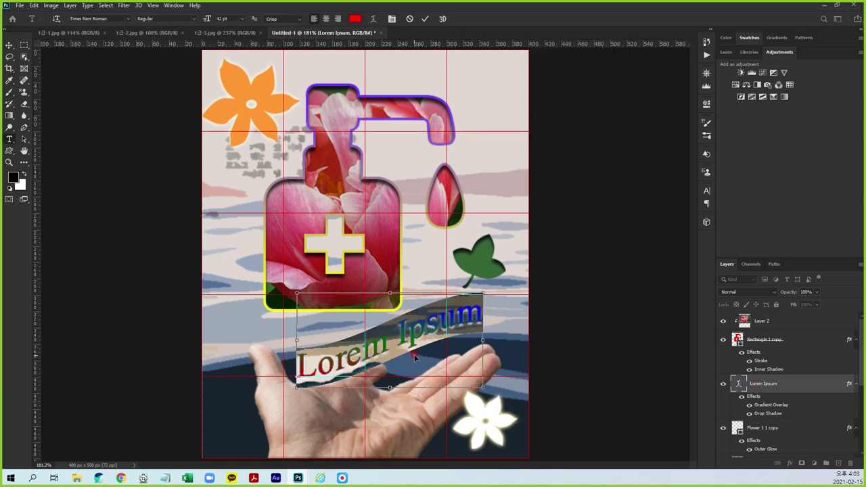
{"action": "left_click", "coordinate": [415, 359]}
{"action": "type", "text": "Immune System"}
{"action": "left_click", "coordinate": [426, 19]}
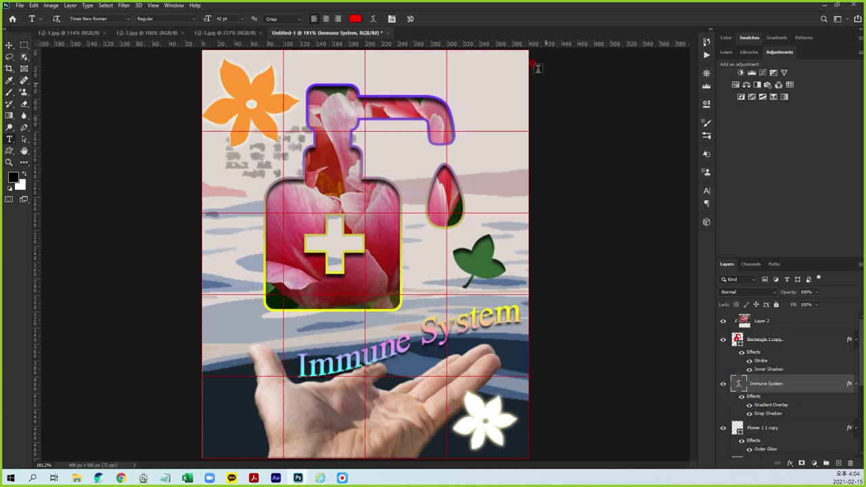
Lower the Rise warp bend to +65.
{"action": "left_click", "coordinate": [374, 20]}
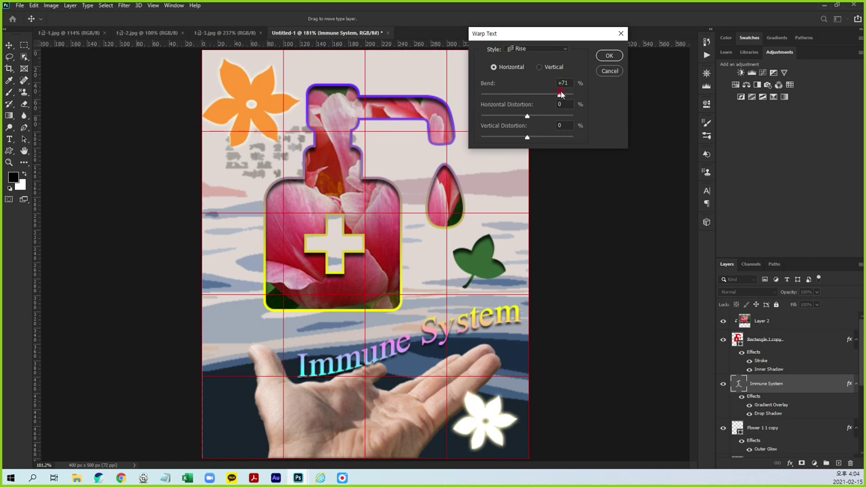
{"action": "left_click", "coordinate": [565, 95]}
{"action": "left_click_drag", "start_coordinate": [564, 95], "coordinate": [557, 96]}
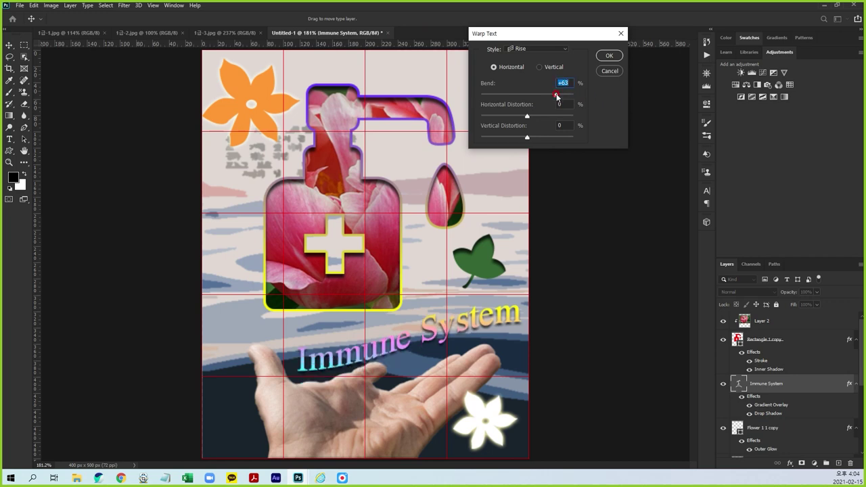
{"action": "left_click_drag", "start_coordinate": [556, 96], "coordinate": [557, 96]}
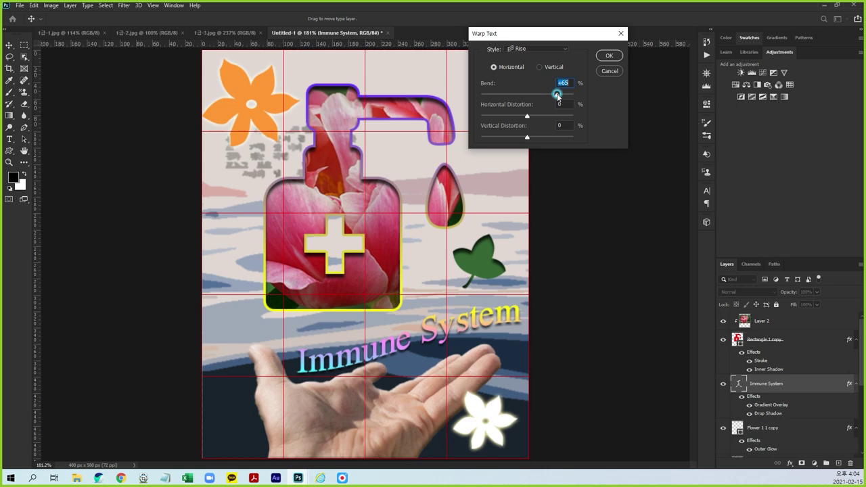
{"action": "left_click", "coordinate": [608, 56]}
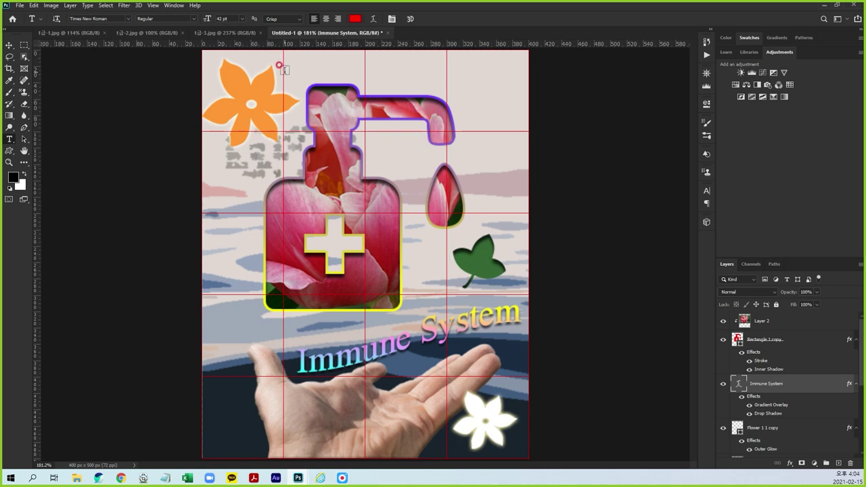
Save As PSD over the original-version .psd in Work, accepting the Photoshop Format Options.
{"action": "left_click", "coordinate": [18, 7]}
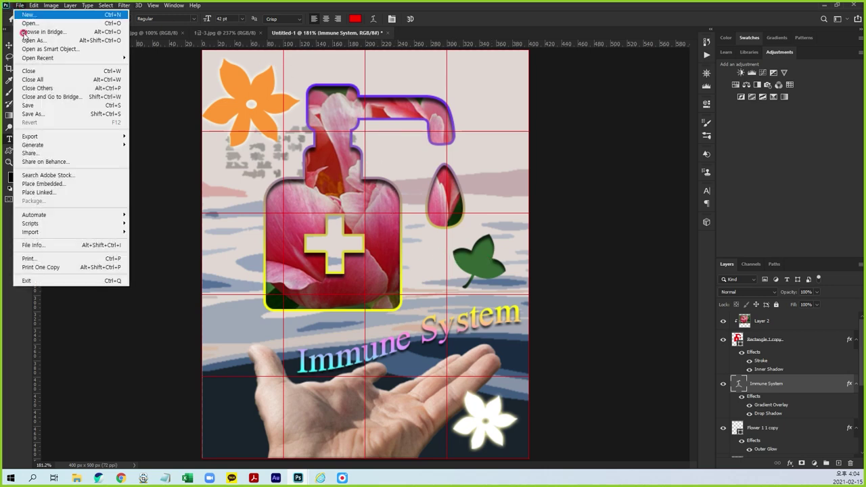
{"action": "left_click", "coordinate": [48, 117]}
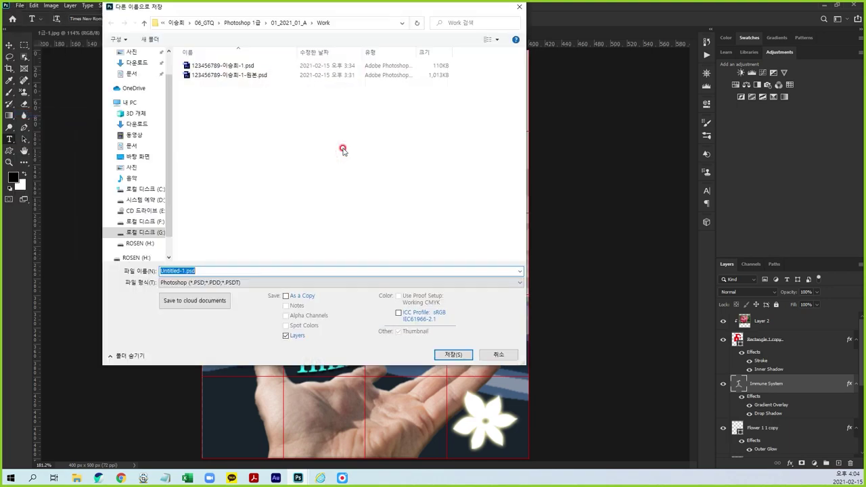
{"action": "left_click", "coordinate": [248, 75]}
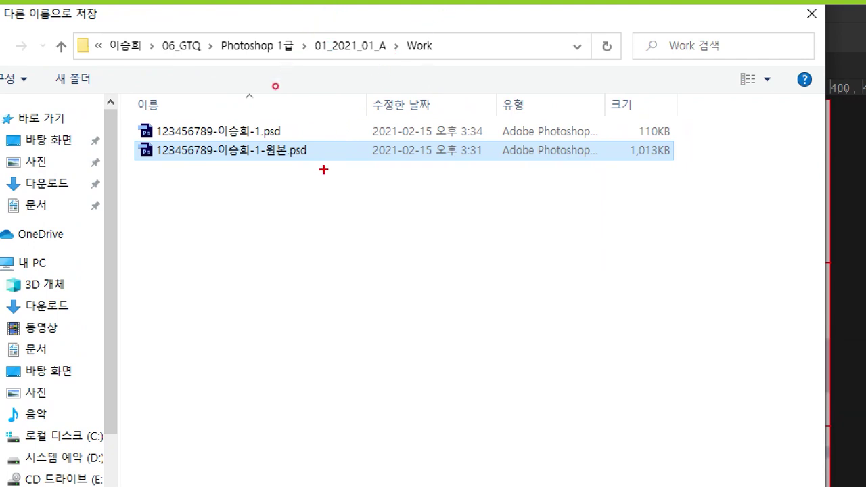
{"action": "left_click_drag", "start_coordinate": [323, 169], "coordinate": [349, 180]}
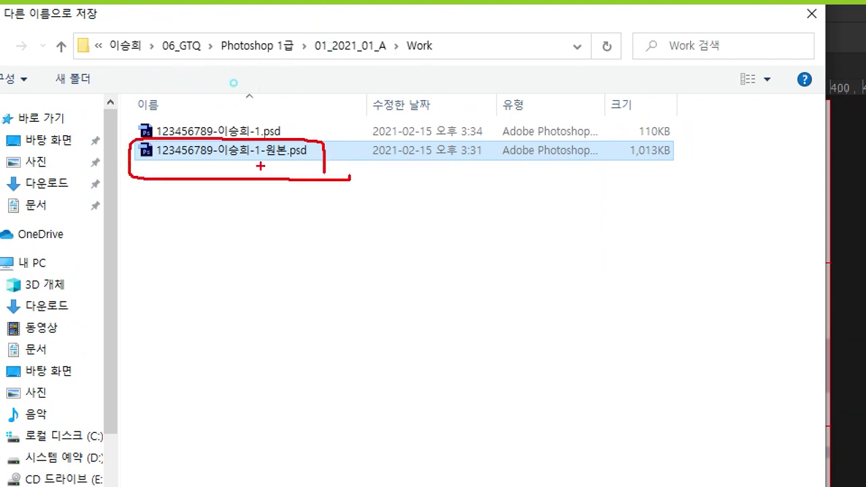
{"action": "left_click_drag", "start_coordinate": [181, 161], "coordinate": [183, 189]}
{"action": "left_click_drag", "start_coordinate": [239, 162], "coordinate": [241, 188]}
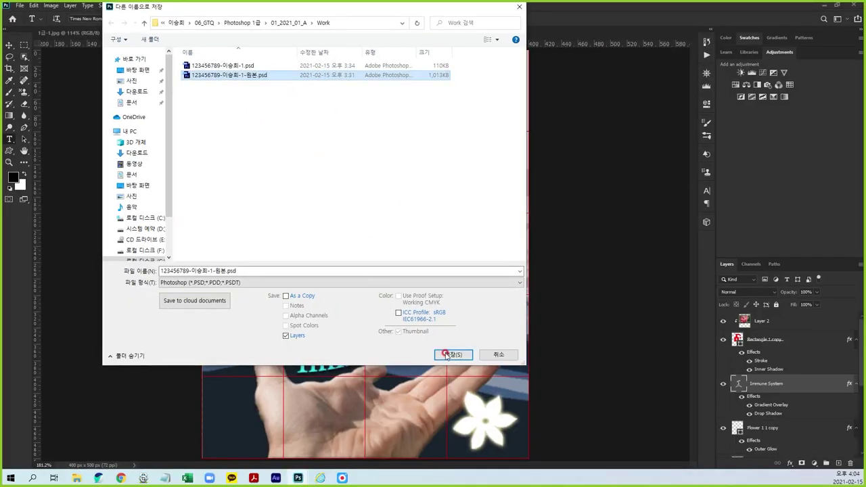
{"action": "left_click", "coordinate": [452, 355]}
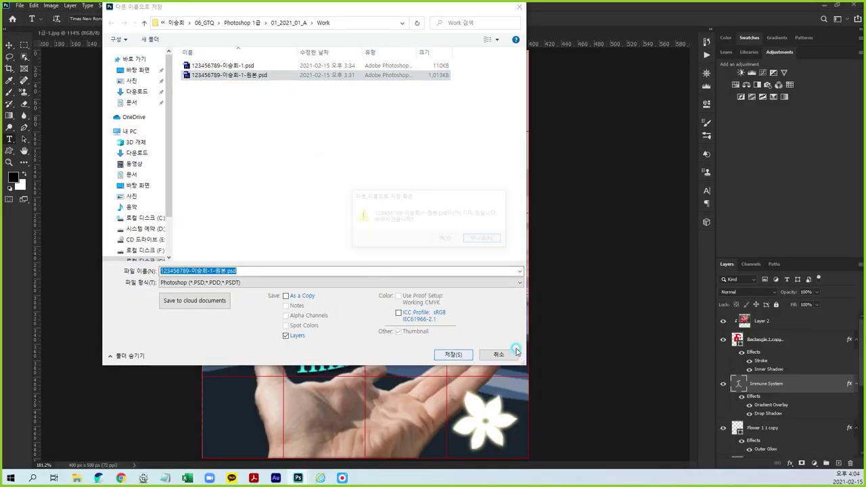
{"action": "left_click", "coordinate": [444, 238]}
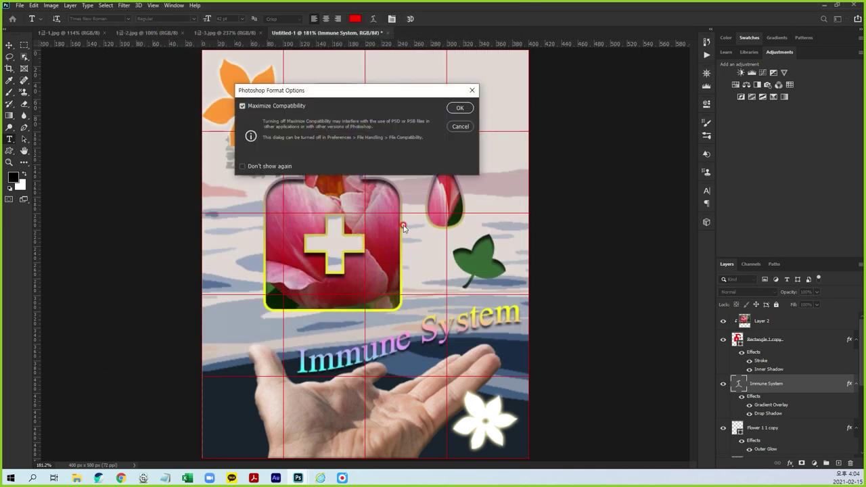
{"action": "left_click", "coordinate": [457, 110]}
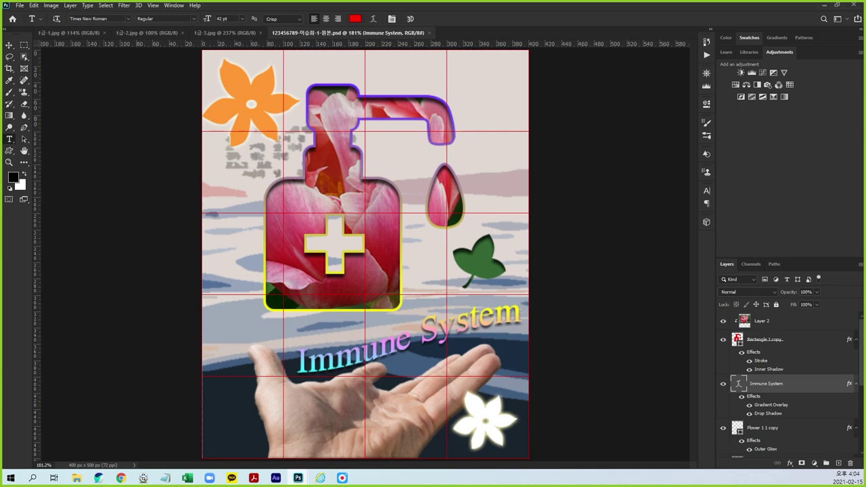
Check the exam PDF's JPG 400×500 and PSD 40×50 size rules, then close it.
{"action": "left_click", "coordinate": [254, 477]}
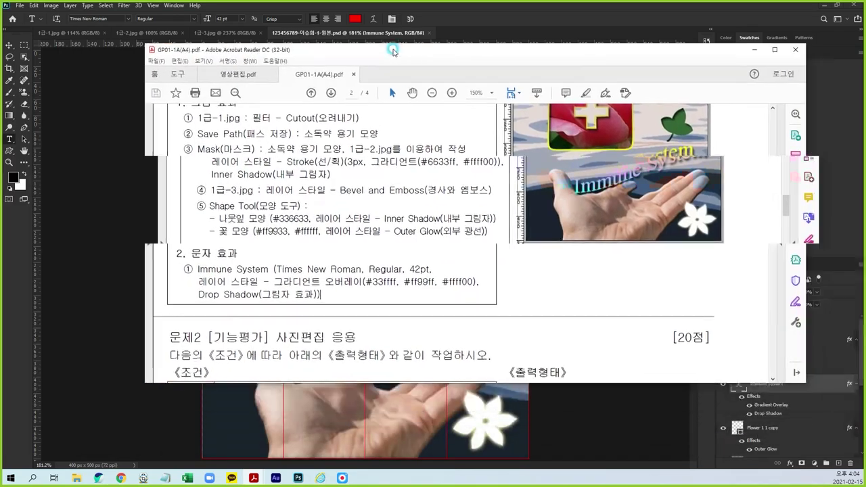
{"action": "scroll", "coordinate": [296, 285], "scroll_direction": "up", "scroll_amount": 5}
{"action": "scroll", "coordinate": [296, 285], "scroll_direction": "up", "scroll_amount": 5}
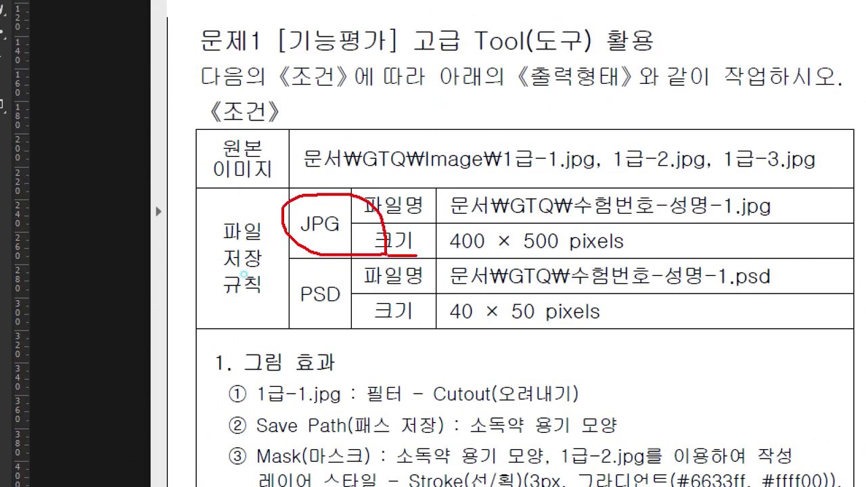
{"action": "left_click_drag", "start_coordinate": [387, 254], "coordinate": [594, 249]}
{"action": "left_click_drag", "start_coordinate": [335, 311], "coordinate": [375, 316]}
{"action": "left_click_drag", "start_coordinate": [425, 328], "coordinate": [612, 331]}
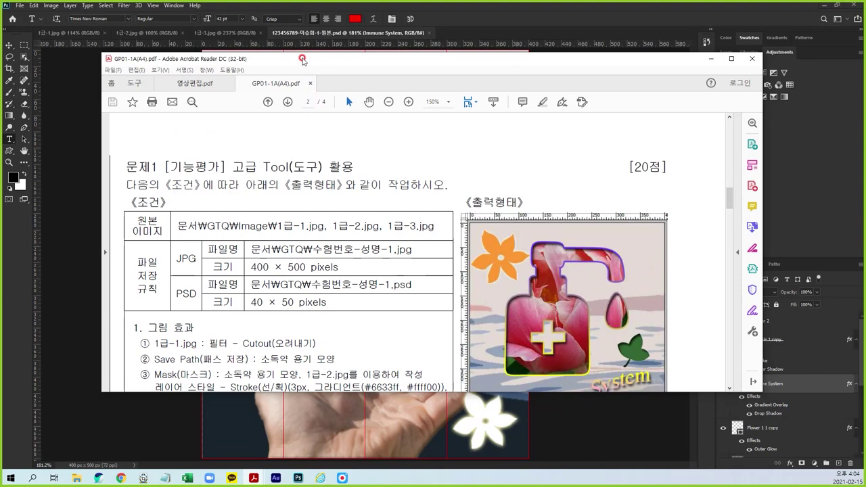
{"action": "left_click", "coordinate": [253, 478]}
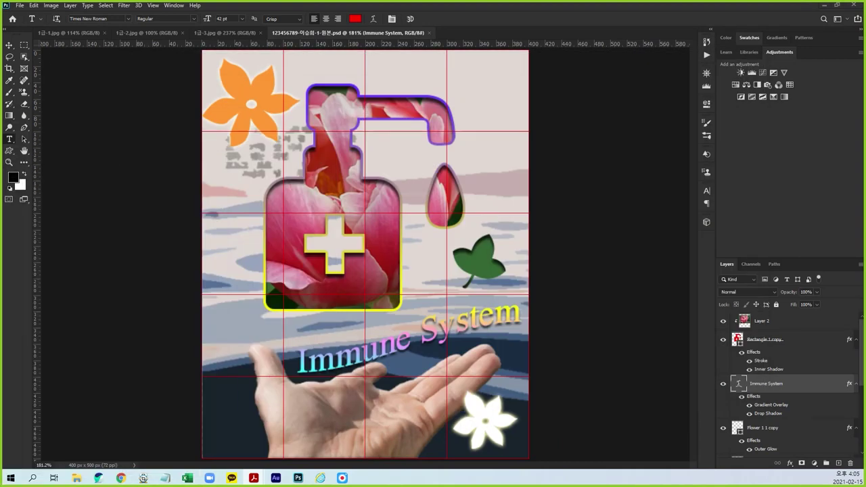
Set up Save As with JPEG format and the existing exam -1.jpg file name.
{"action": "left_click", "coordinate": [18, 8]}
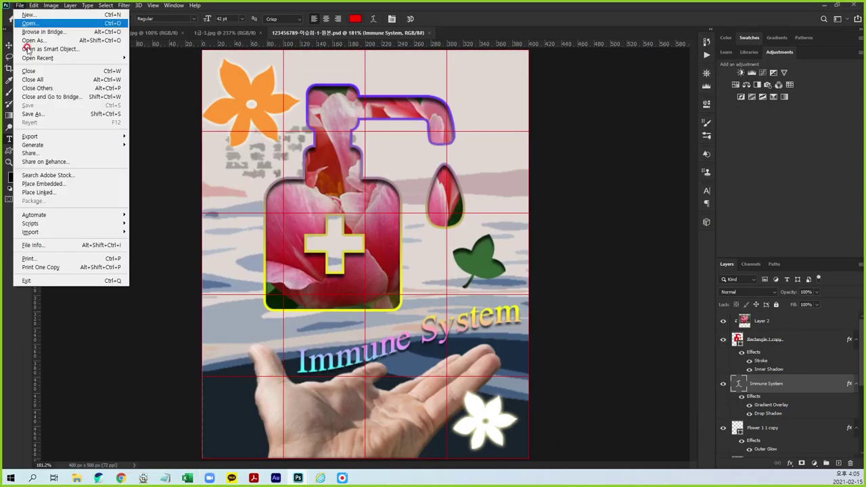
{"action": "left_click", "coordinate": [30, 114]}
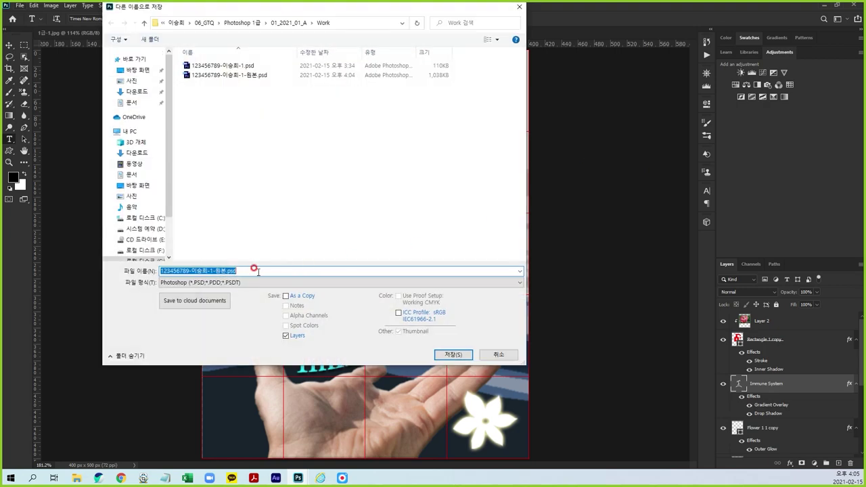
{"action": "left_click", "coordinate": [247, 283]}
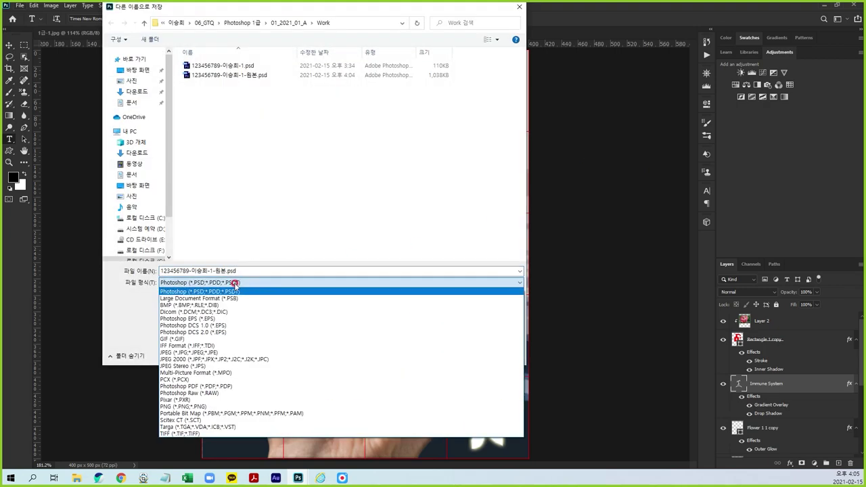
{"action": "left_click", "coordinate": [188, 354]}
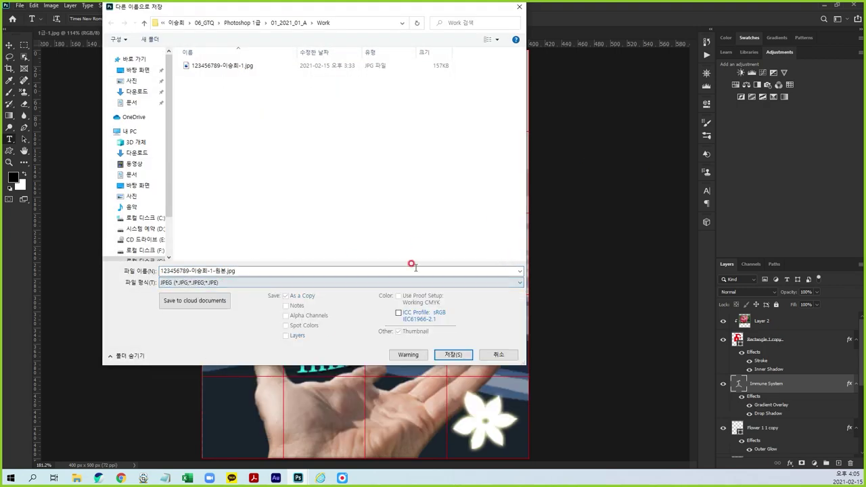
{"action": "left_click", "coordinate": [223, 68]}
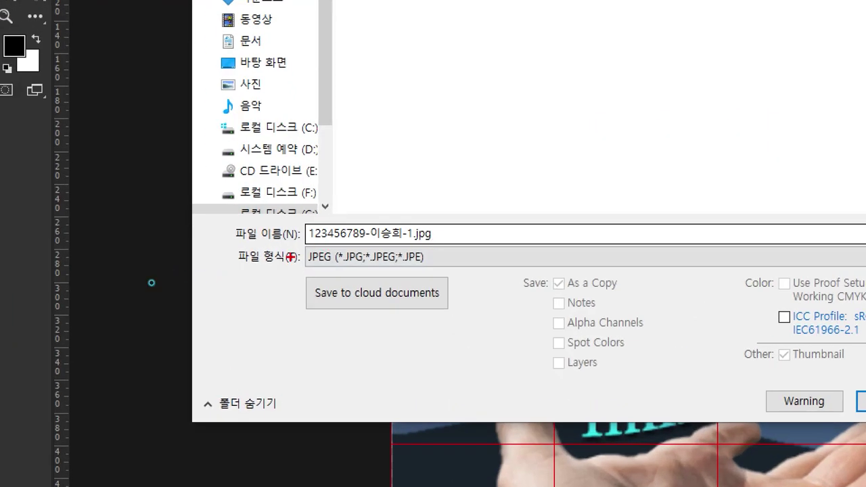
{"action": "left_click_drag", "start_coordinate": [290, 259], "coordinate": [295, 258]}
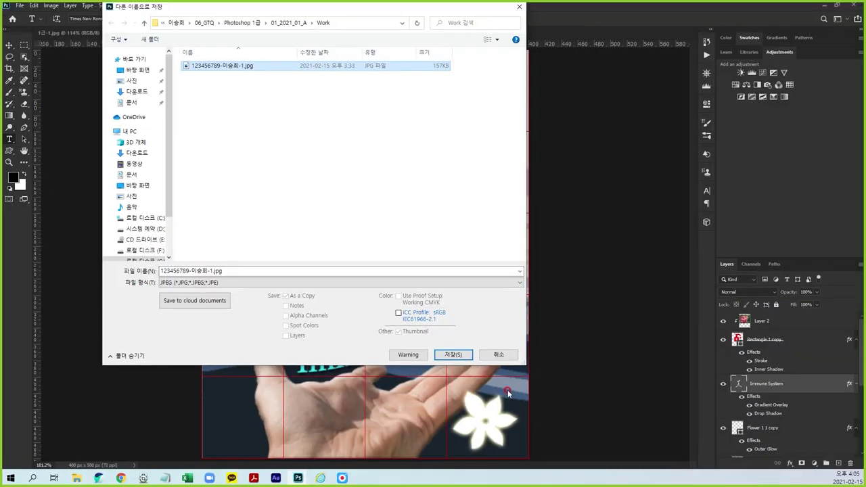
Replace the existing JPG, saving at Quality 12 Maximum.
{"action": "left_click", "coordinate": [446, 354]}
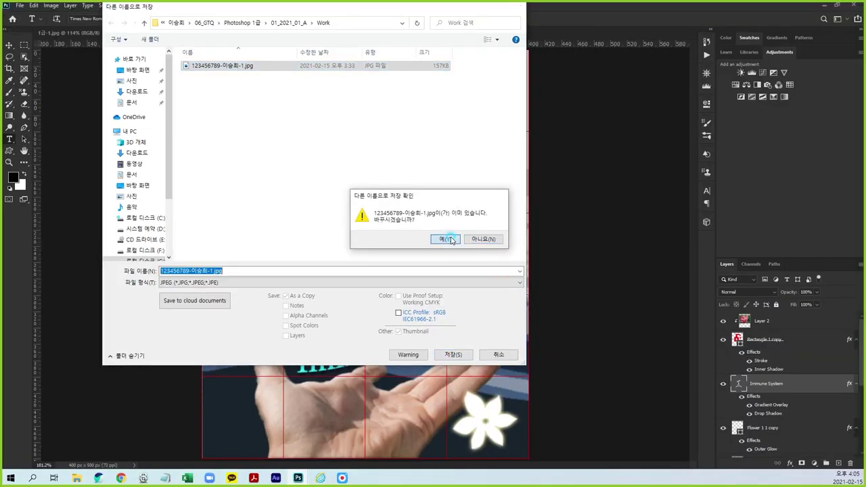
{"action": "left_click", "coordinate": [443, 239]}
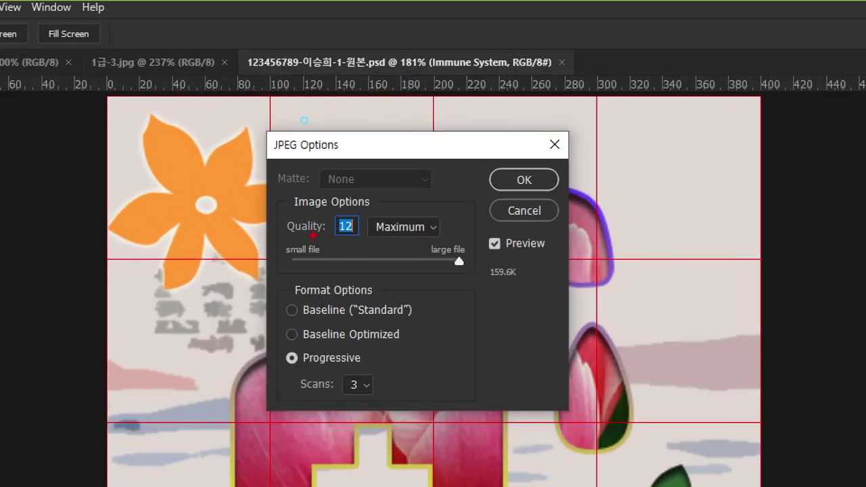
{"action": "left_click_drag", "start_coordinate": [313, 235], "coordinate": [312, 220]}
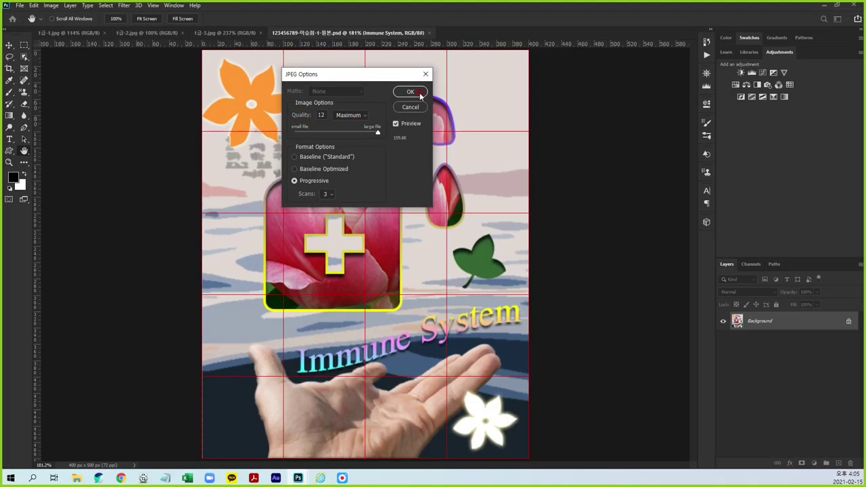
{"action": "left_click", "coordinate": [416, 90]}
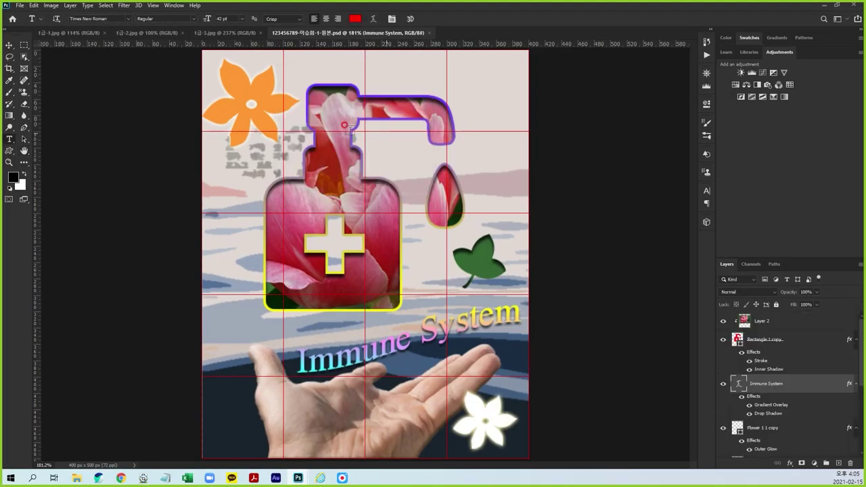
Resize the poster in Image Size to width 40 px, giving 40 × 50 pixels.
{"action": "left_click", "coordinate": [51, 6]}
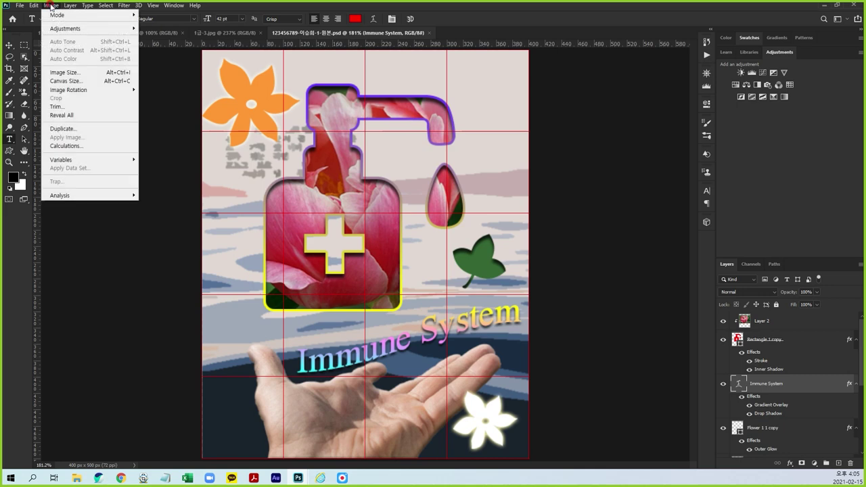
{"action": "left_click", "coordinate": [61, 71]}
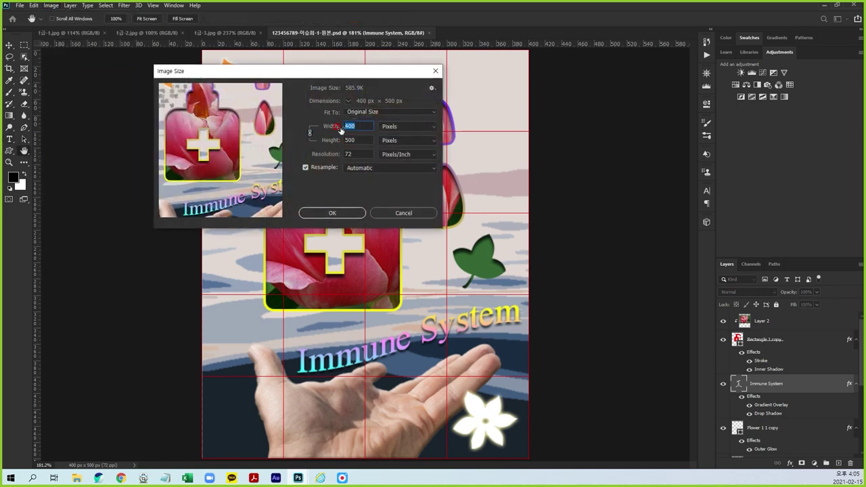
{"action": "type", "text": "40"}
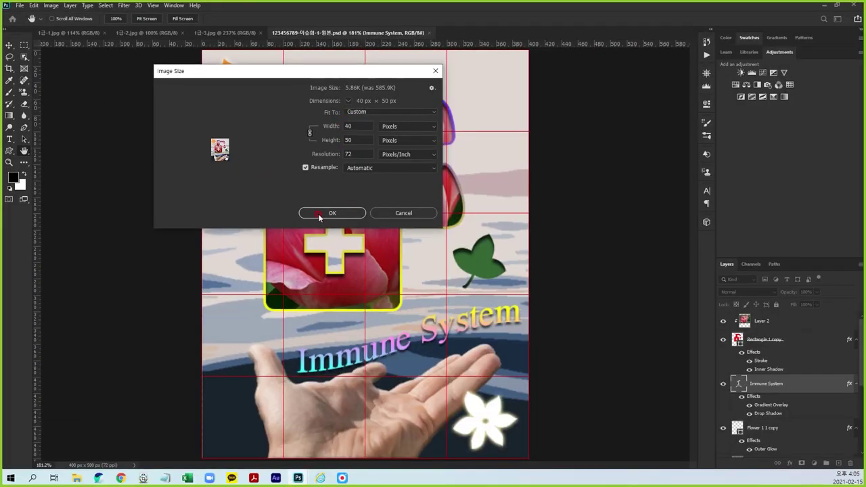
{"action": "left_click", "coordinate": [319, 214]}
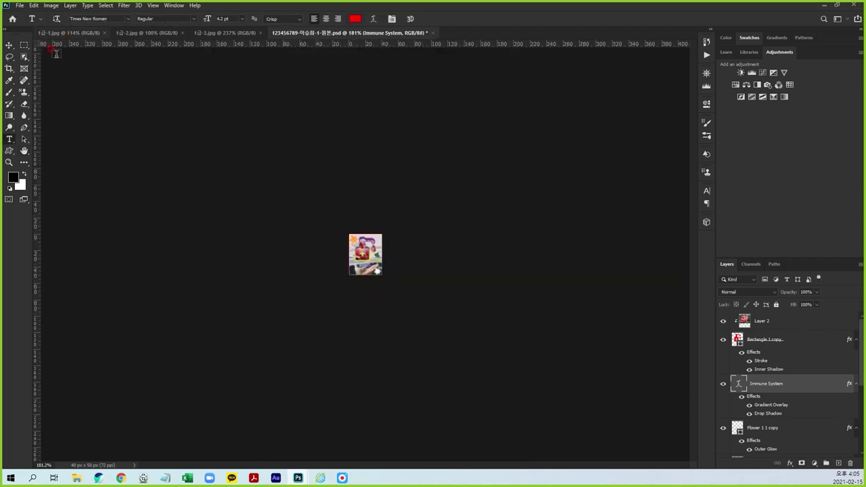
{"action": "left_click", "coordinate": [10, 45]}
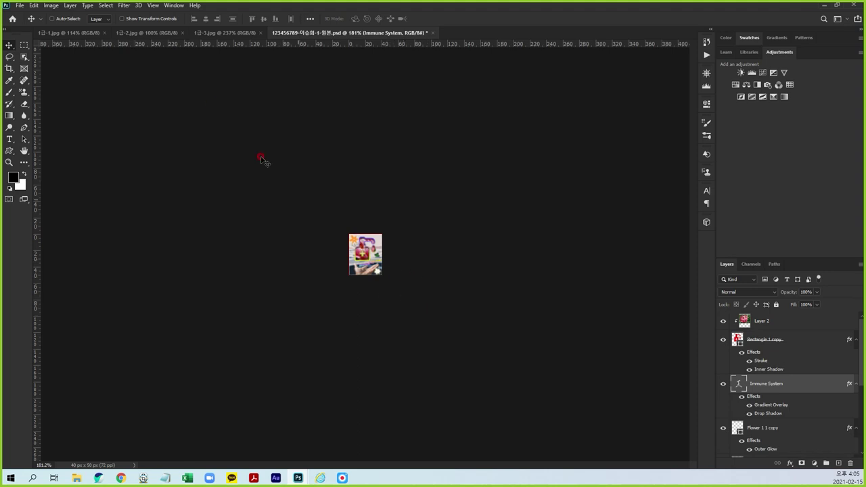
{"action": "left_click", "coordinate": [20, 5]}
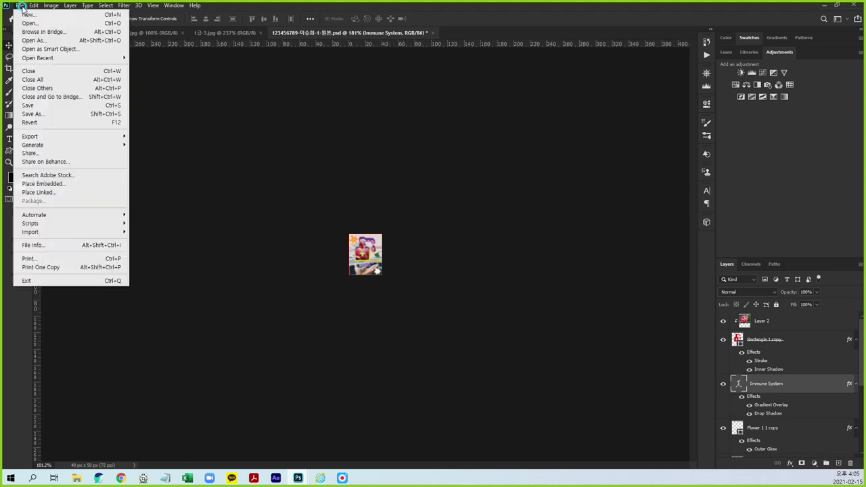
Save the 40 × 50 poster as PSD over the existing -1.psd with maximum compatibility.
{"action": "left_click", "coordinate": [37, 115]}
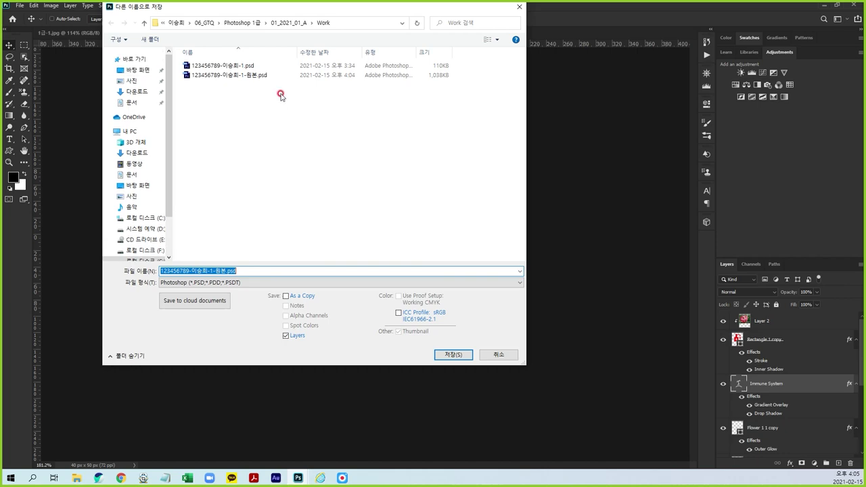
{"action": "left_click", "coordinate": [227, 66]}
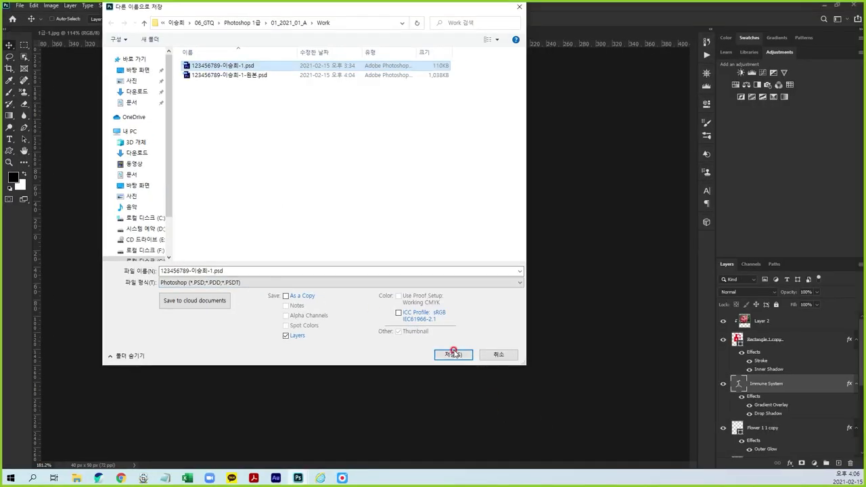
{"action": "left_click", "coordinate": [453, 354]}
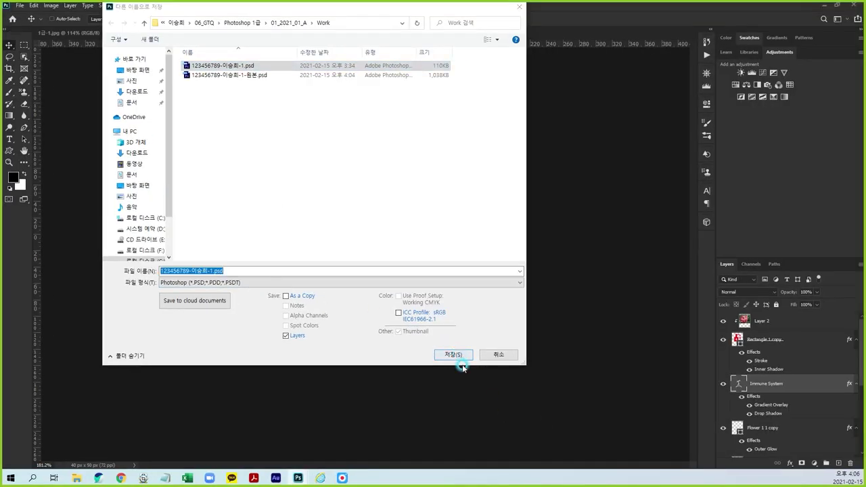
{"action": "left_click", "coordinate": [445, 240]}
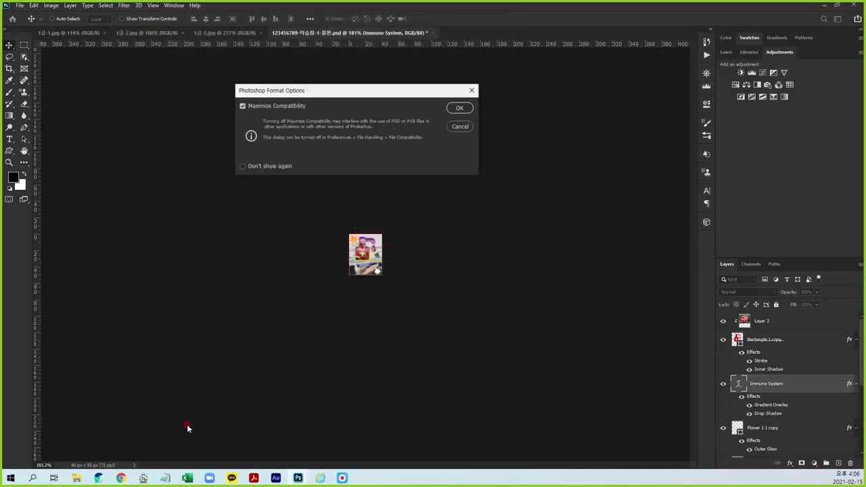
{"action": "left_click", "coordinate": [458, 109]}
{"action": "mouse_move", "coordinate": [77, 478]}
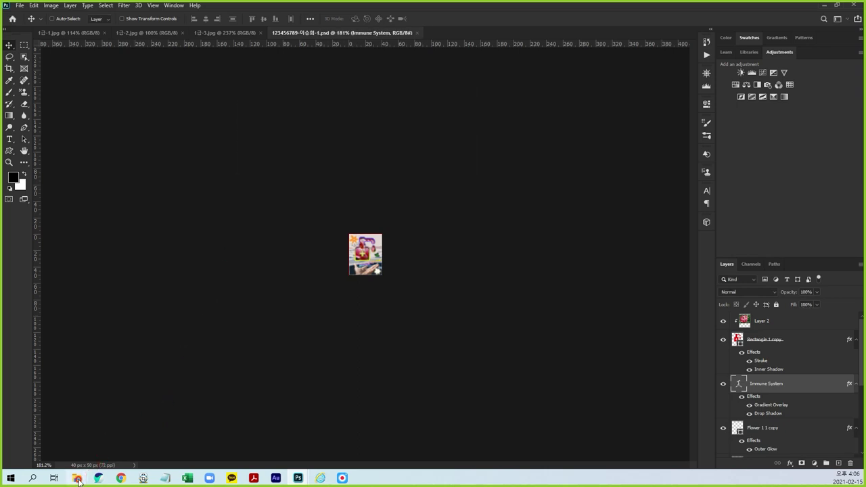
Check the Work folder lists the 156 KB JPG and 112 KB PSD, then close it.
{"action": "left_click", "coordinate": [169, 449]}
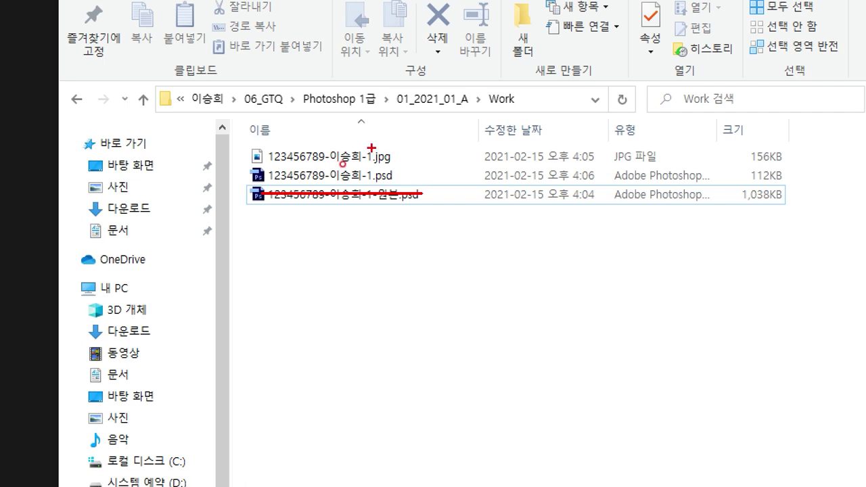
{"action": "mouse_move", "coordinate": [404, 152]}
{"action": "left_mouse_down"}
{"action": "mouse_move", "coordinate": [408, 167]}
{"action": "mouse_move", "coordinate": [341, 191]}
{"action": "mouse_move", "coordinate": [241, 146]}
{"action": "mouse_move", "coordinate": [427, 150]}
{"action": "mouse_move", "coordinate": [366, 178]}
{"action": "mouse_move", "coordinate": [383, 181]}
{"action": "left_mouse_up"}
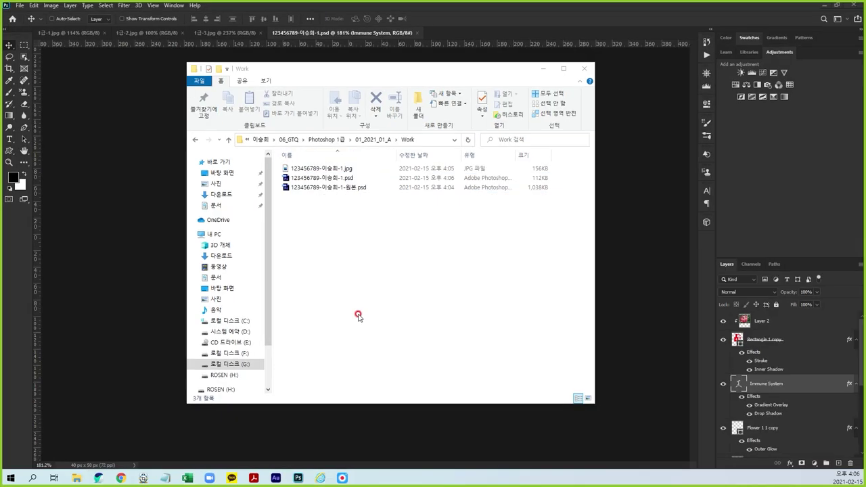
{"action": "key", "text": "alt+F4"}
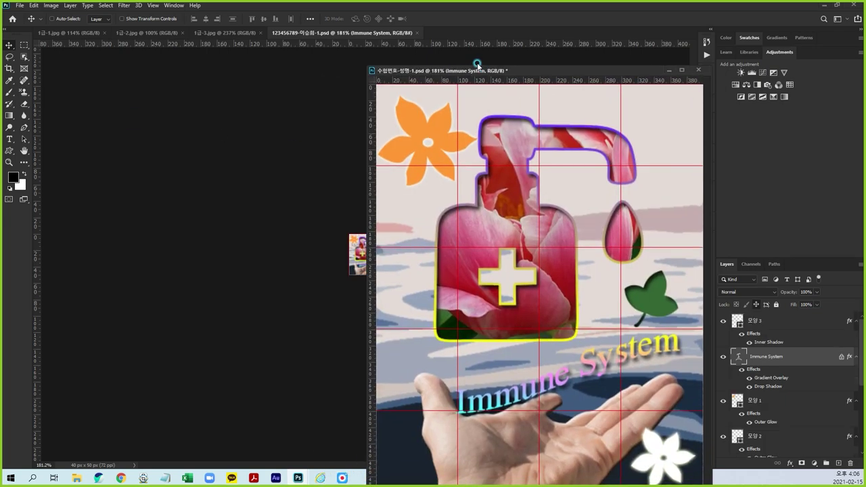
Drag the floating 수업번호-성명-1.psd window into the document tab bar.
{"action": "left_click_drag", "start_coordinate": [477, 65], "coordinate": [458, 35]}
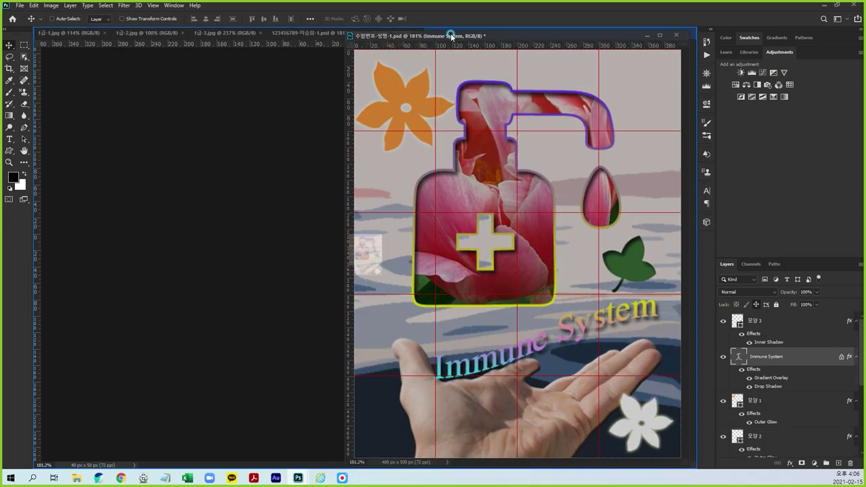